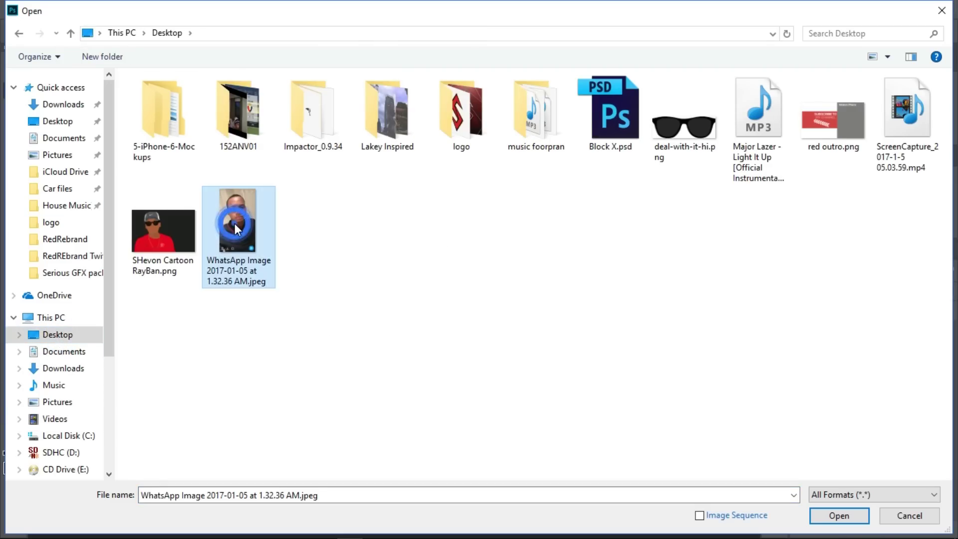
Open the portrait photo WhatsApp Image 2017-01-05 at 1.32.36 AM.jpeg from the Desktop
left_click(846, 516)
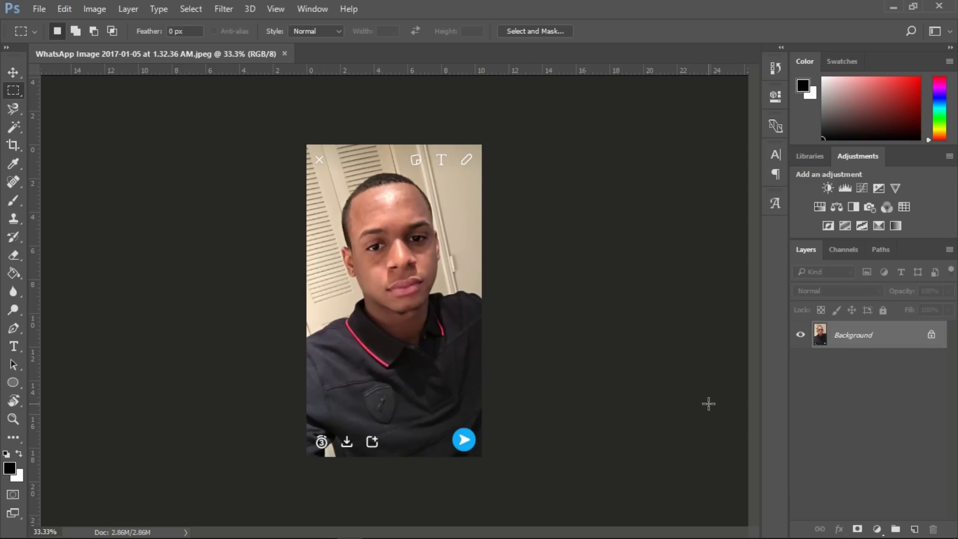
key("ctrl+plus")
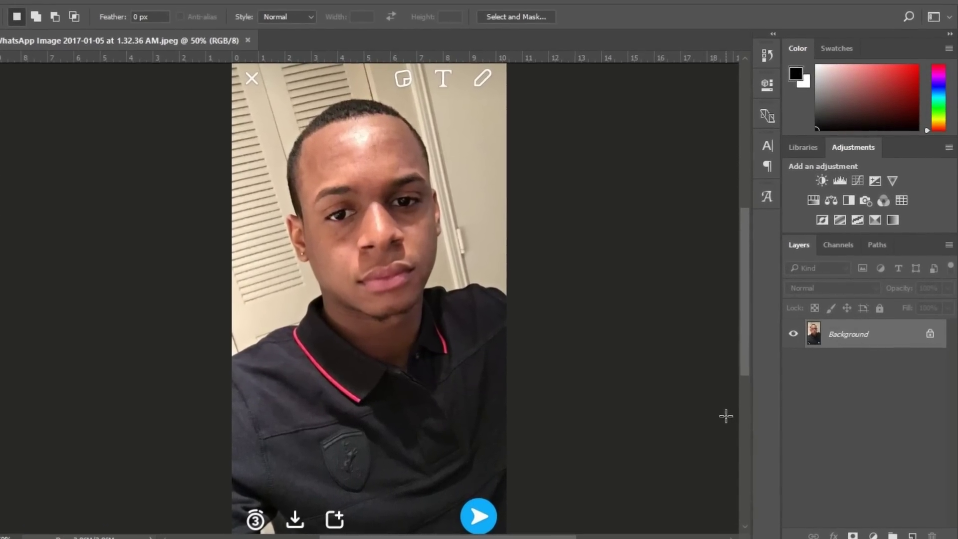
Unlock the Background layer and rename it with the subject's first name
left_click(926, 333)
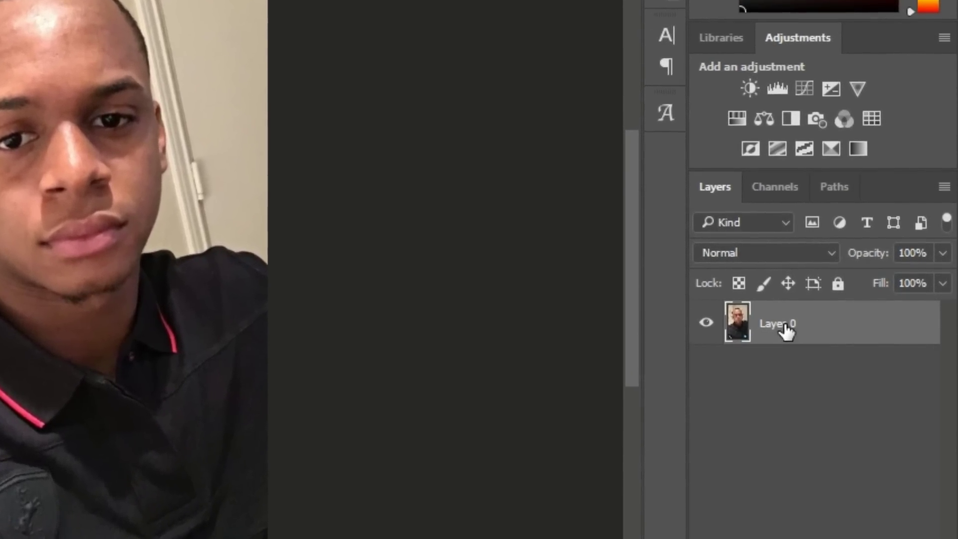
double_click(777, 322)
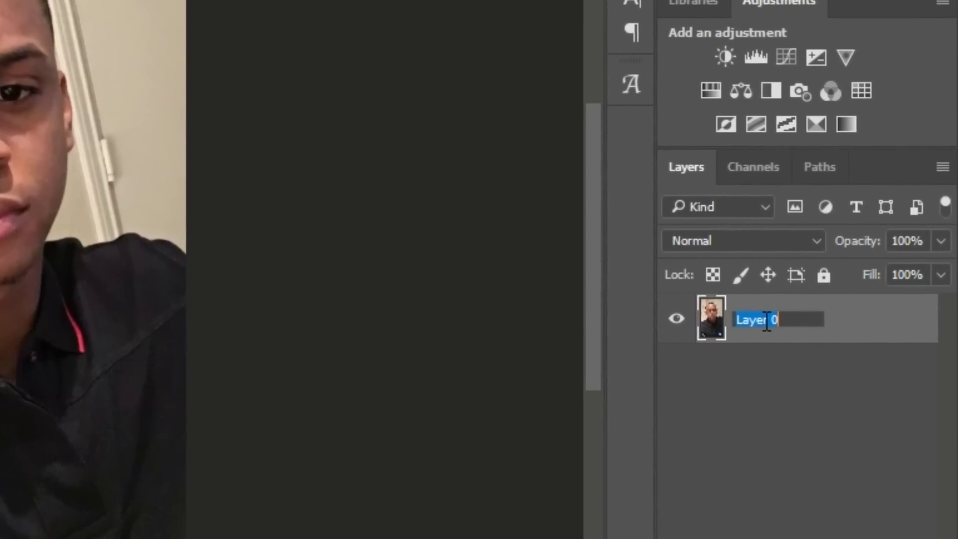
type("A")
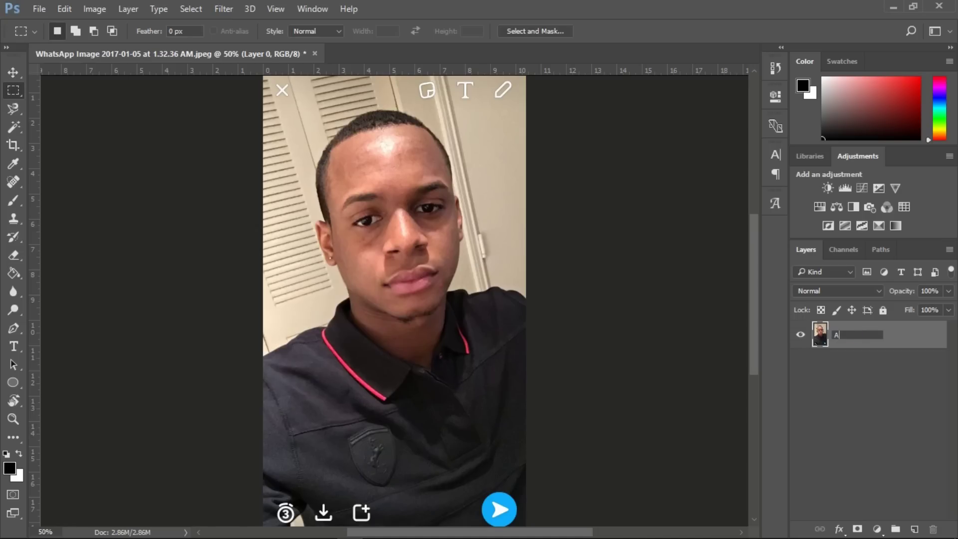
type("lex")
key("Return")
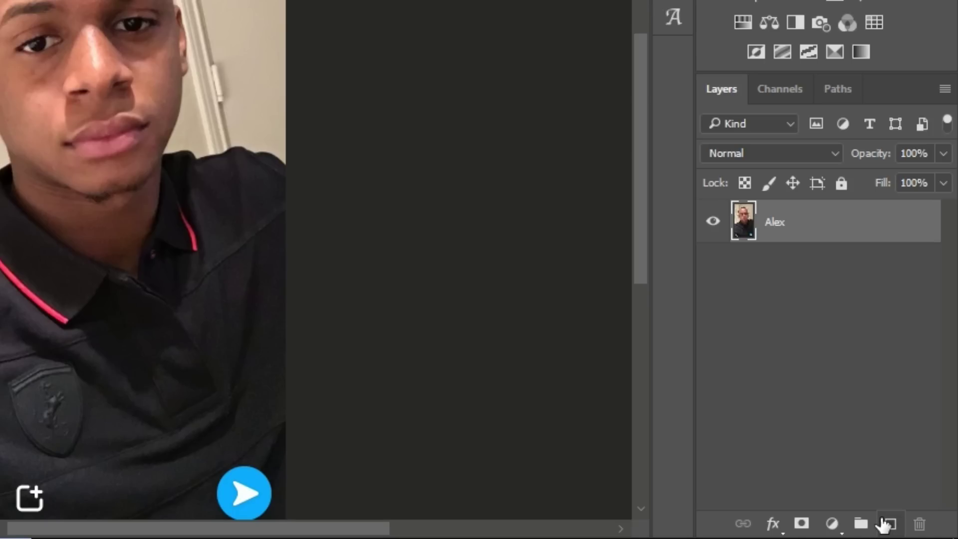
Add a Solid Color fill layer in an orange-brown skin tone above the photo and name it Skin
left_click(832, 524)
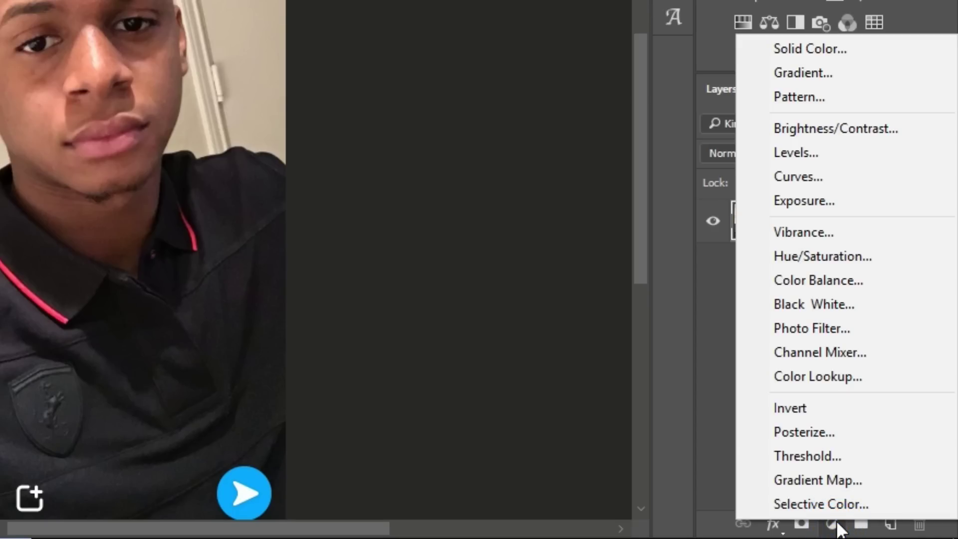
left_click(793, 48)
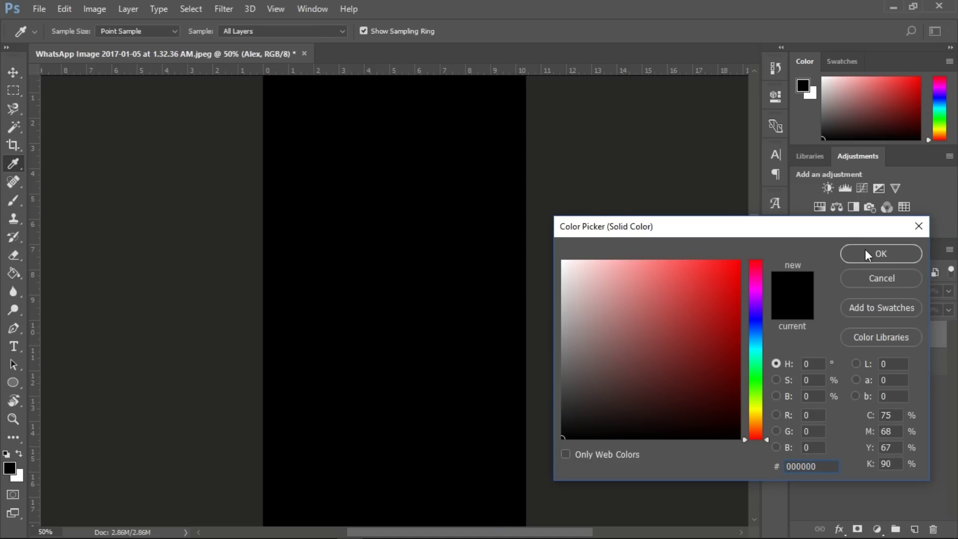
left_click(733, 353)
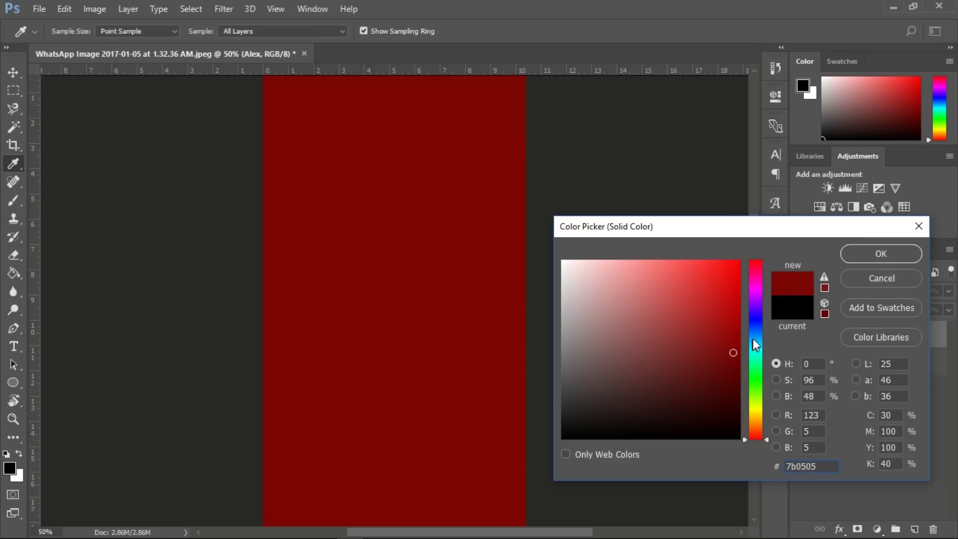
left_click(754, 421)
left_click(728, 372)
left_click(700, 308)
left_click_drag(754, 414, 749, 426)
left_click(718, 351)
left_click_drag(735, 329, 737, 315)
left_click(751, 426)
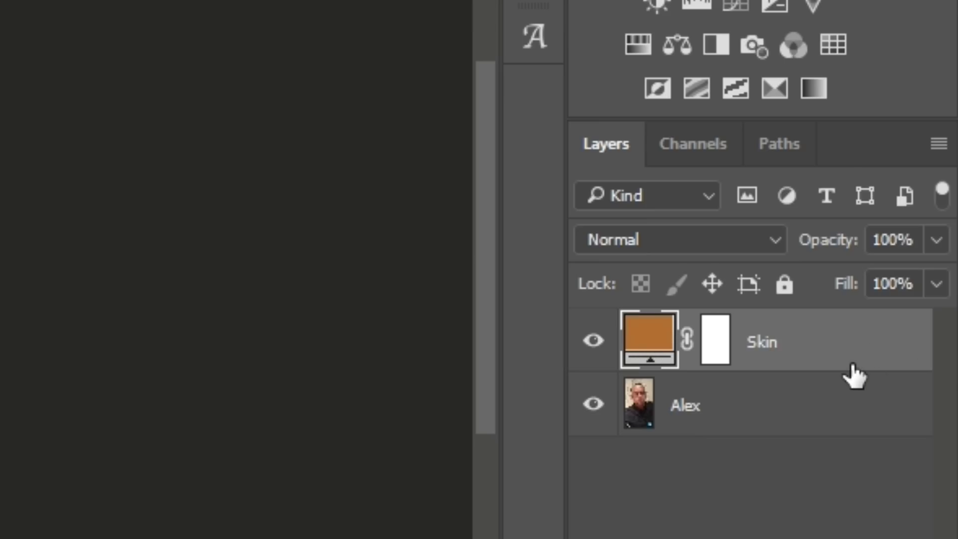
Invert the Skin layer's mask to black so the fill is hidden
left_click(716, 351)
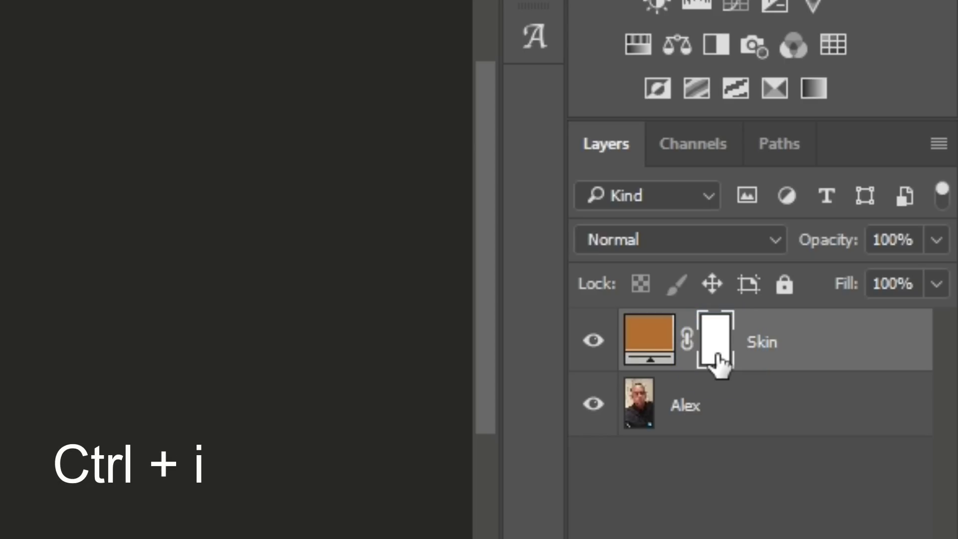
left_click_drag(718, 360, 720, 361)
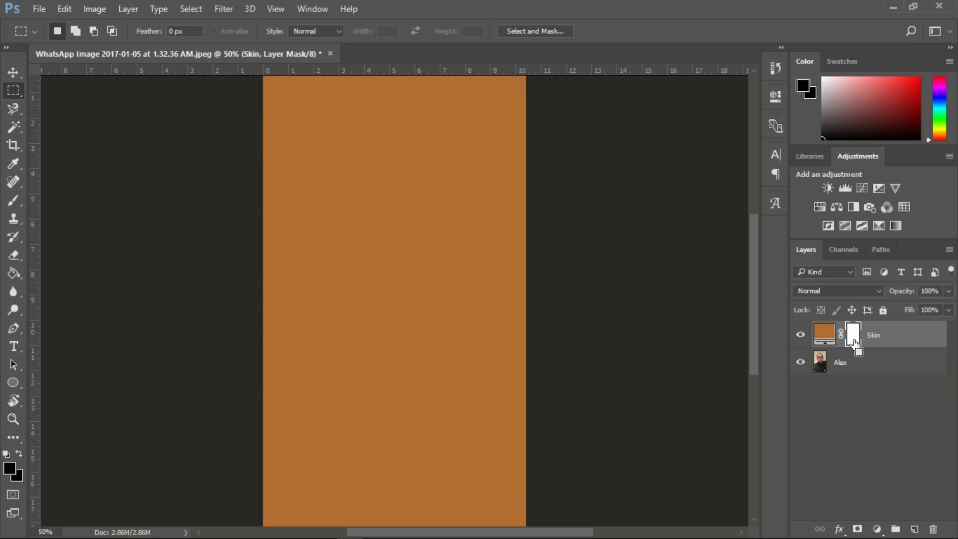
key("ctrl+i")
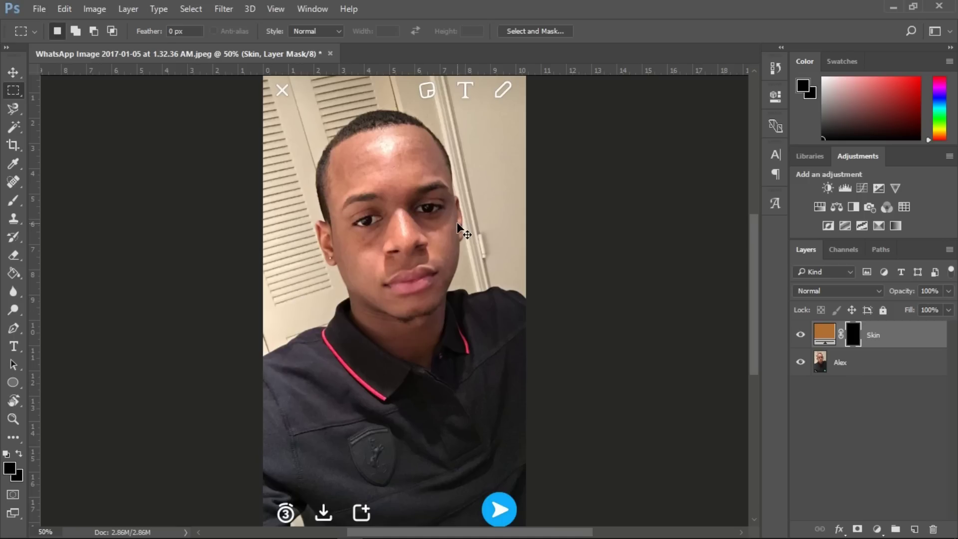
key("ctrl+plus")
key("ctrl+plus")
scroll(457, 223, "left", 4)
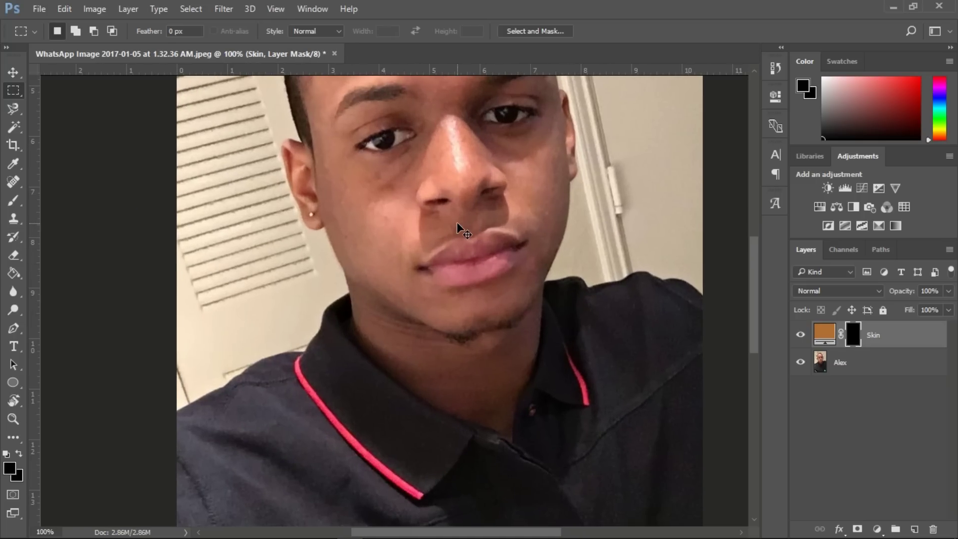
scroll(456, 223, "left", 1)
scroll(456, 223, "right", 2)
scroll(456, 222, "up", 2)
scroll(457, 222, "right", 2)
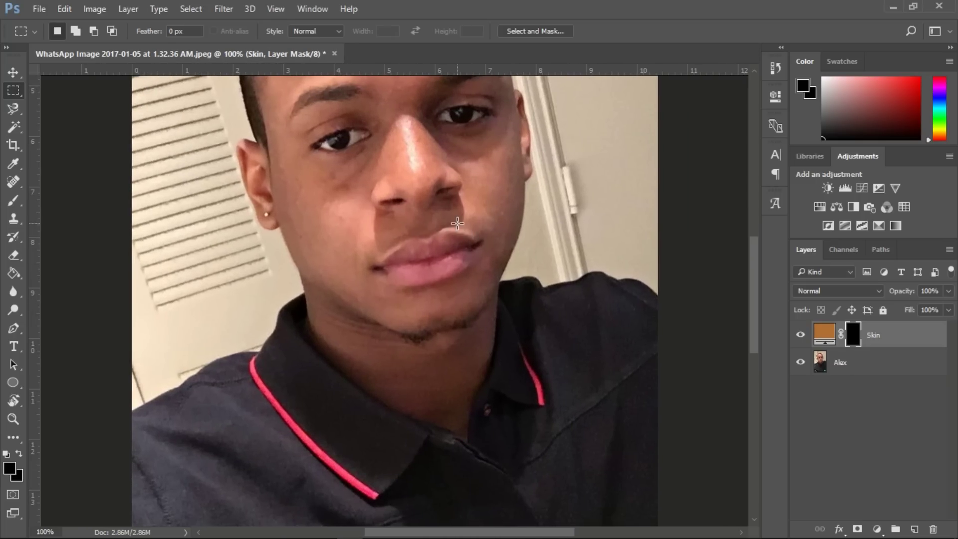
key("ctrl+p")
scroll(458, 223, "up", 2)
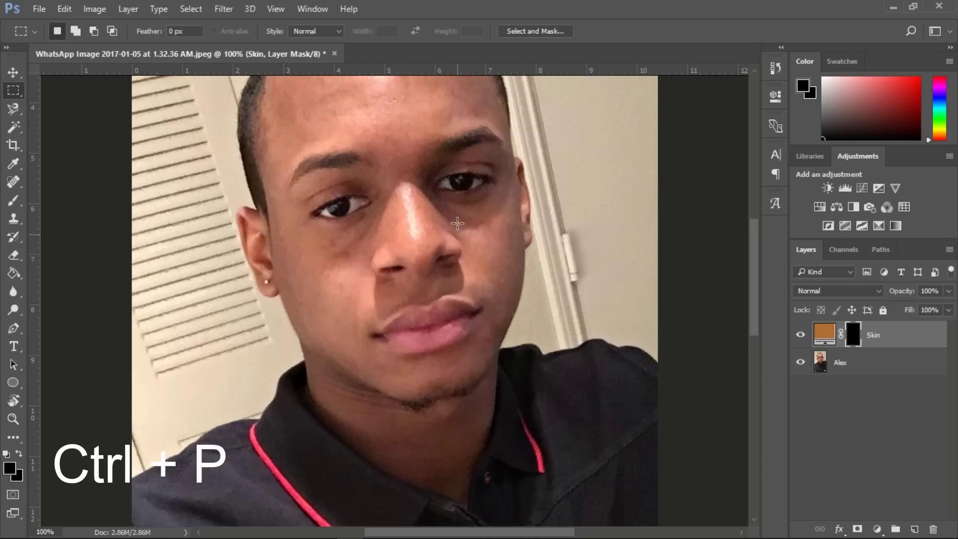
scroll(457, 223, "up", 1)
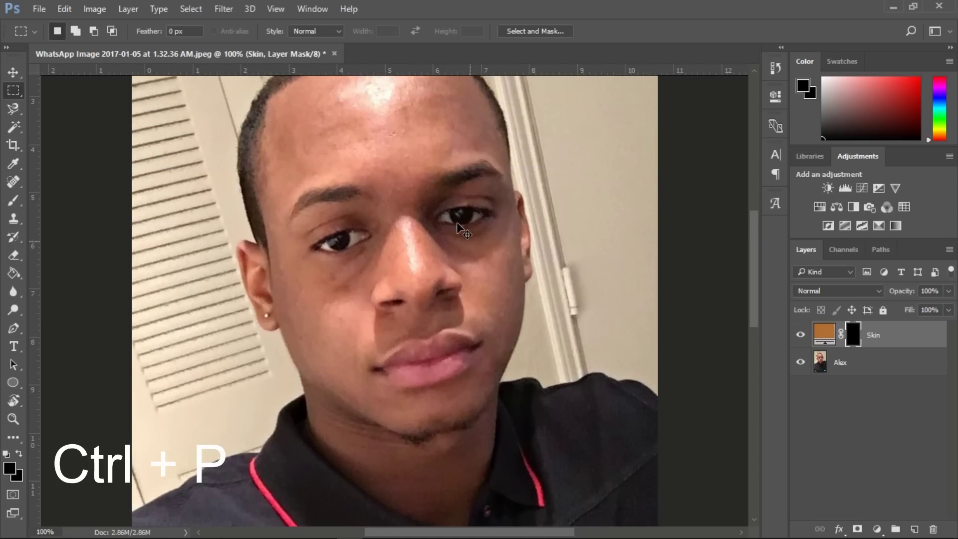
scroll(457, 223, "down", 1)
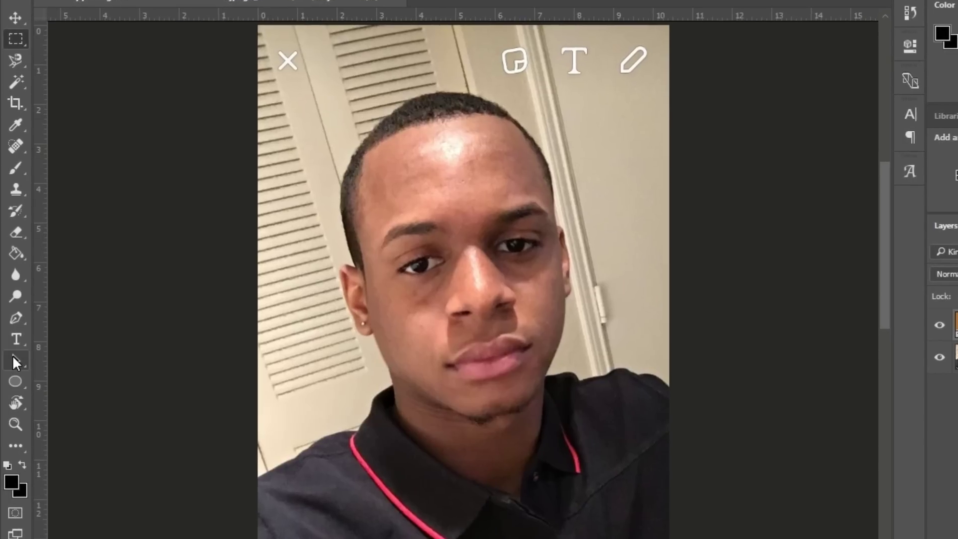
With the Pen tool, start a path at the photo's left side of the neck and trace the collar edge to the neckline's lowest point
left_click(14, 361)
right_click(14, 356)
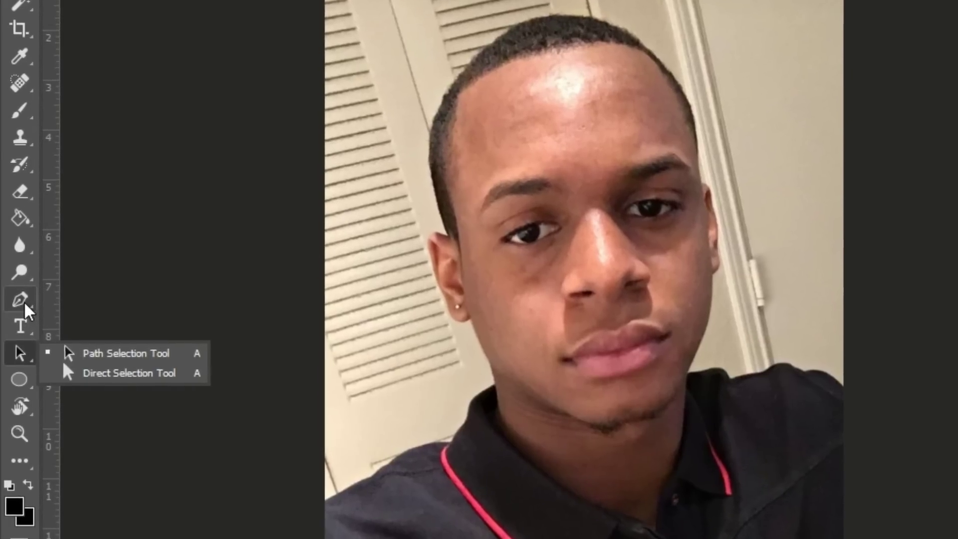
right_click(20, 305)
left_click(95, 296)
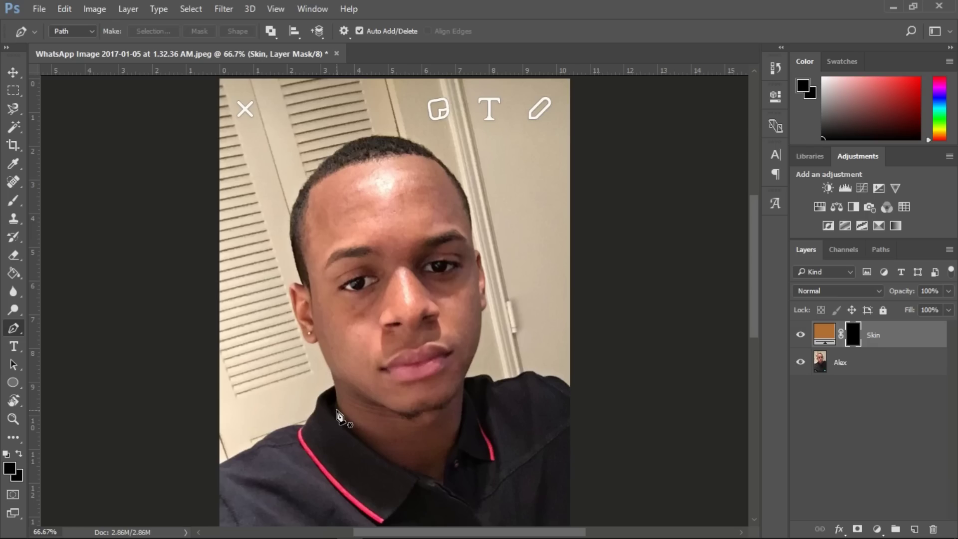
left_click(607, 427)
key("ctrl+plus")
scroll(332, 420, "right", 3)
scroll(332, 420, "left", 2)
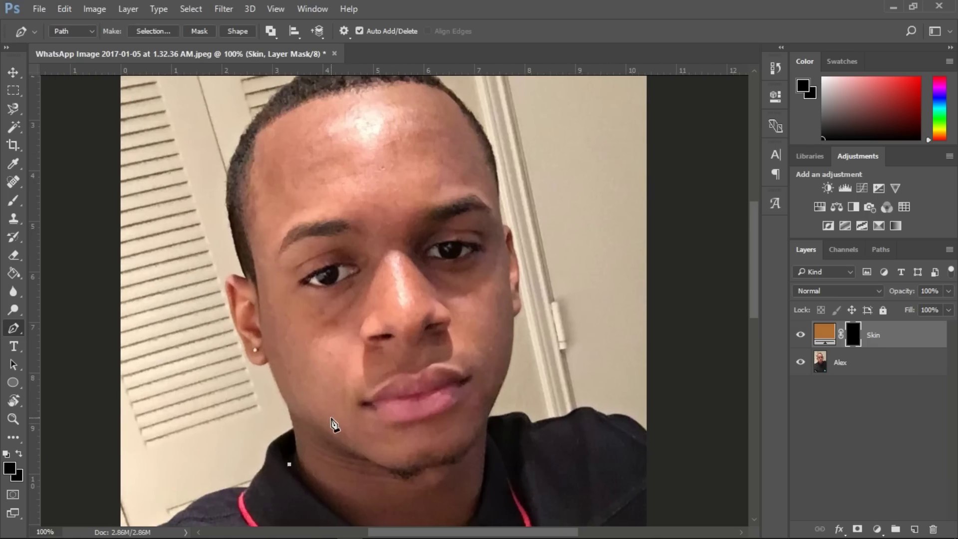
scroll(333, 422, "down", 4)
left_click(418, 410)
left_click(355, 365)
left_click_drag(356, 365, 347, 376)
left_click(427, 413)
left_click(445, 422)
left_click(457, 432)
Continue the path from the neckline's lowest point up the right side of the neck to the jaw
left_click(465, 387)
left_click(461, 405)
left_click_drag(462, 405, 458, 404)
left_click(478, 367)
left_click(482, 348)
left_click(488, 272)
left_click(488, 310)
left_click_drag(488, 308, 484, 309)
Extend the path with a curve along the right side of the jaw up to the earlobe
scroll(547, 300, "up", 1)
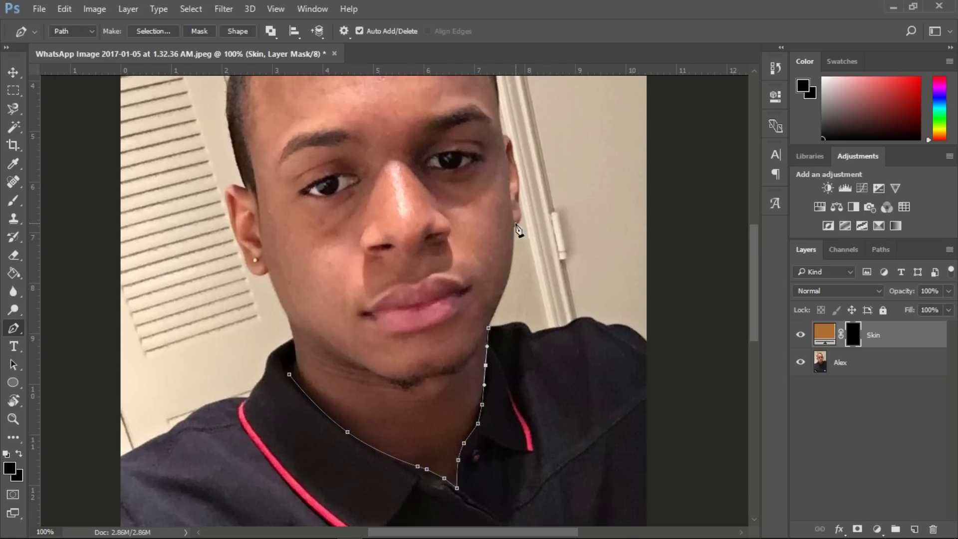
left_click(513, 227)
left_click(502, 271)
left_click_drag(503, 271, 510, 273)
Trace the outer edge of the right ear from the lobe up to its top
key("ctrl+plus")
scroll(559, 217, "left", 1)
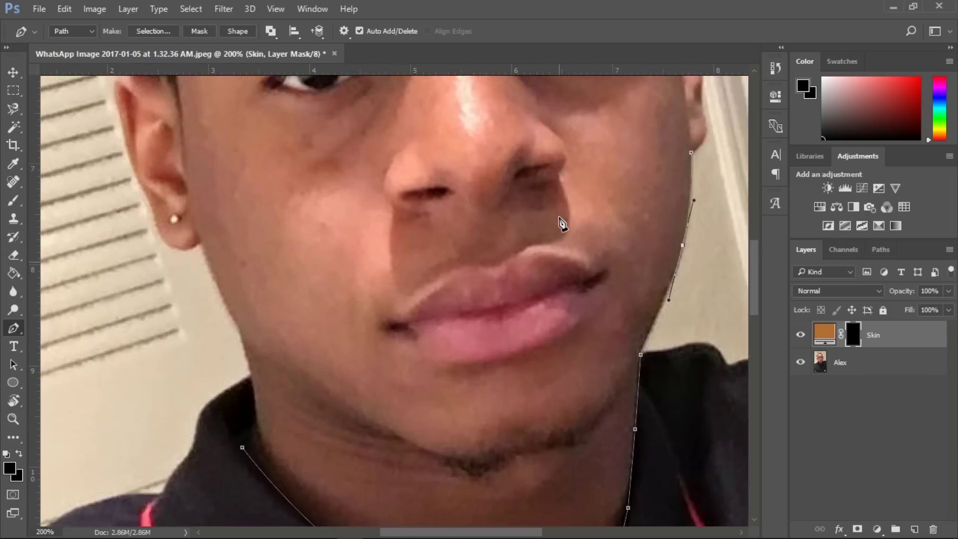
scroll(561, 222, "up", 3)
left_click(701, 257)
left_click(703, 217)
left_click(697, 182)
left_click(691, 162)
left_click(672, 128)
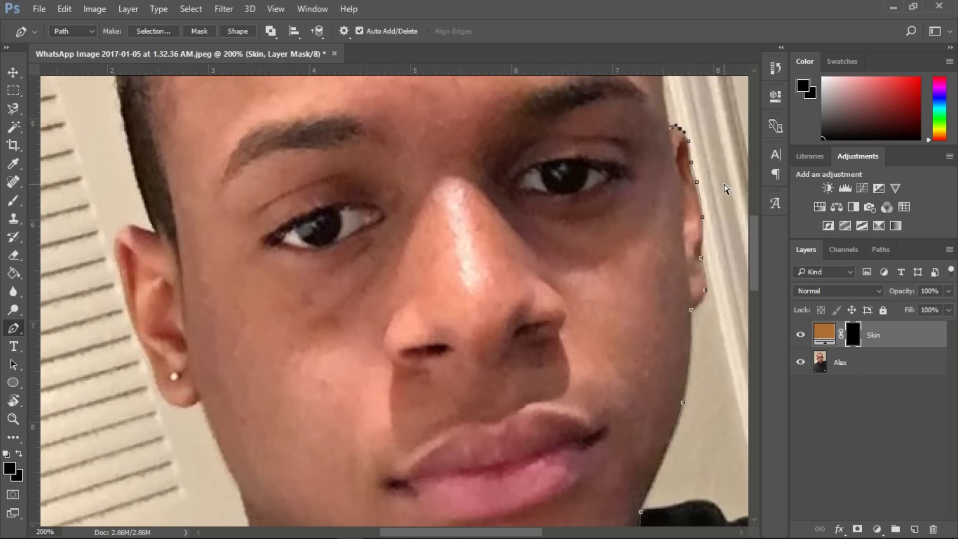
Continue the path from the top of the right ear up the temple along the side hairline
key("ctrl+minus")
left_click(529, 181)
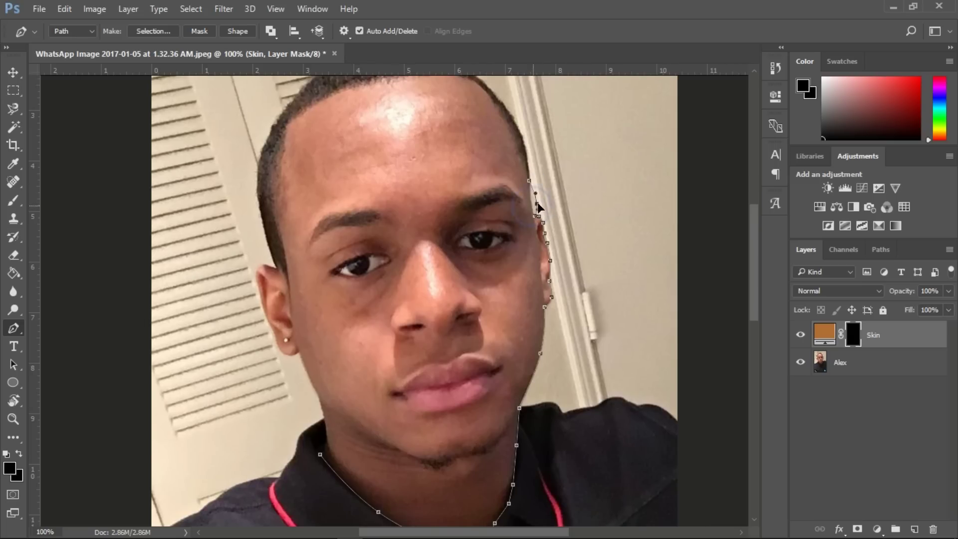
scroll(531, 210, "up", 1)
key("ctrl+plus")
scroll(704, 225, "left", 1)
scroll(705, 226, "up", 9)
left_click(680, 335)
left_click(673, 317)
left_click(657, 271)
left_click(648, 250)
left_click(640, 234)
Curve the path around the upper right corner of the forehead, following the hairline
left_click(628, 221)
left_click(618, 201)
left_click(628, 221)
left_click(640, 235)
left_click_drag(629, 219, 630, 210)
left_click(570, 153)
left_click_drag(587, 170, 593, 165)
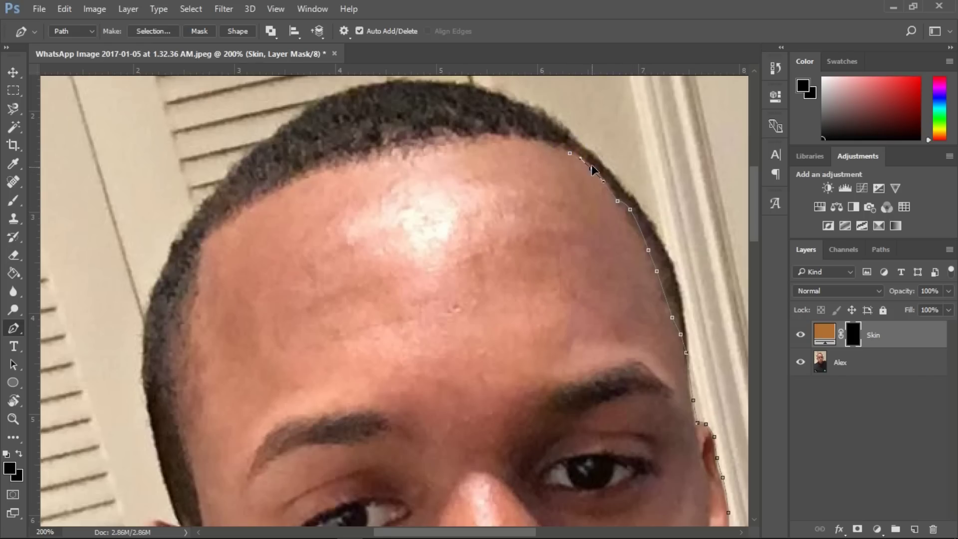
Trace the hairline across the top of the forehead and down to the left temple with curved segments
left_click(205, 243)
left_click_drag(390, 196, 442, 147)
left_click(289, 204)
left_click_drag(289, 204, 289, 187)
left_click(194, 358)
left_click_drag(202, 278, 200, 278)
Continue the path down the left sideburn and around the top of the left ear
scroll(253, 290, "down", 6)
left_click(182, 240)
left_click(181, 277)
left_click(196, 396)
left_click(181, 385)
left_click(160, 375)
left_click(146, 423)
left_click_drag(153, 398, 140, 388)
Trace the outer edge of the left ear down around the lobe to where it meets the jaw
left_click_drag(754, 244, 755, 285)
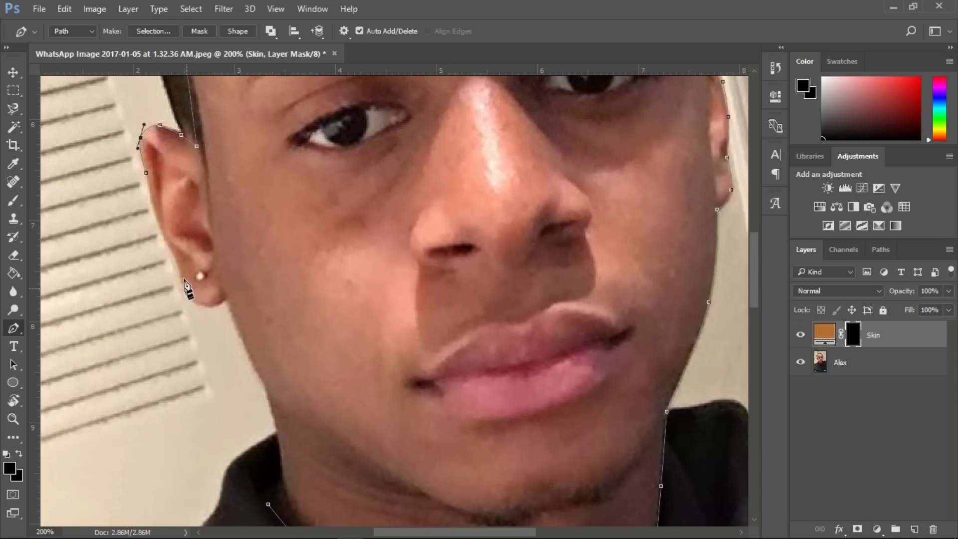
left_click(174, 257)
left_click(155, 221)
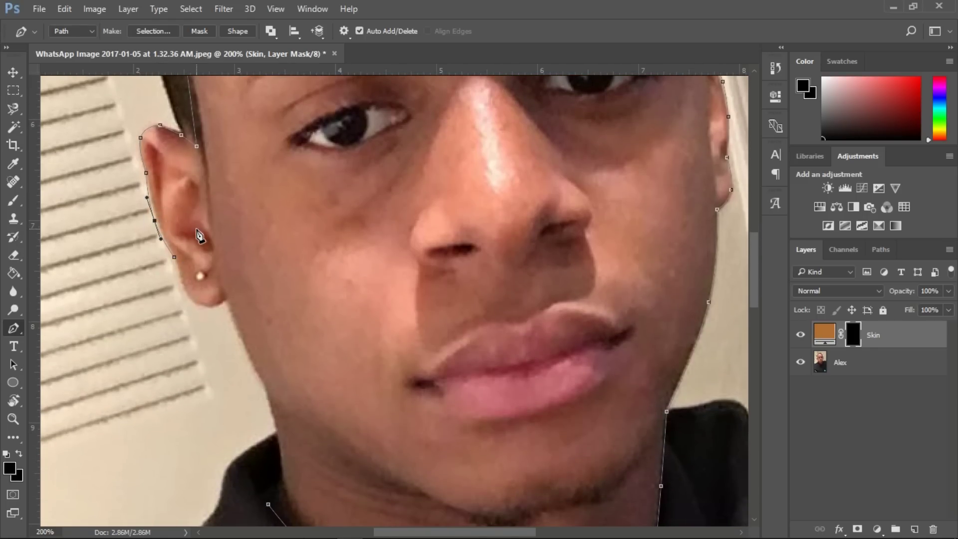
left_click(218, 305)
left_click(188, 296)
left_click(178, 271)
left_click(228, 300)
left_click(282, 472)
left_click(256, 386)
left_click(257, 388)
mouse_move(255, 387)
left_mouse_down()
mouse_move(252, 368)
mouse_move(266, 388)
left_mouse_up()
left_click(251, 368, "ctrl")
left_click_drag(228, 300, 234, 325)
key("ctrl+alt+z")
key("ctrl+alt+z")
key("ctrl+alt+z")
key("ctrl+alt+z")
key("ctrl+alt+z")
Trace the left jawline down the neck to the collar and close the path at its starting point
left_click(250, 357)
left_click(267, 396)
left_click(260, 381)
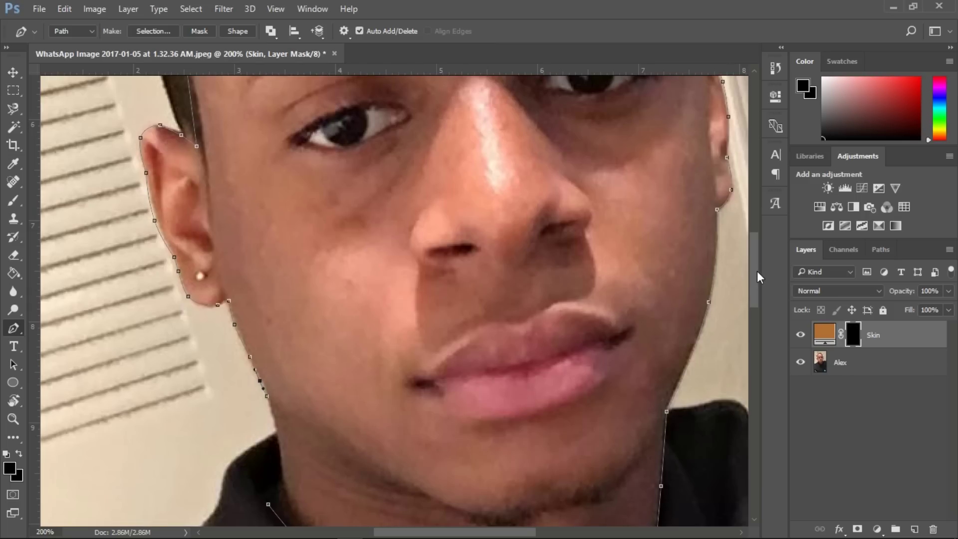
left_click_drag(757, 271, 753, 301)
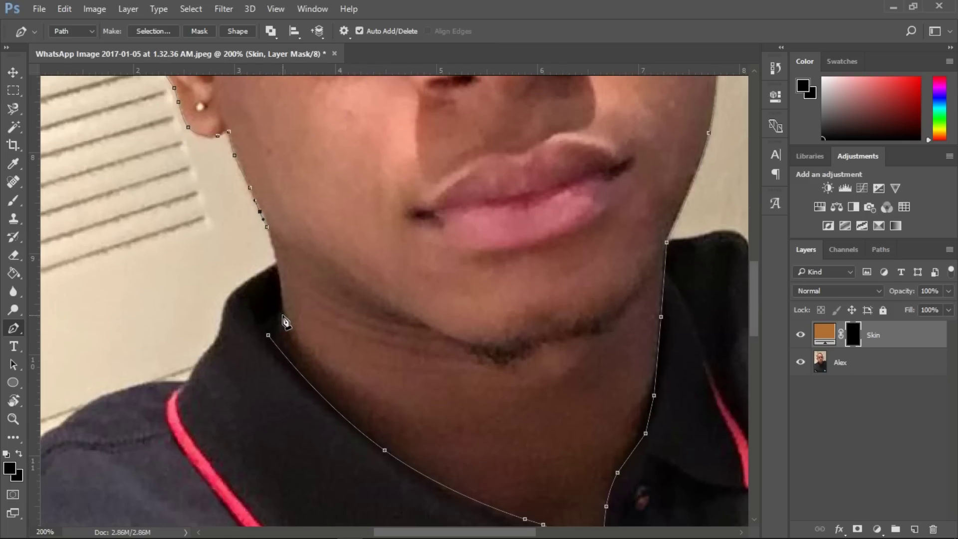
left_click(284, 315)
scroll(253, 269, "right", 1)
left_click(253, 267, "ctrl")
left_click(254, 262)
left_click(246, 335)
left_click(261, 315)
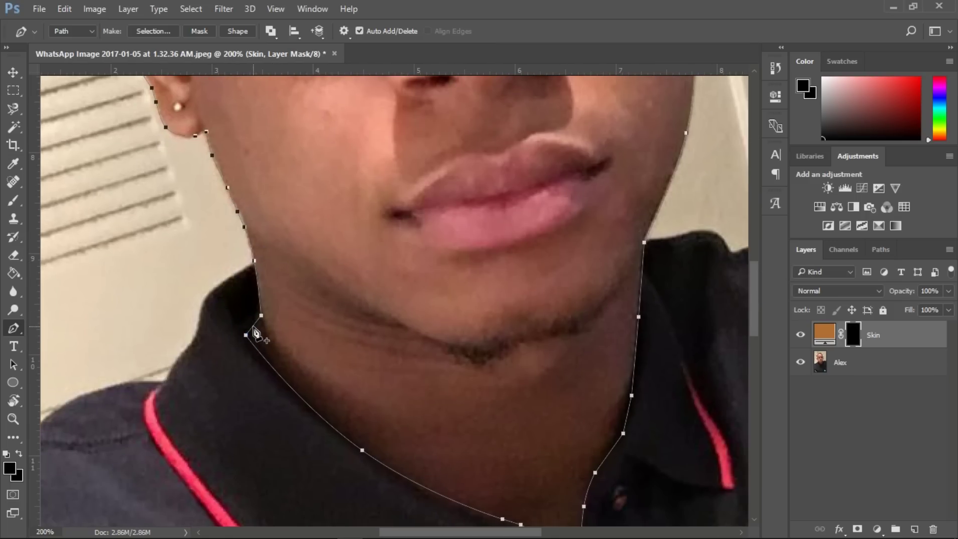
Turn the closed face and neck path into a new anti-aliased selection with a feather radius of 0 pixels
key("ctrl+minus")
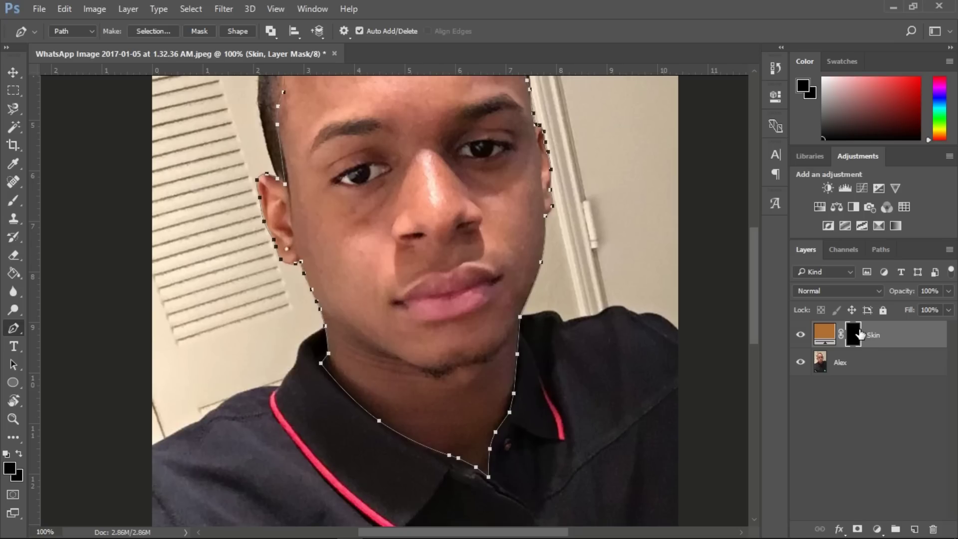
right_click(468, 298)
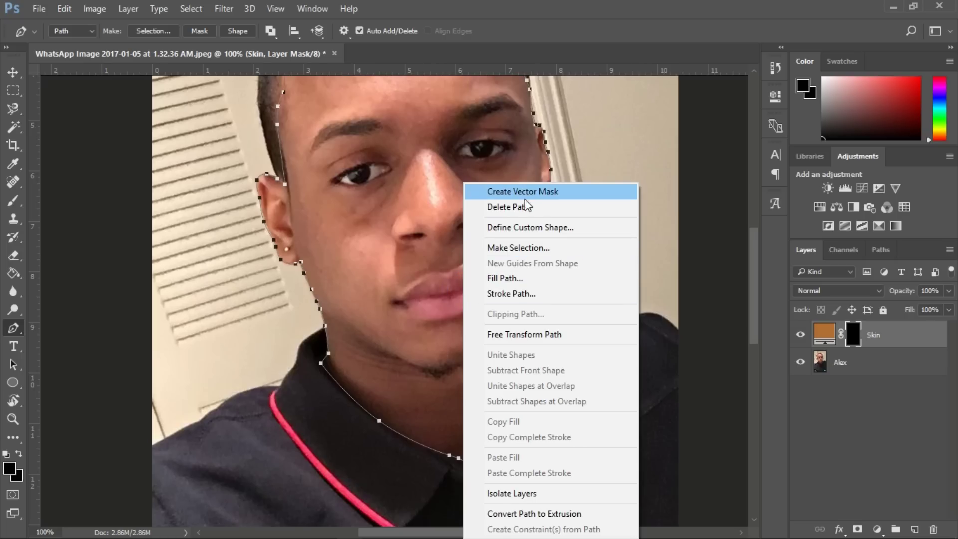
left_click(519, 247)
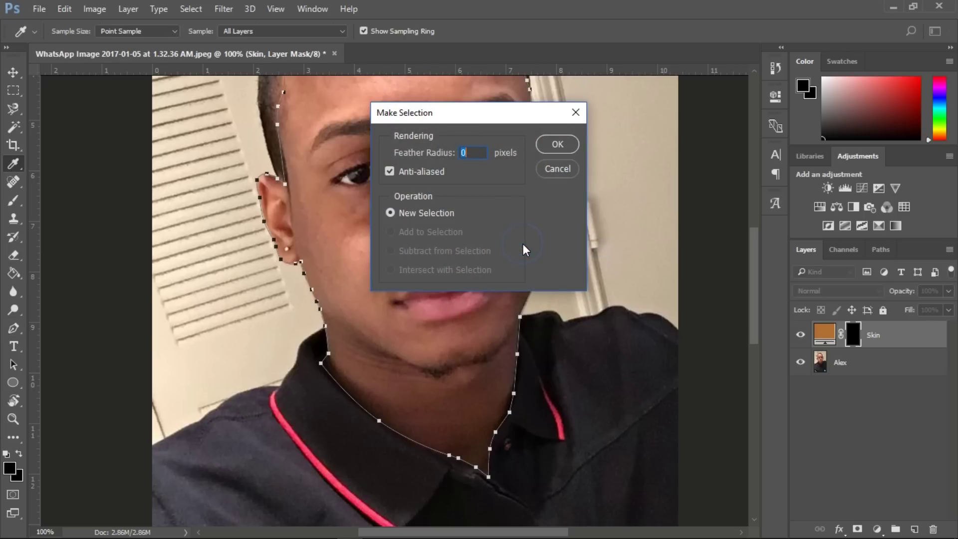
left_click(558, 144)
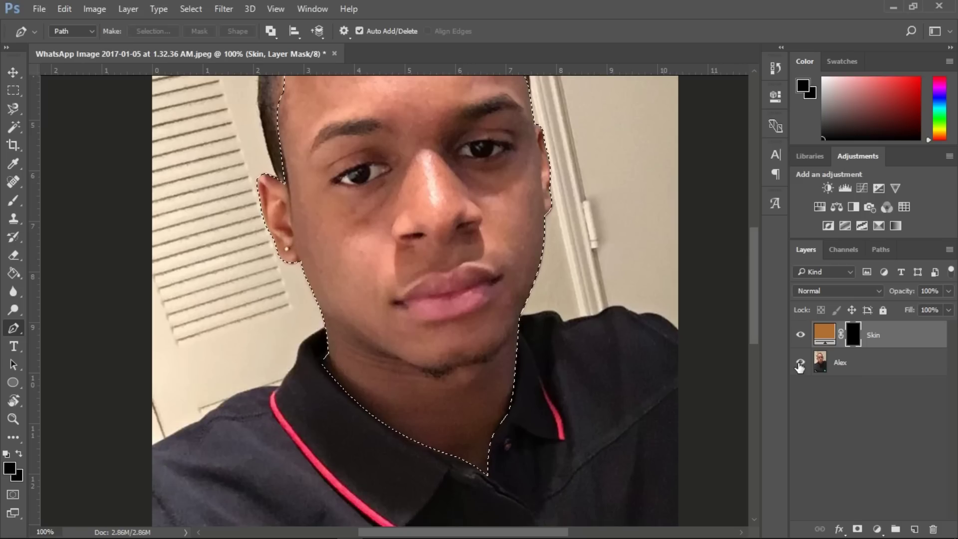
Invert the Skin layer's mask inside the face and neck selection, and hide the Skin layer
key("ctrl+i")
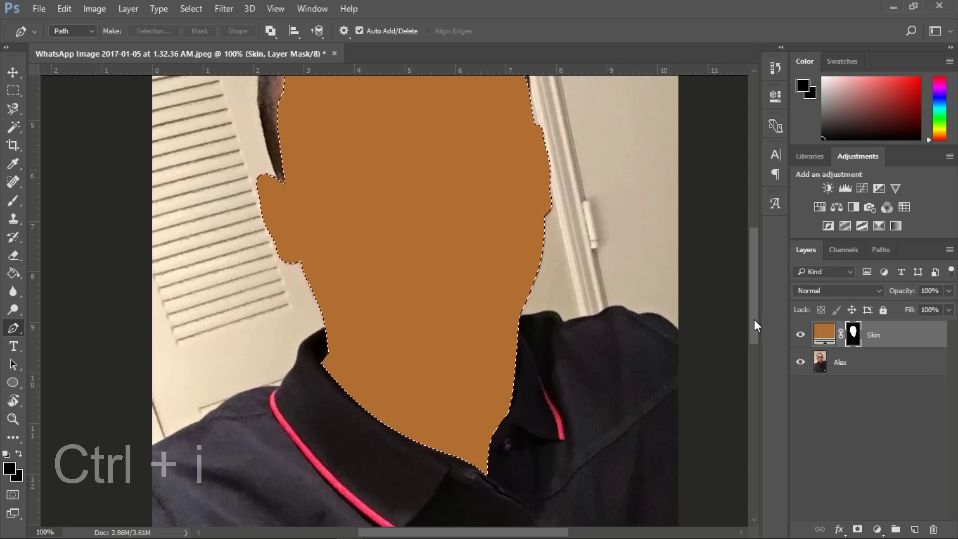
mouse_move(754, 319)
left_mouse_down()
mouse_move(750, 274)
mouse_move(747, 302)
left_mouse_up()
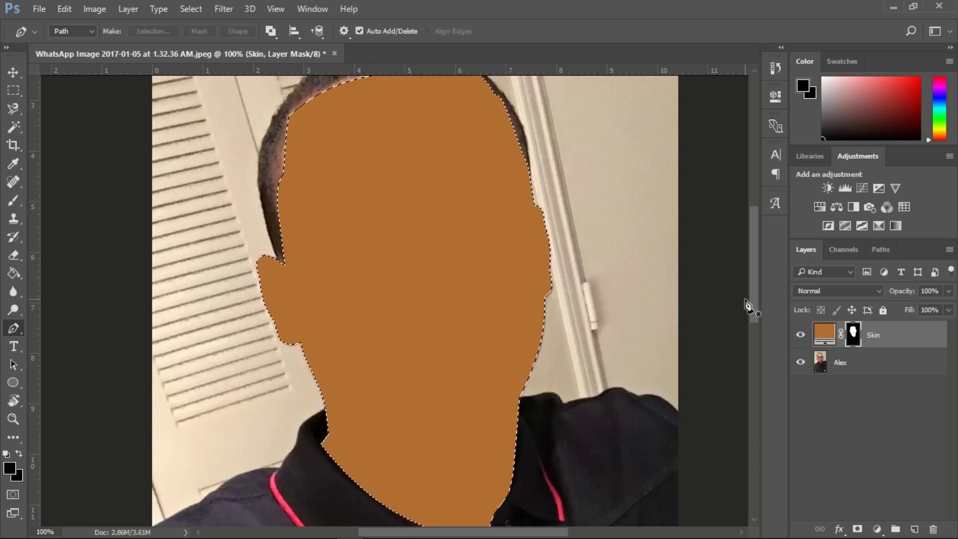
left_click(801, 336)
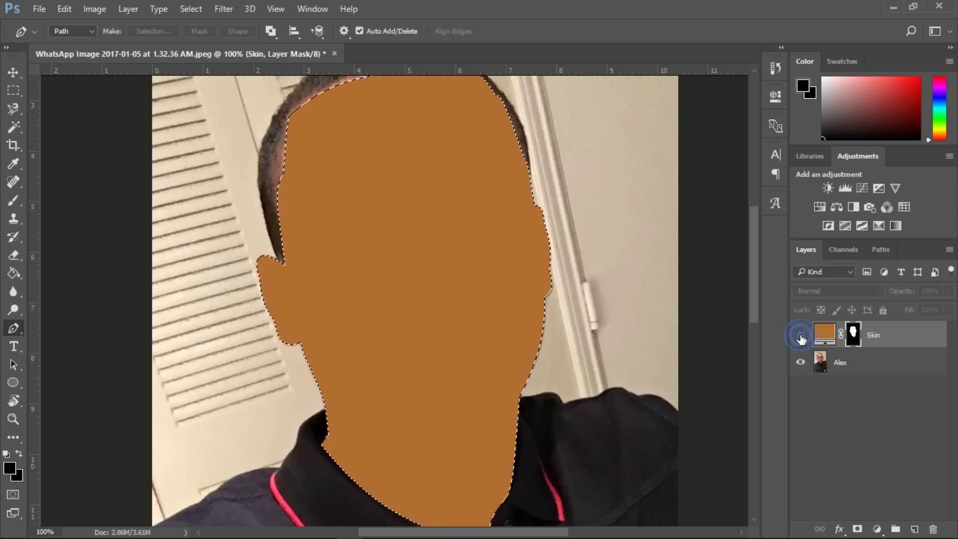
Add a solid colour fill layer in grey 757575 from the face selection and name it Shadow
left_click(877, 529)
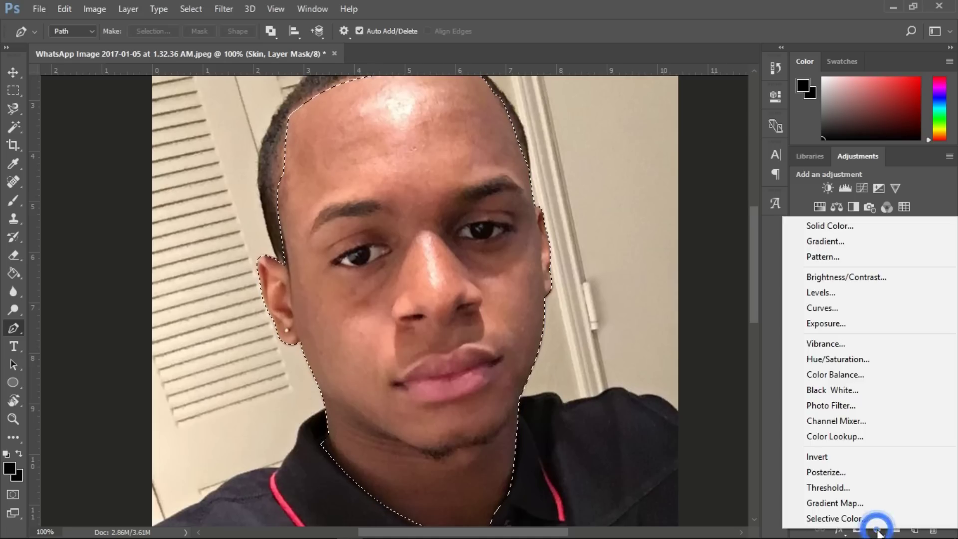
left_click(831, 228)
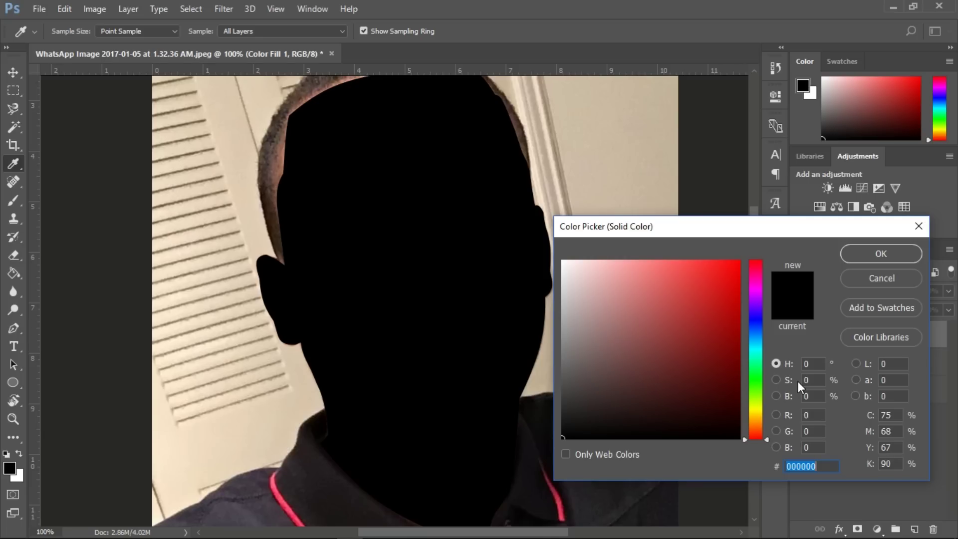
type("757575")
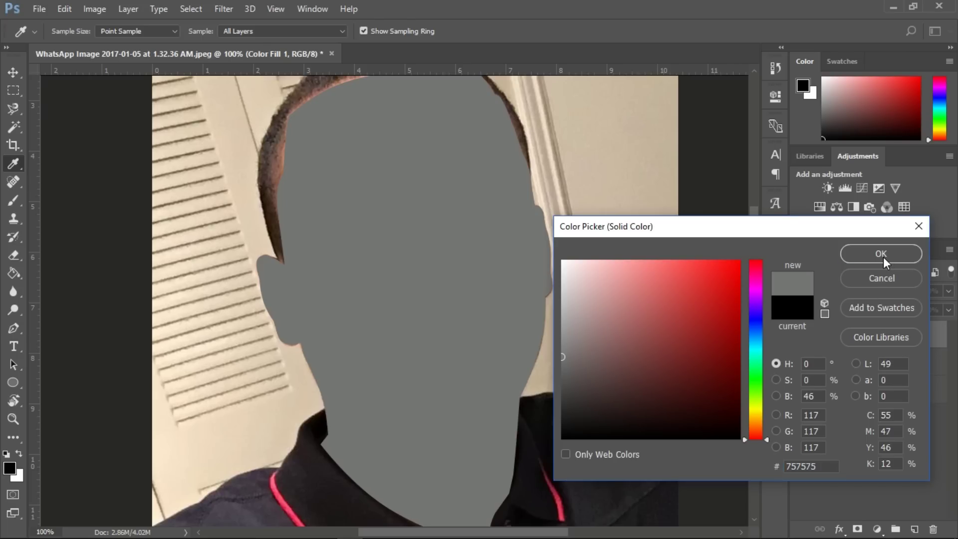
left_click(882, 254)
double_click(886, 339)
type("Shadow")
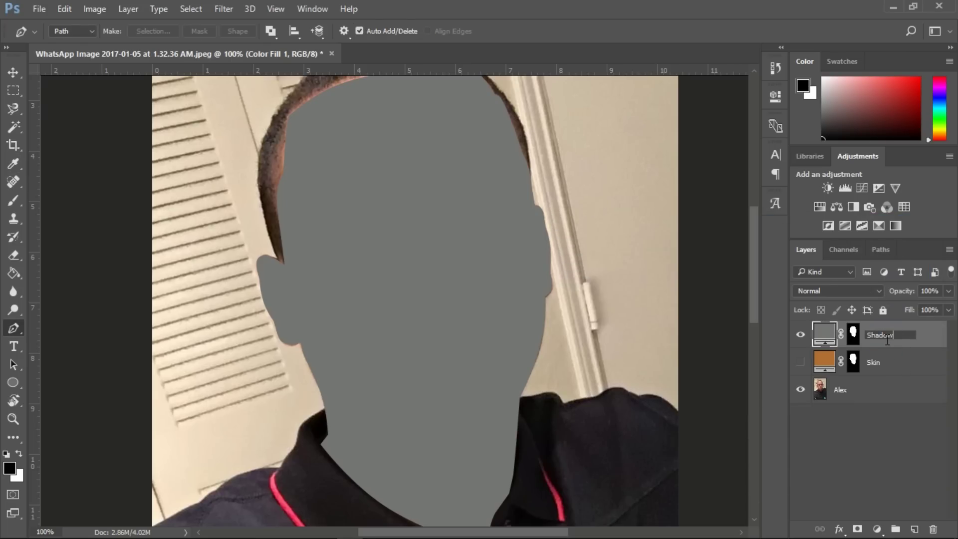
key("Return")
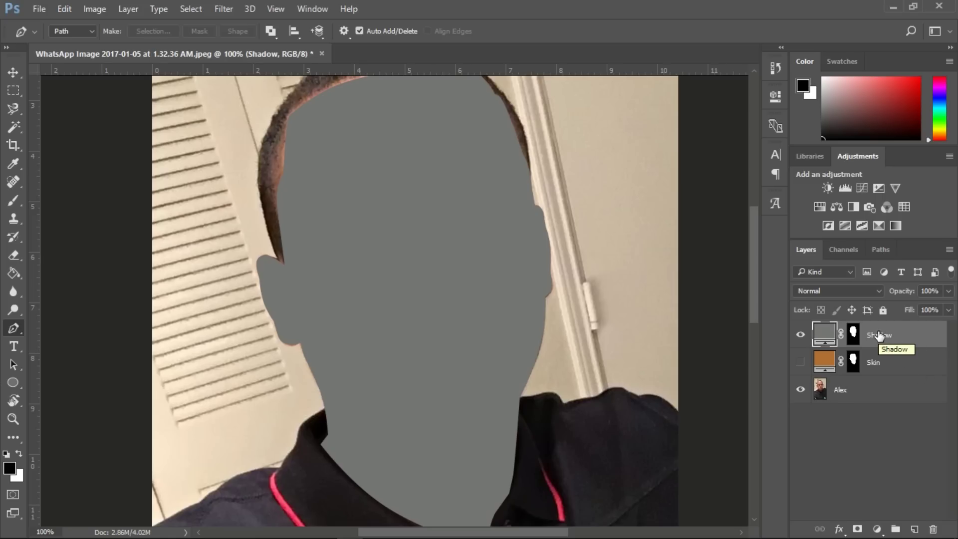
Fill the white area of the Shadow layer's mask with black and switch to the Pen tool
left_click(854, 335)
scroll(547, 215, "right", 1)
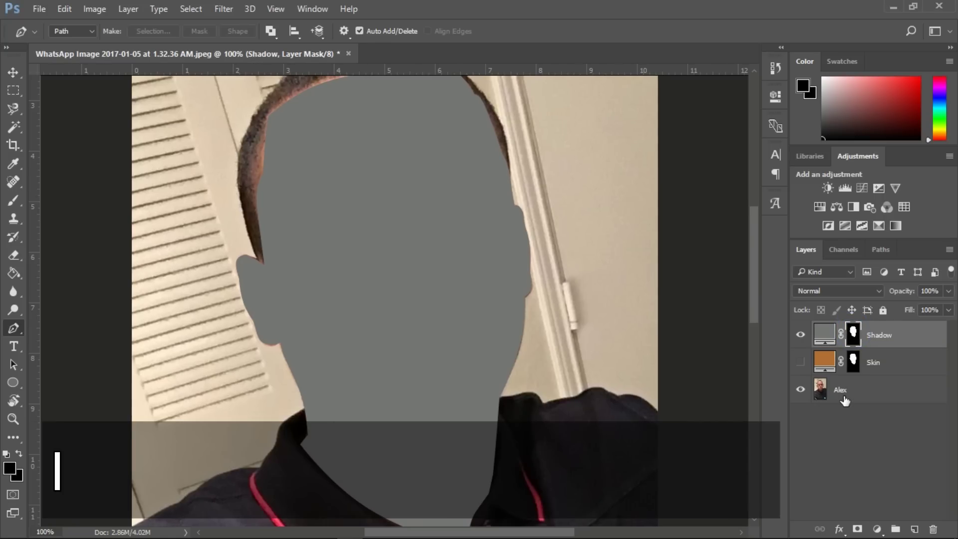
key("g")
left_click(430, 266)
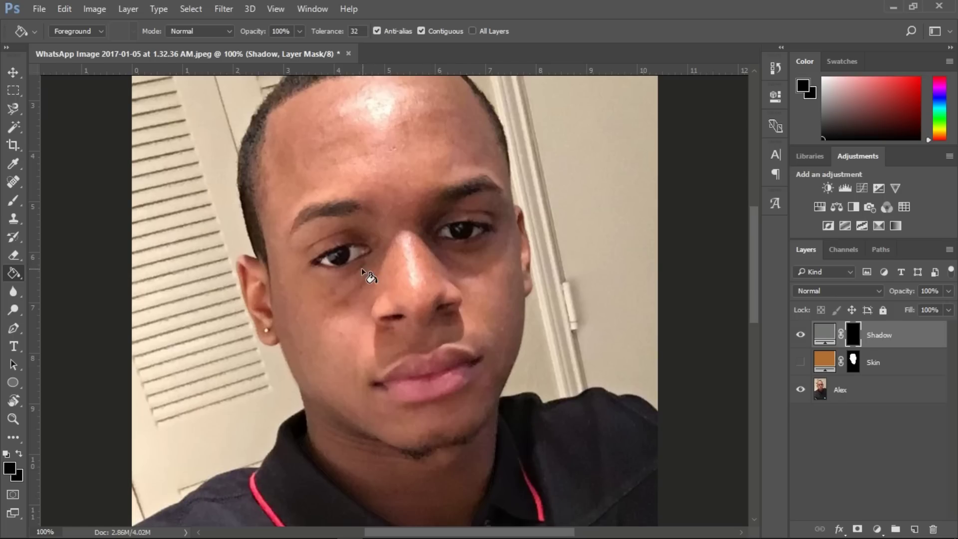
key("p")
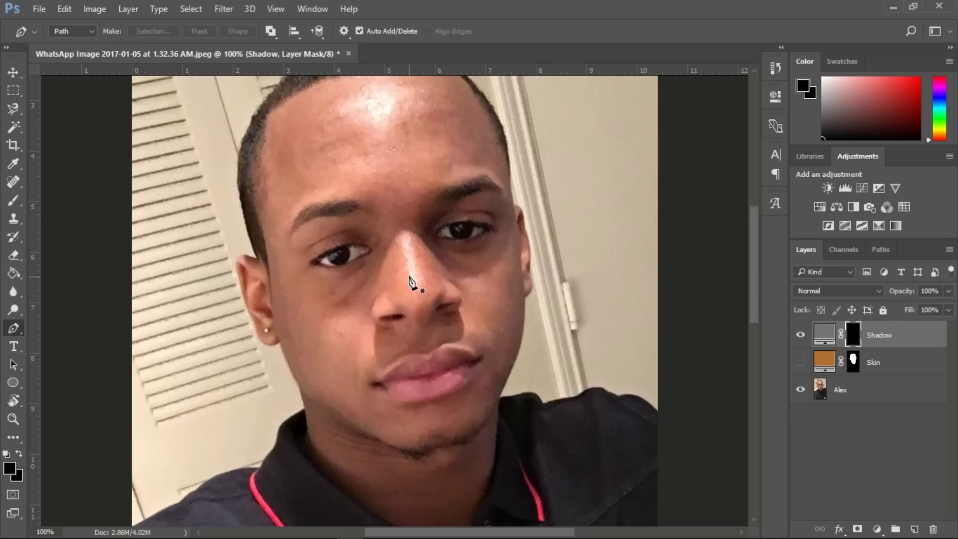
left_click(398, 233)
left_click(379, 280)
left_click(387, 260)
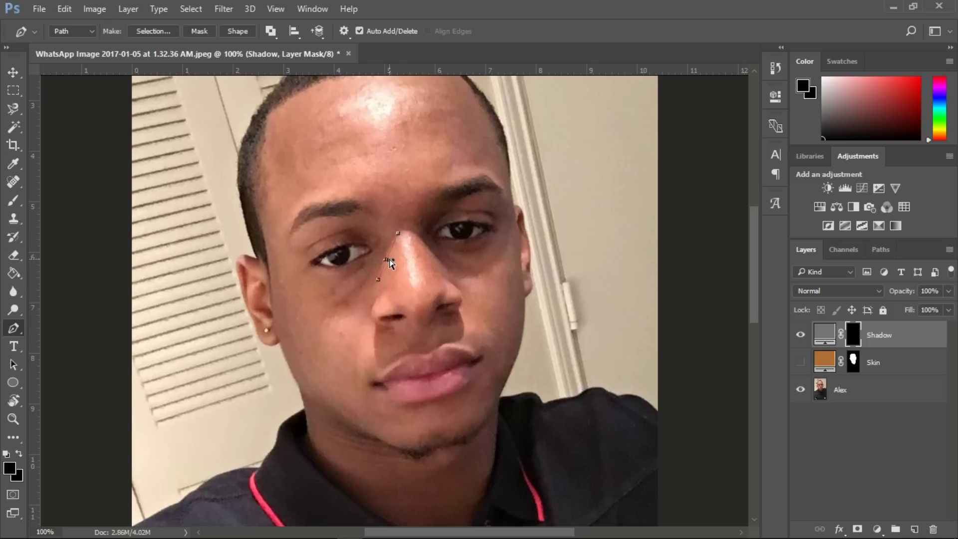
key("ctrl+plus")
key("ctrl+minus")
key("Escape")
Start a shadow path at the outer side of the right eye and curve it underneath to the nose
left_click(516, 222)
left_click(425, 244)
left_click_drag(471, 234, 504, 257)
left_click_drag(445, 263, 448, 270)
Continue the path over the nose bridge and around the area beneath the left eye to its inner corner
left_click(401, 232)
left_click_drag(413, 238, 410, 232)
left_click(376, 284)
left_click_drag(387, 259, 385, 254)
left_click_drag(344, 310, 361, 310)
left_click(308, 267)
left_click(373, 256)
left_click_drag(340, 262, 348, 275)
Trace the shadow path up beside the nose bridge to the inner end of the right eyebrow
left_click(382, 229)
left_click(398, 214)
left_click(411, 217)
left_click(423, 199)
left_click(438, 188)
Trace along the underside of the right eyebrow and close the path at its starting point beside the eye
left_click(439, 200)
left_click(445, 204)
left_click(460, 200)
left_click(489, 196)
left_click(507, 201)
left_click(517, 223)
left_click_drag(510, 211, 514, 210)
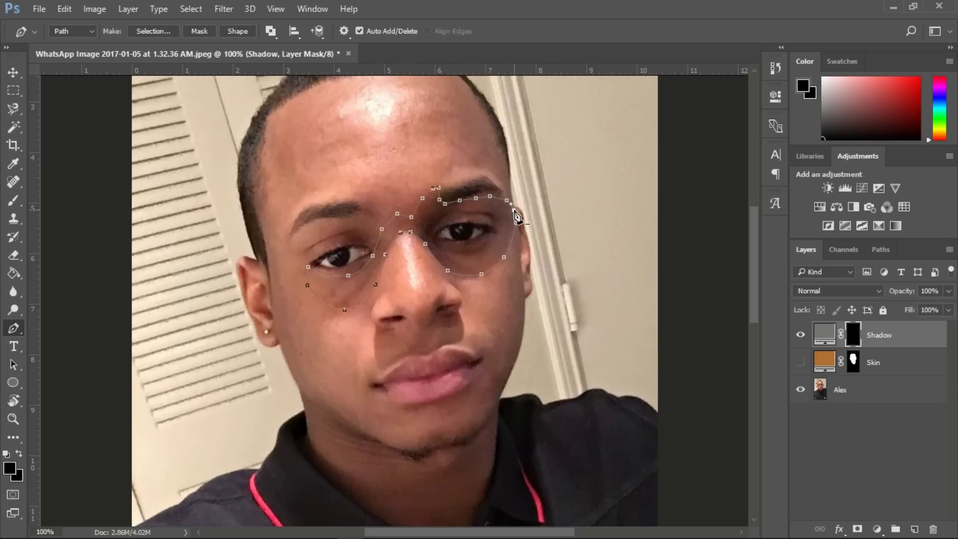
Turn the eye shadow path into a selection, invert the Shadow layer's mask inside it, and deselect
key("ctrl+Return")
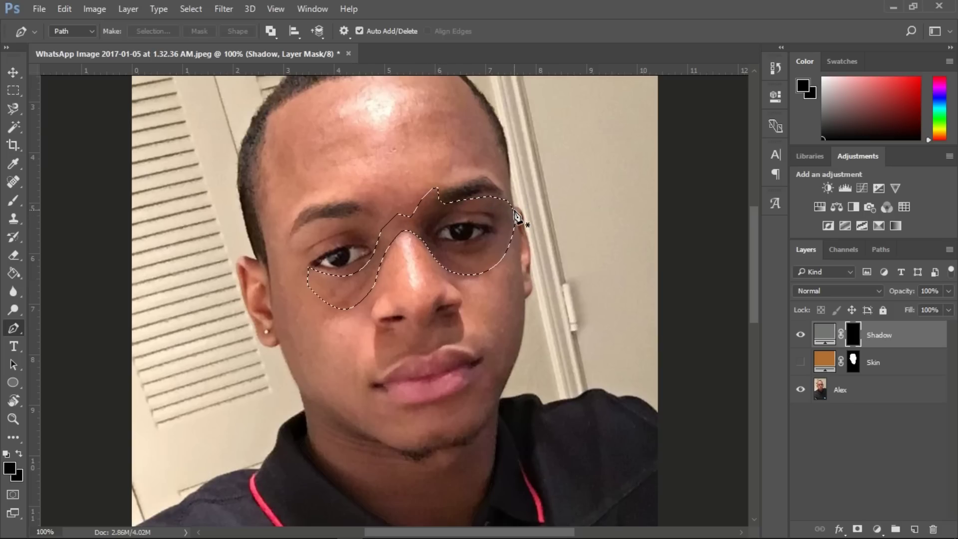
key("alt+i")
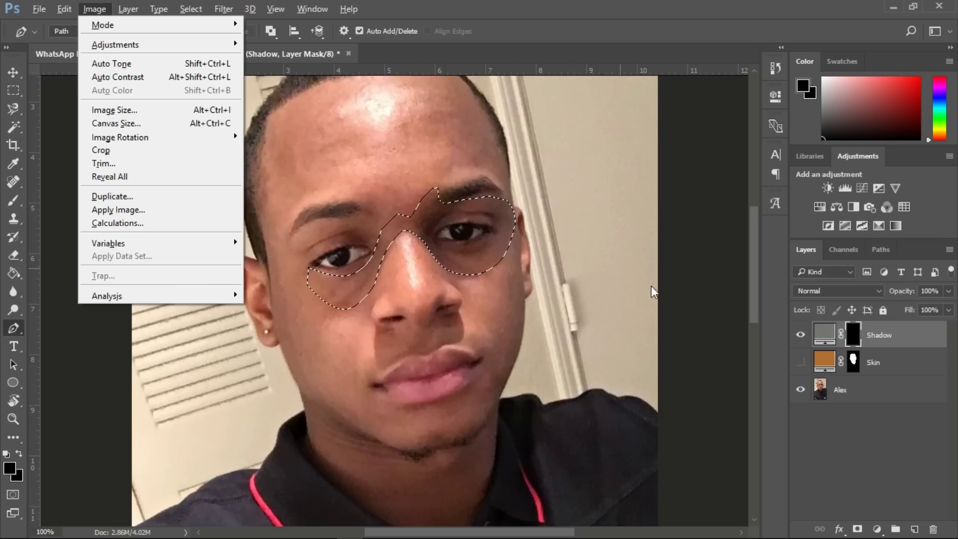
left_click(853, 336)
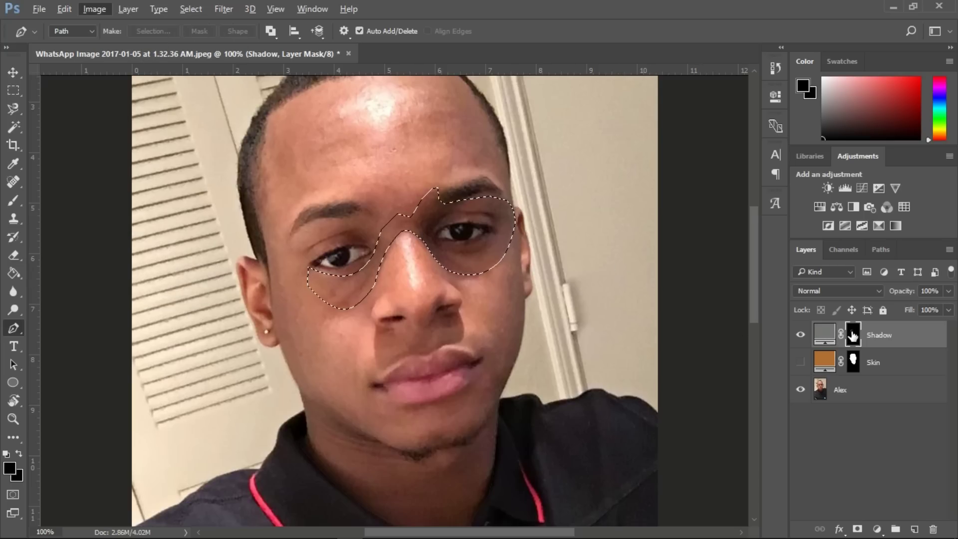
key("ctrl+i")
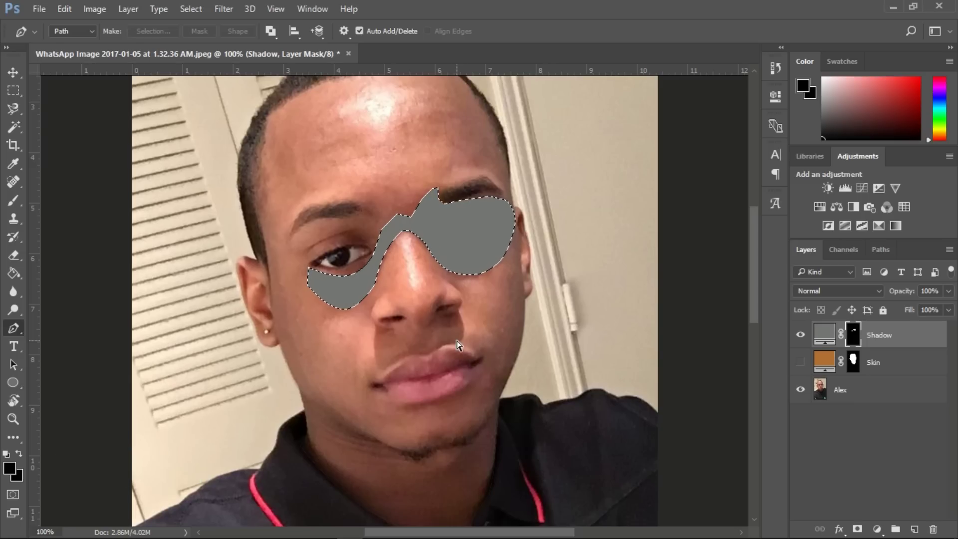
key("ctrl+minus")
key("ctrl+d")
left_click(857, 528)
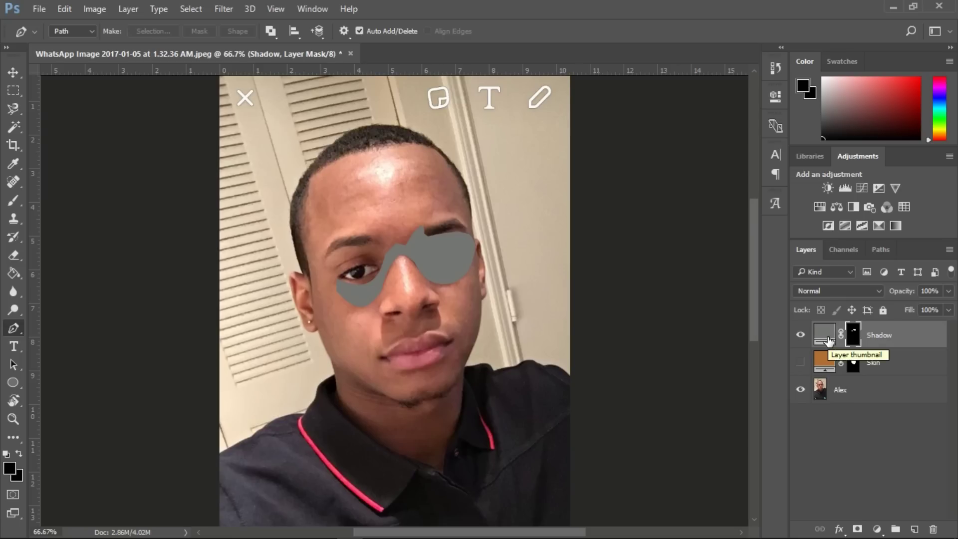
Set the Shadow layer's blend mode to Multiply and show the Skin layer beneath it
left_click(854, 292)
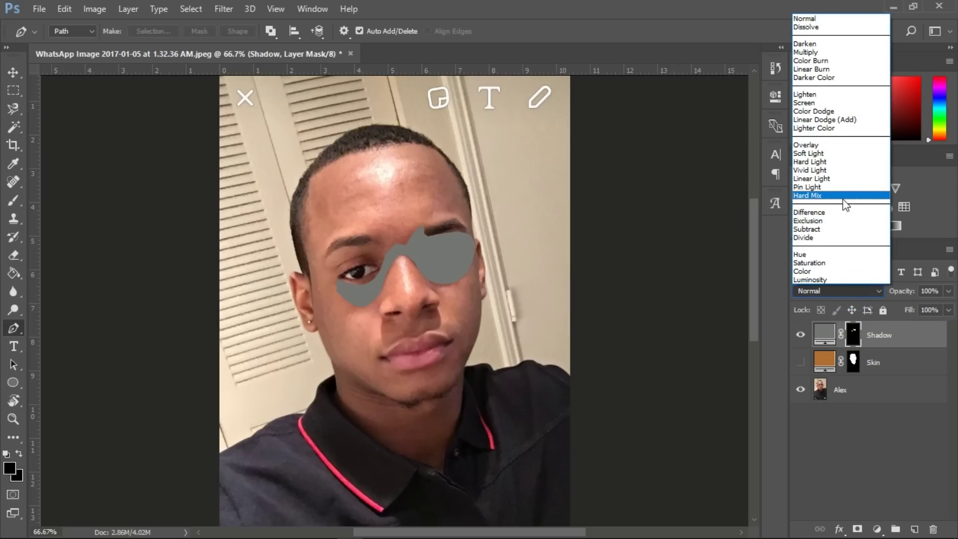
left_click(829, 52)
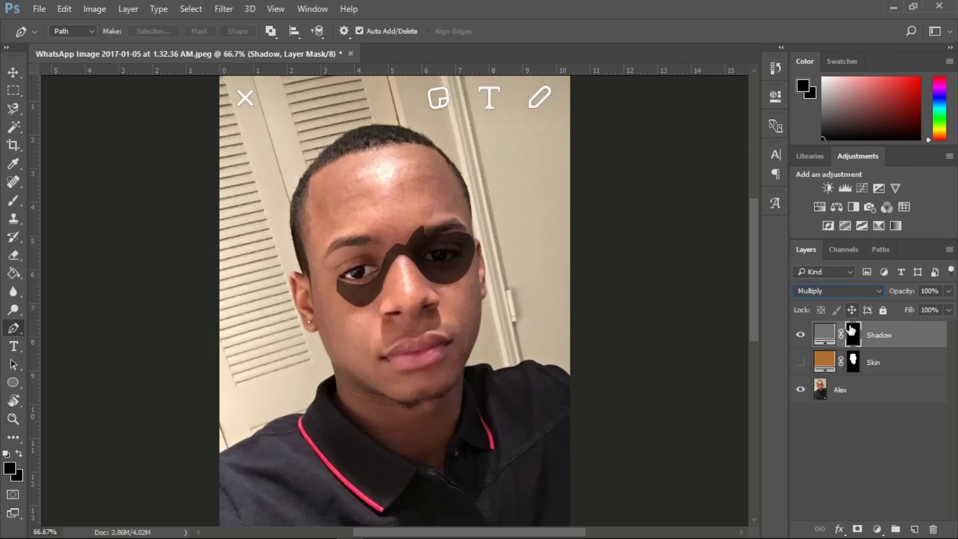
left_click(801, 363)
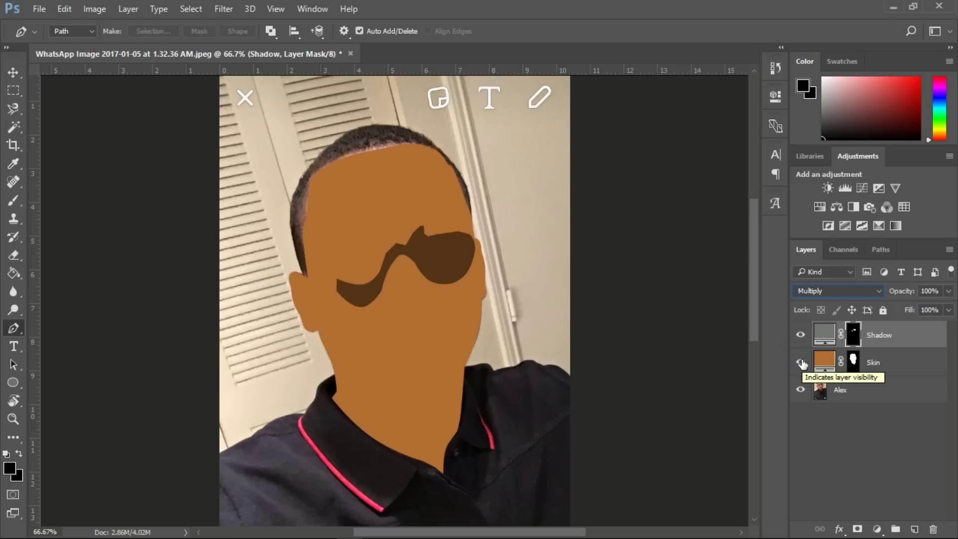
left_click(801, 390)
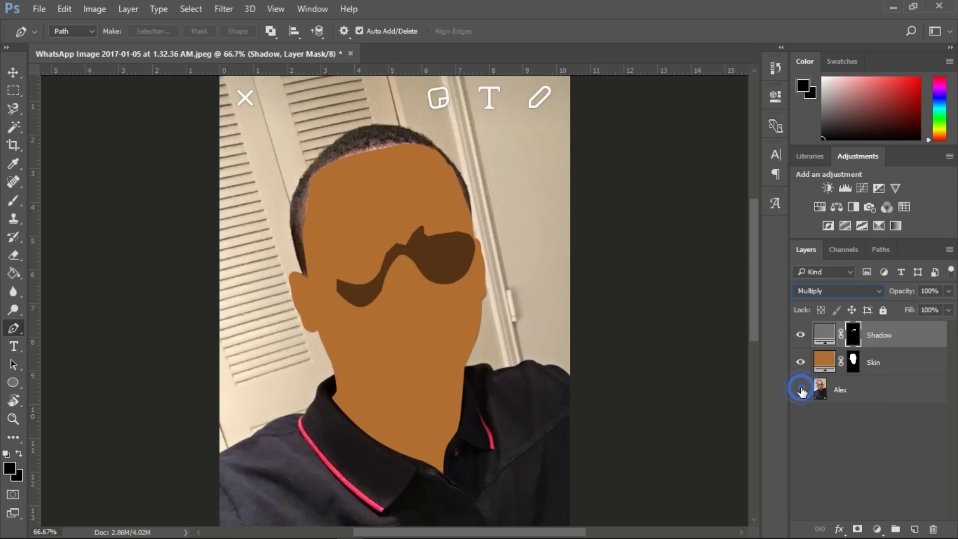
left_click(801, 390)
Change the Skin layer's fill colour to e4ad7b
double_click(829, 364)
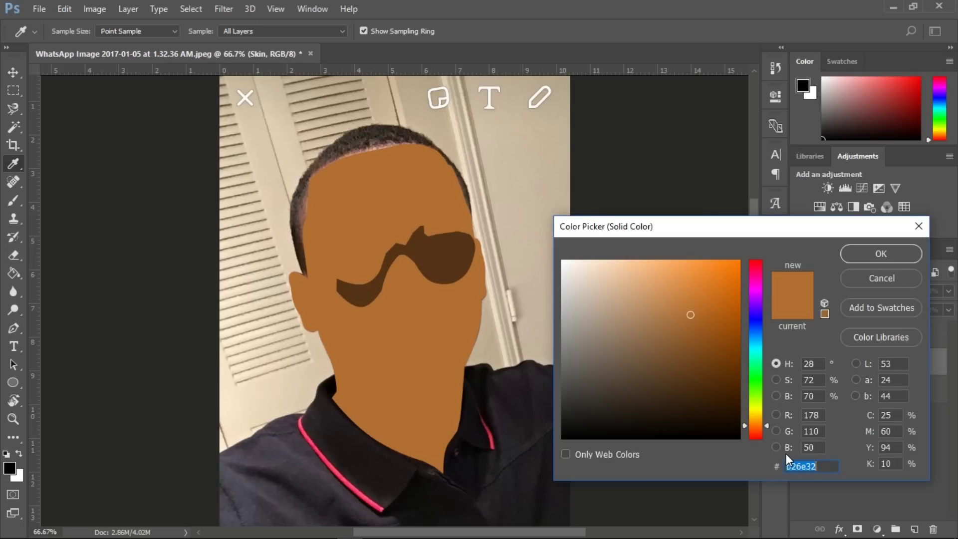
type("e")
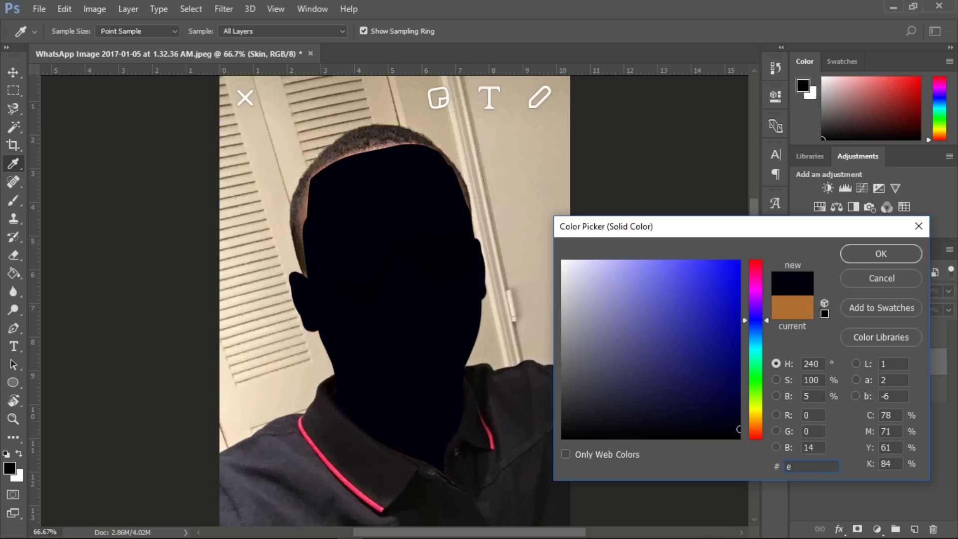
type("4ad")
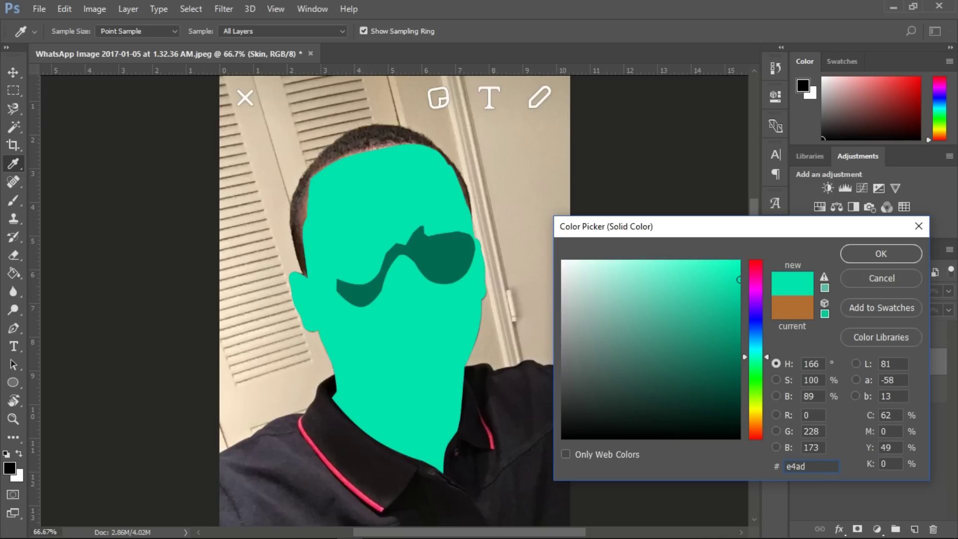
type("7b")
key("Return")
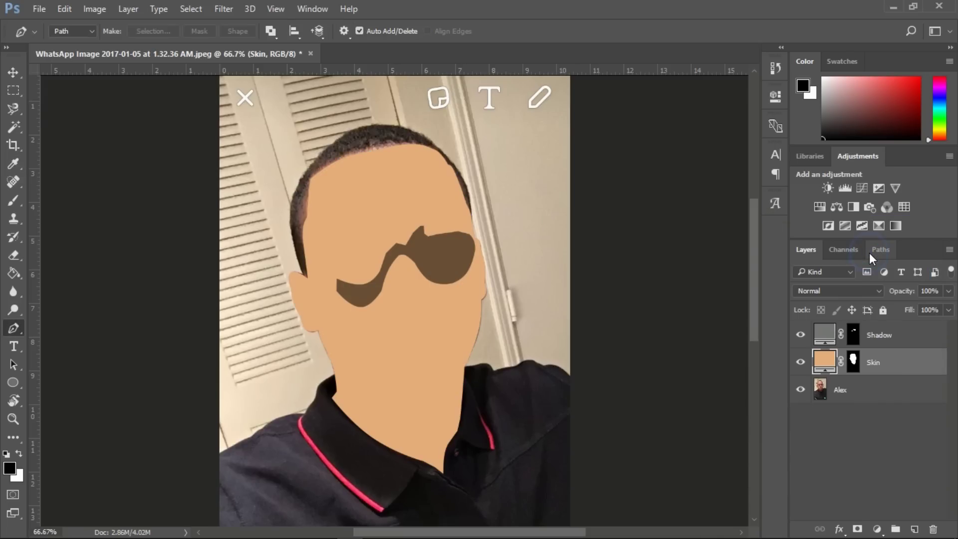
Lower the Shadow layer's opacity to 25%
left_click(820, 337)
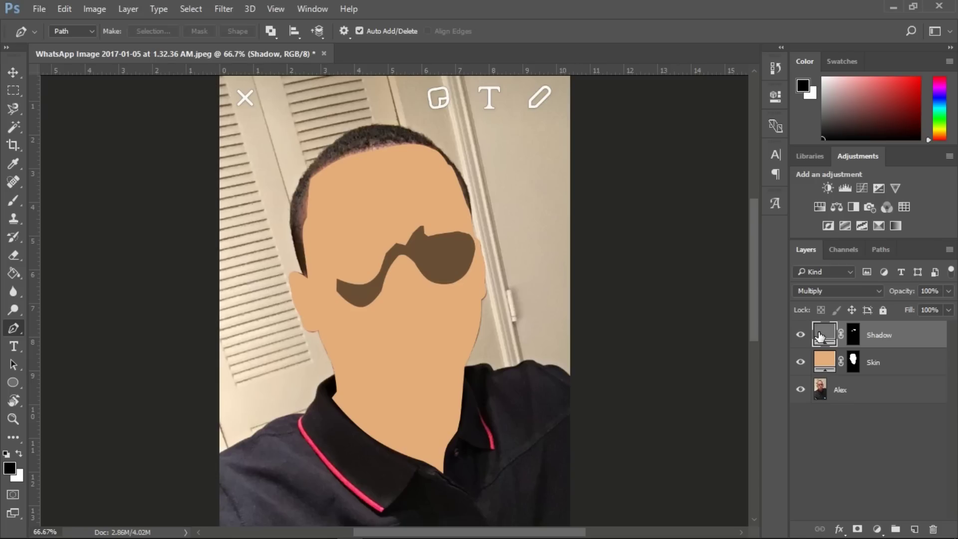
left_click(853, 335)
left_click(948, 291)
left_click_drag(947, 306, 914, 310)
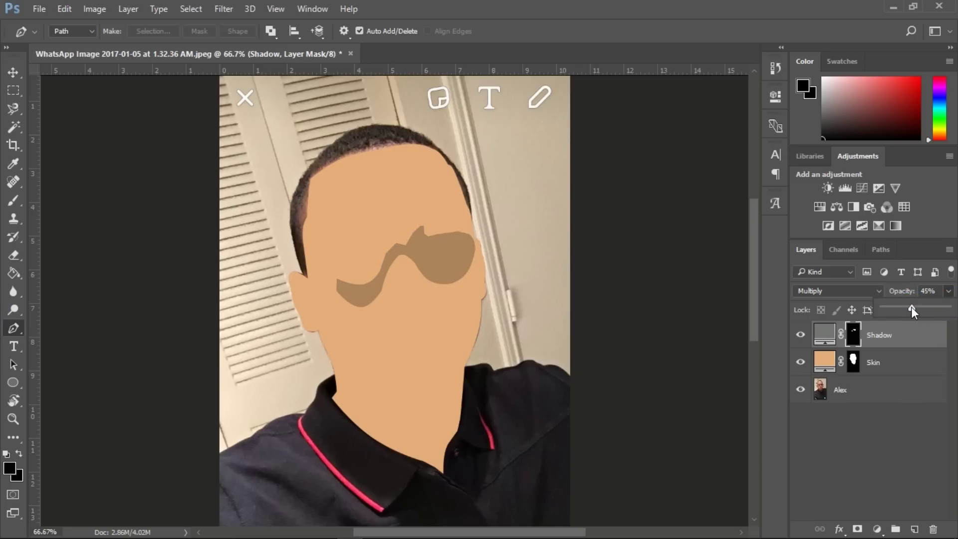
left_click_drag(901, 308, 899, 307)
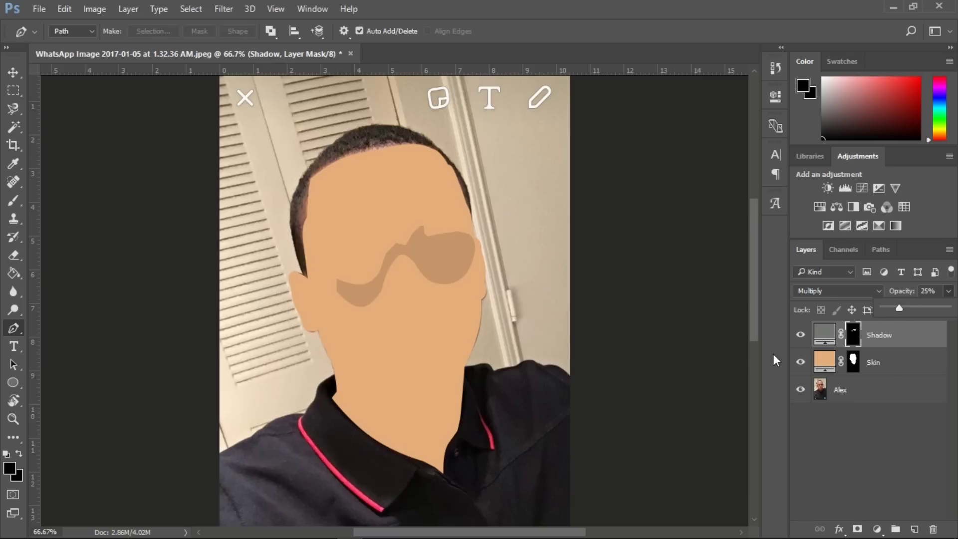
Hide the Skin and Shadow layers and add a solid colour fill layer in white ffffff on top
left_click(800, 362)
left_click(801, 335)
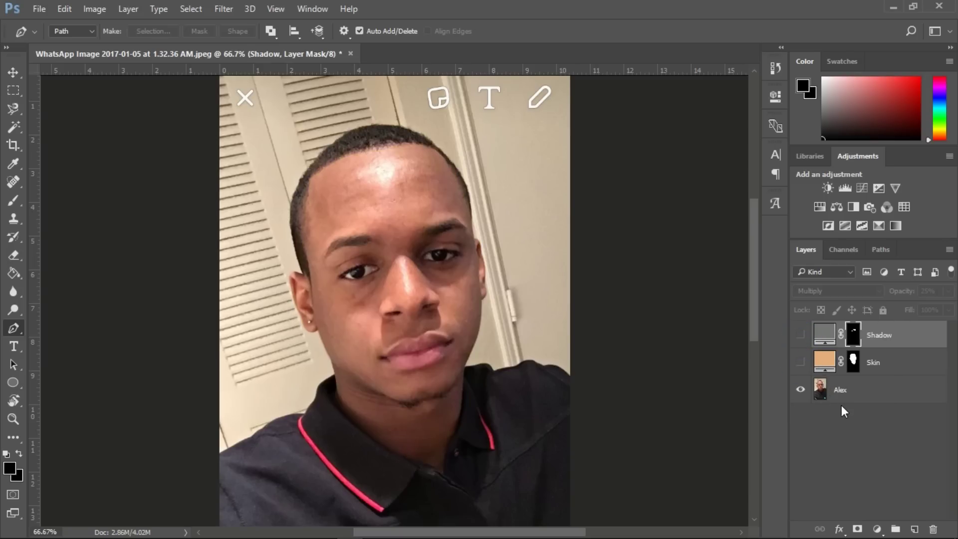
left_click(876, 529)
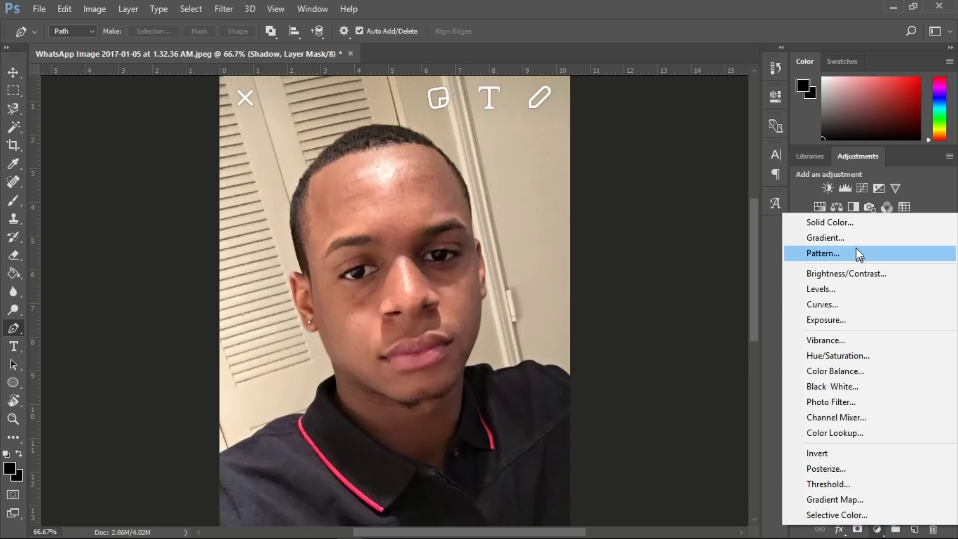
left_click(842, 223)
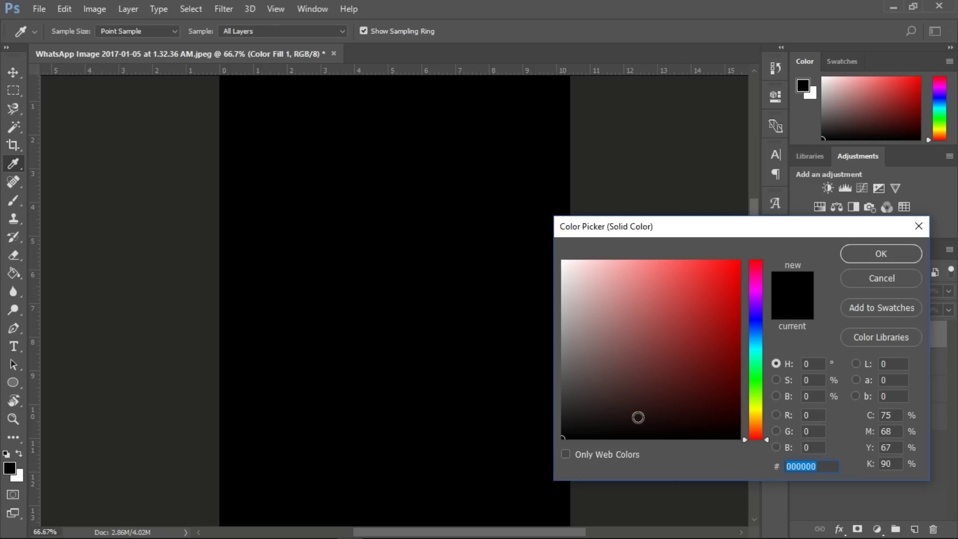
left_click_drag(624, 408, 537, 231)
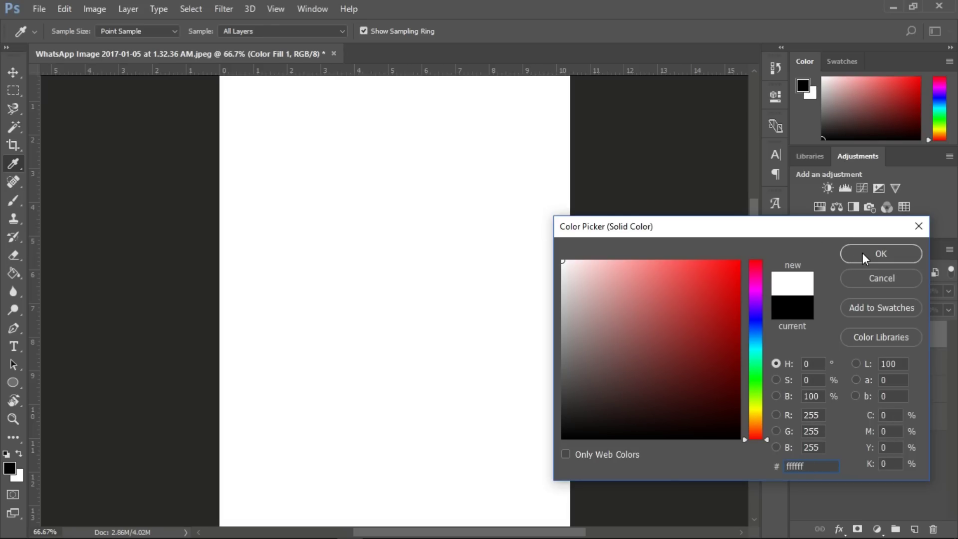
left_click(862, 252)
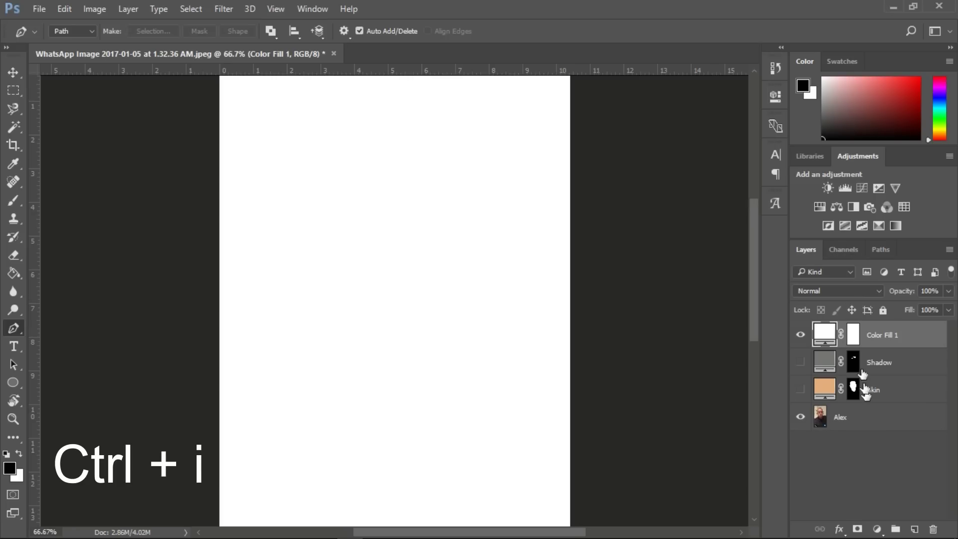
Invert the new white fill layer's mask to hide the white, and rename the layer White
left_click(853, 335)
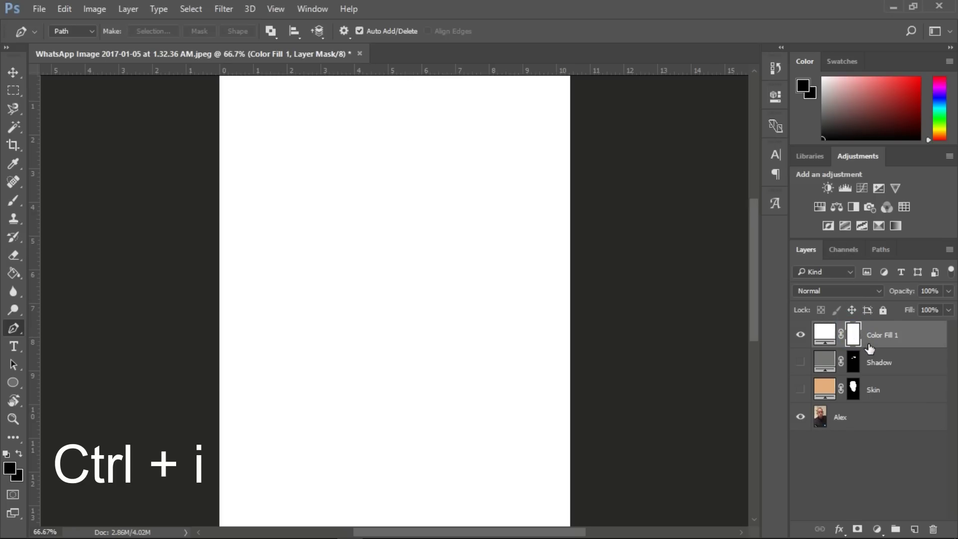
key("ctrl+i")
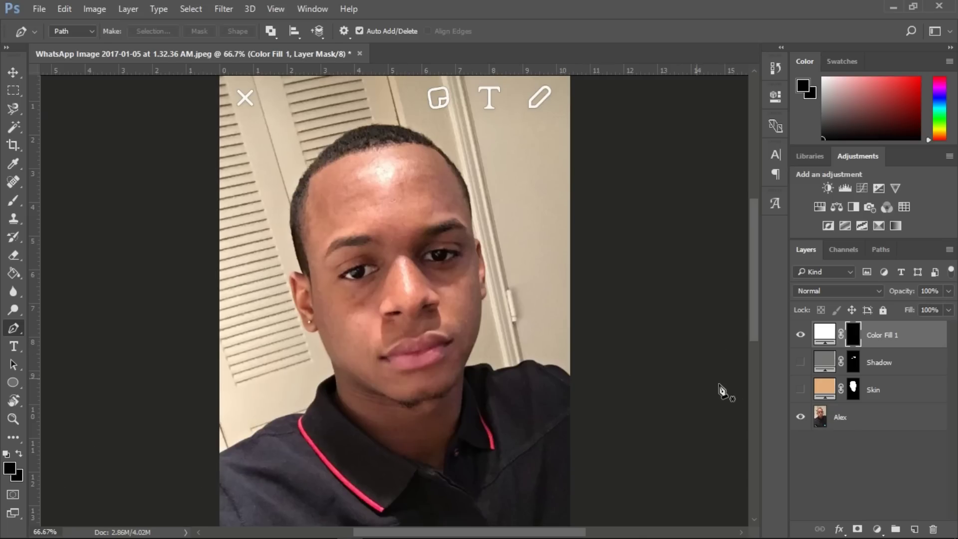
double_click(885, 334)
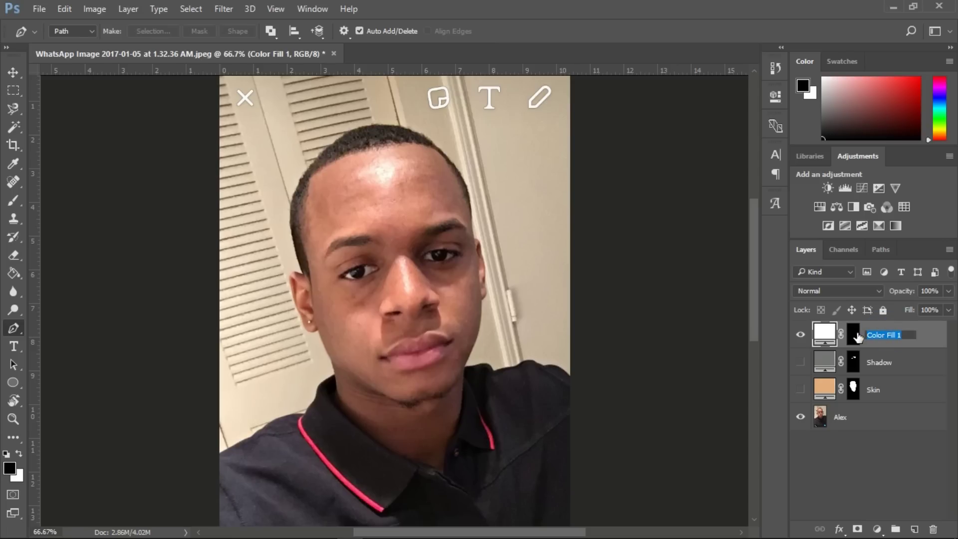
type("White")
key("Return")
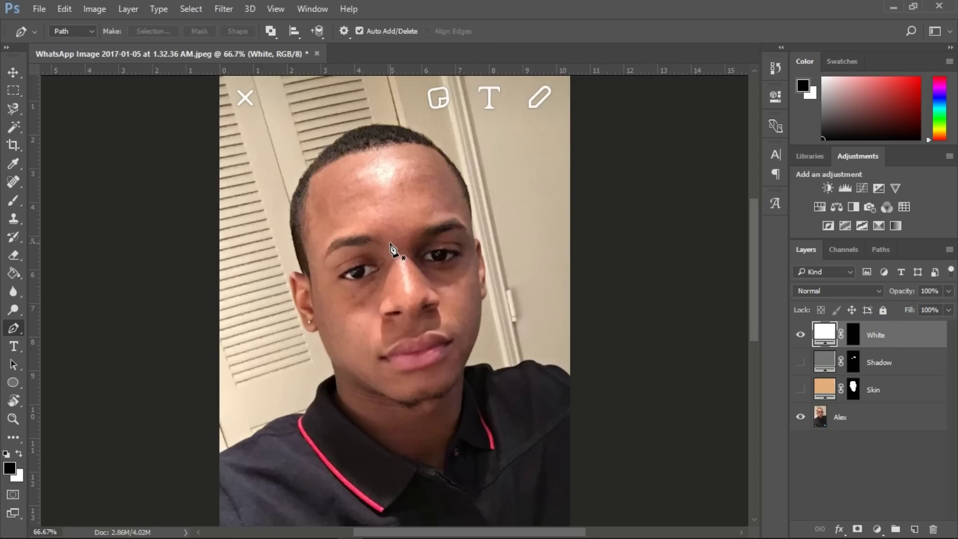
Trace the eye on the image's left side with the Pen tool and convert the closed path into a selection
scroll(394, 250, "up", 2)
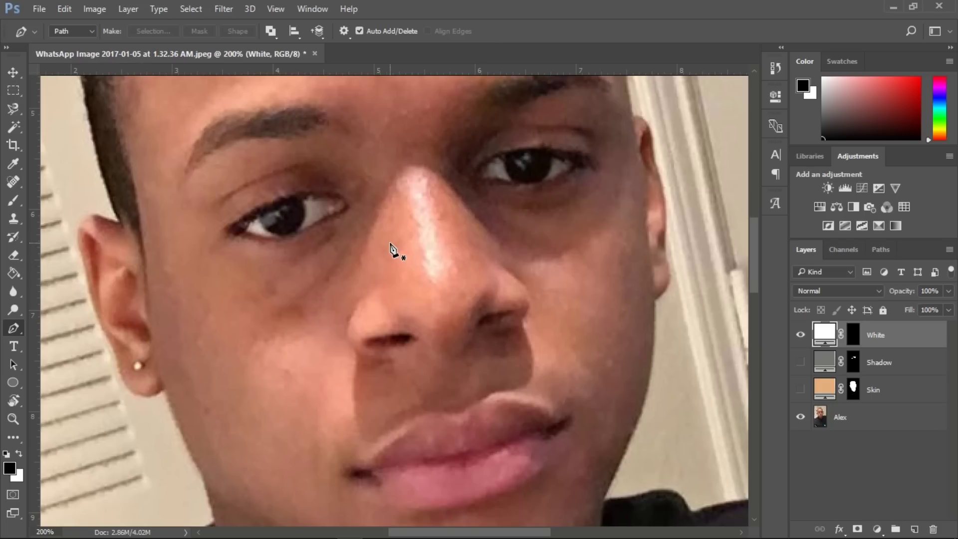
left_click(245, 230)
left_click(286, 236)
left_click(333, 212)
left_click_drag(285, 198, 261, 205)
left_click(240, 224)
left_click(237, 229)
left_click(245, 230)
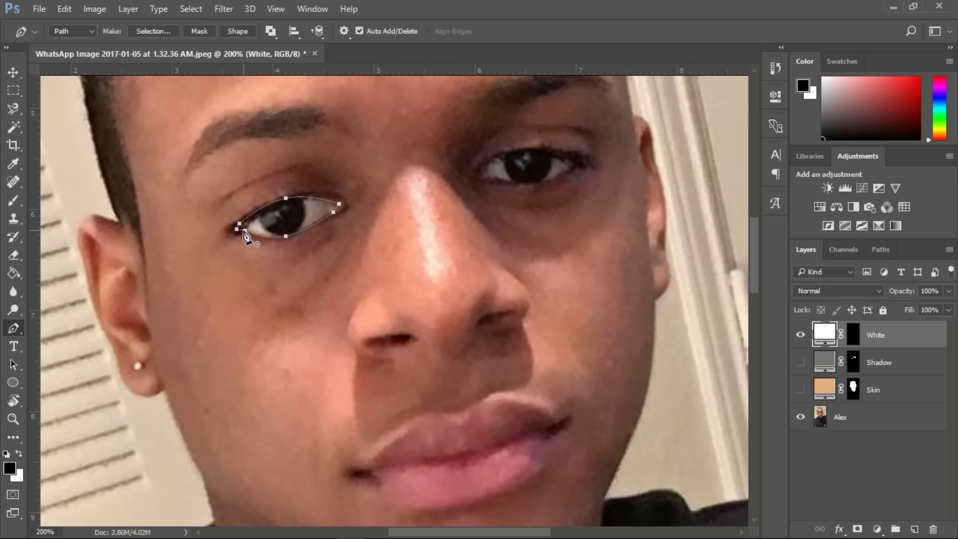
right_click(270, 235)
left_click(300, 242)
key("Return")
Invert the selected eye area on the White layer's mask so the eye becomes solid white, and deselect it
key("alt")
key("i")
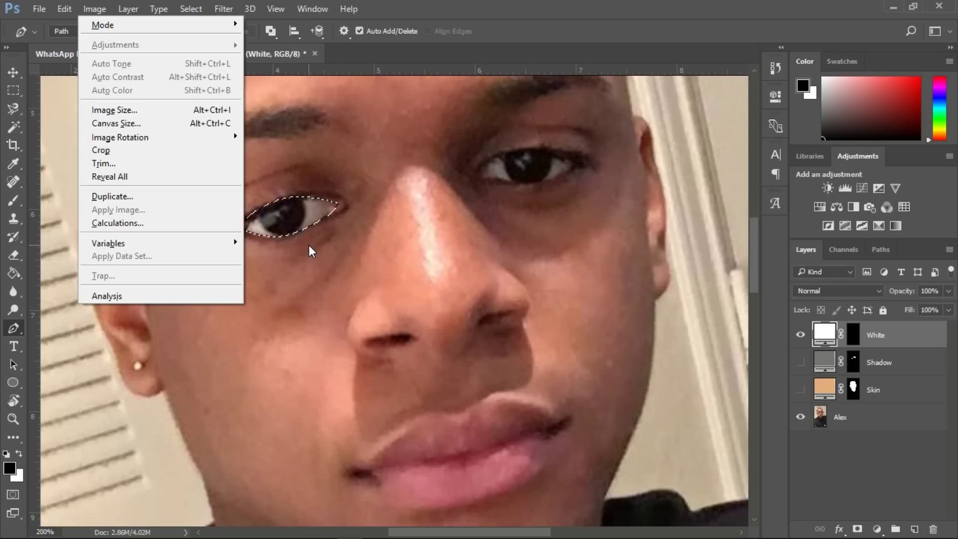
double_click(855, 338)
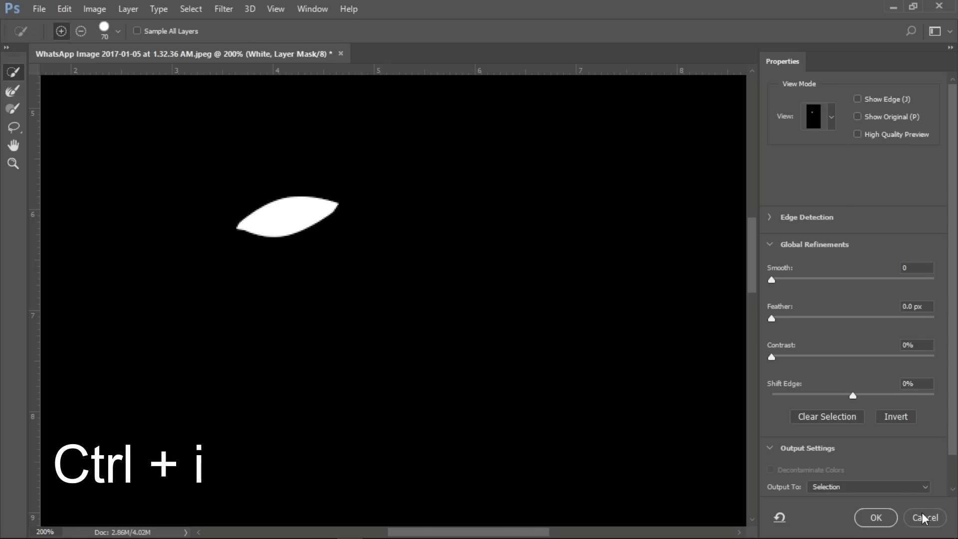
left_click(923, 515)
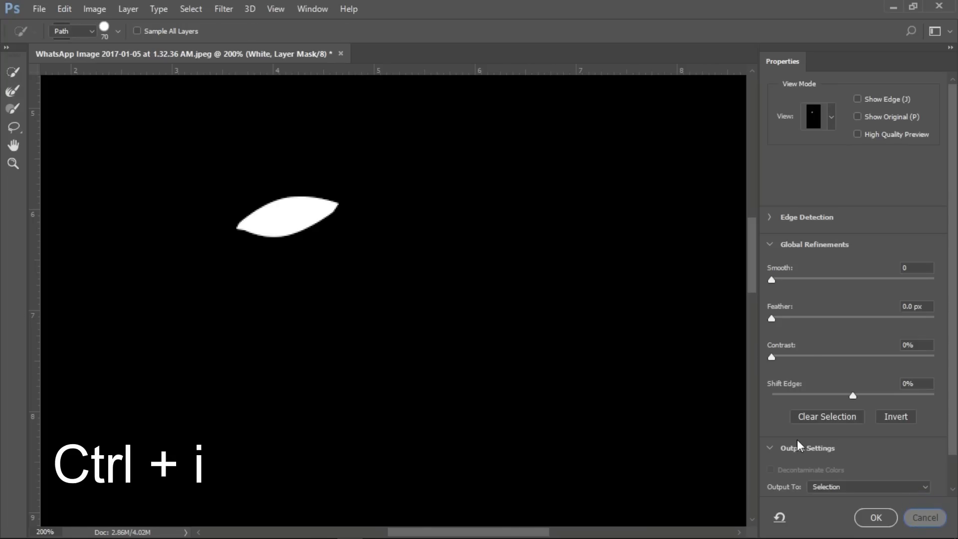
key("Return")
key("alt+i")
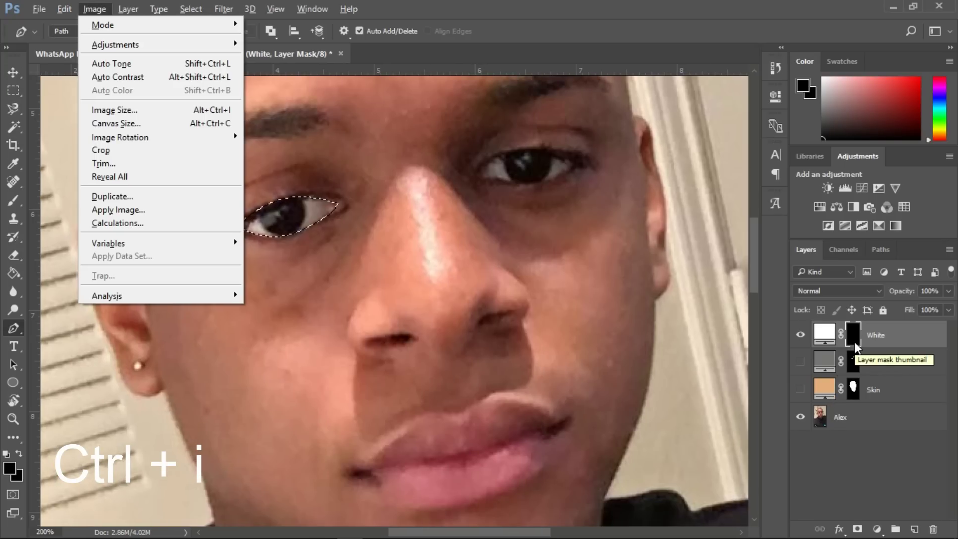
key("Escape")
key("ctrl+i")
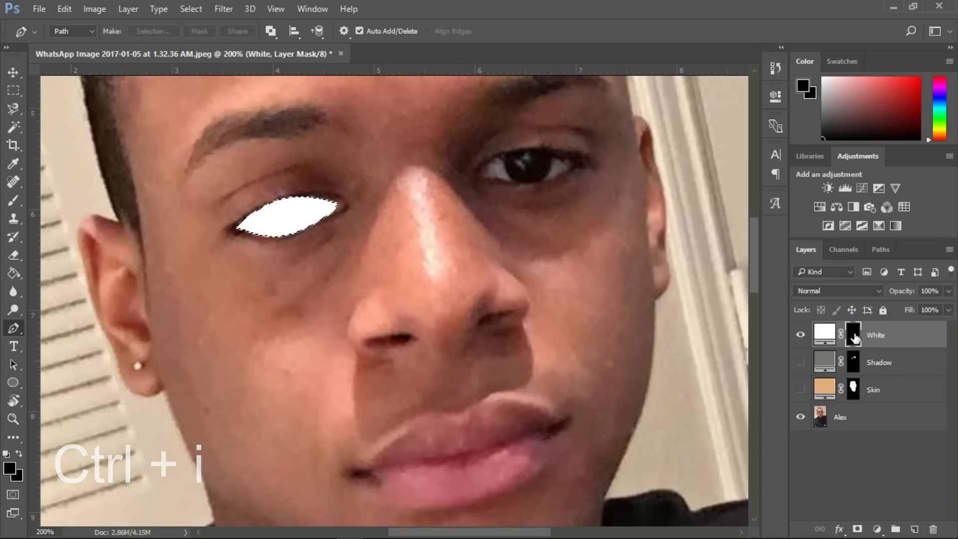
key("ctrl+d")
Trace the other eye, convert the path to a selection and invert that area on the White layer's mask
left_click(480, 176)
left_click(579, 166)
left_click_drag(529, 171, 533, 148)
left_click(485, 168)
left_click(480, 176)
right_click(499, 179)
left_click(546, 239)
key("Return")
key("ctrl+i")
key("ctrl+d")
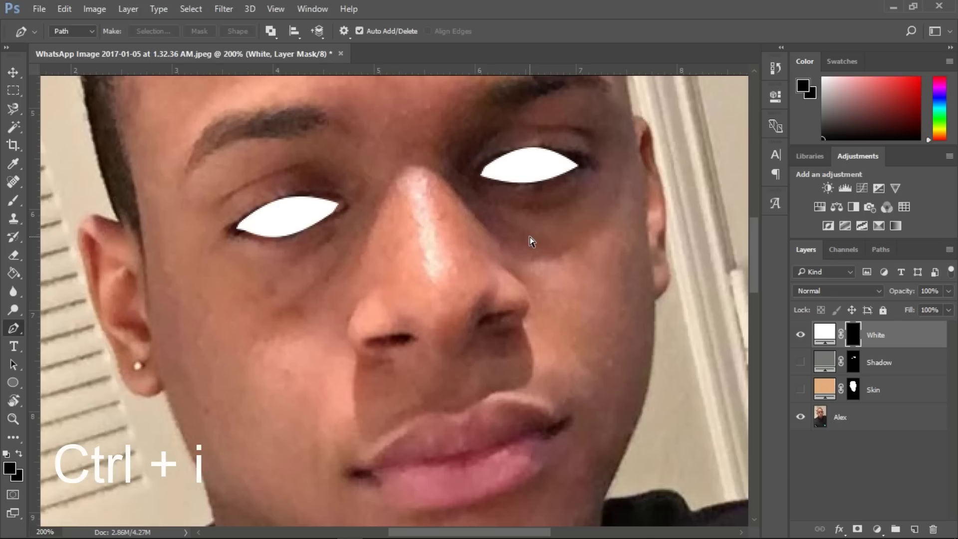
Show the Shadow and Skin layers briefly to check the white eyes against them, and hide both again
left_click(801, 362)
left_click(801, 390)
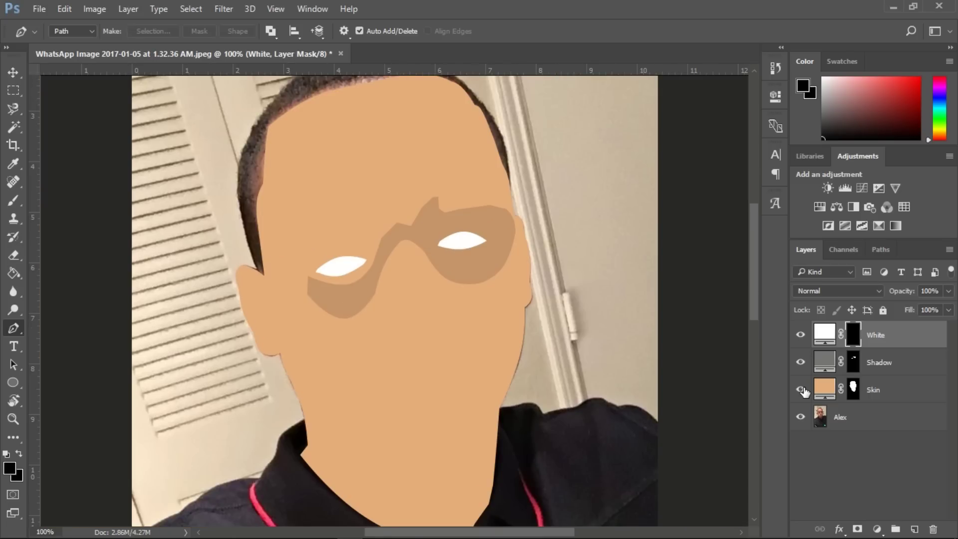
left_click(801, 389)
left_click(801, 362)
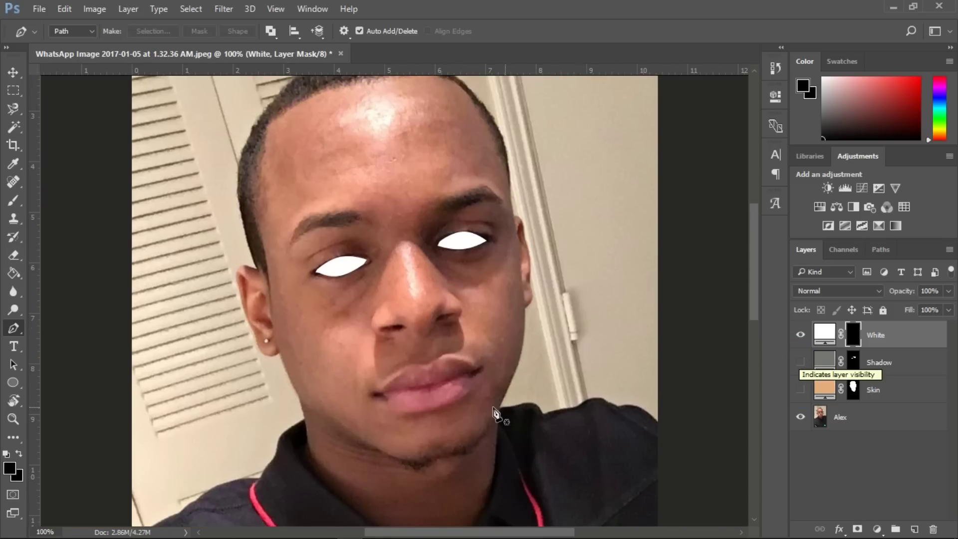
left_click_drag(756, 270, 740, 284)
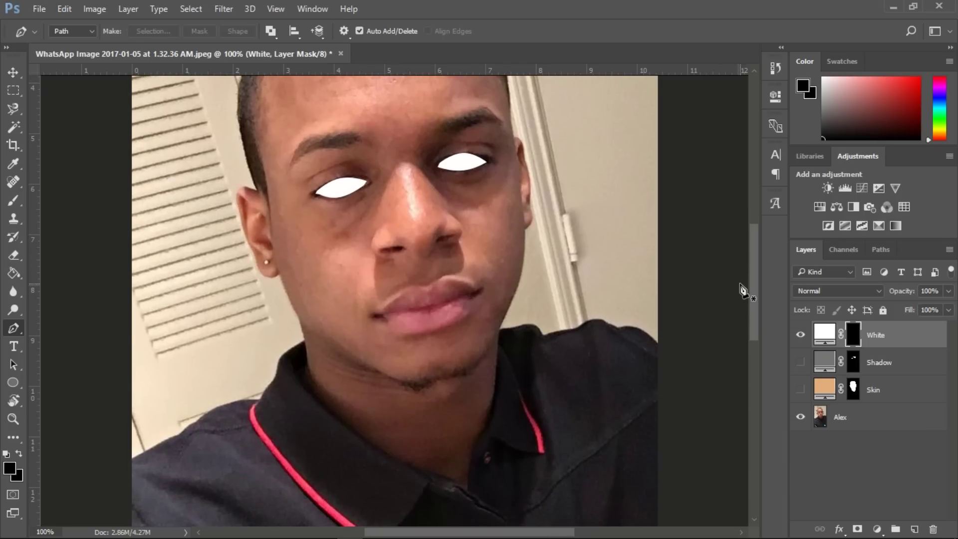
scroll(744, 290, "up", 2)
left_click(877, 529)
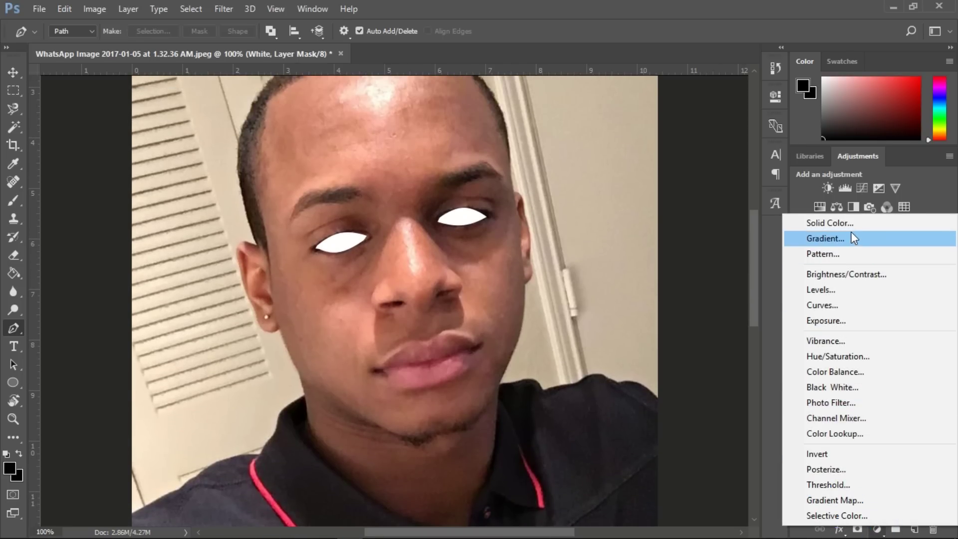
left_click(838, 223)
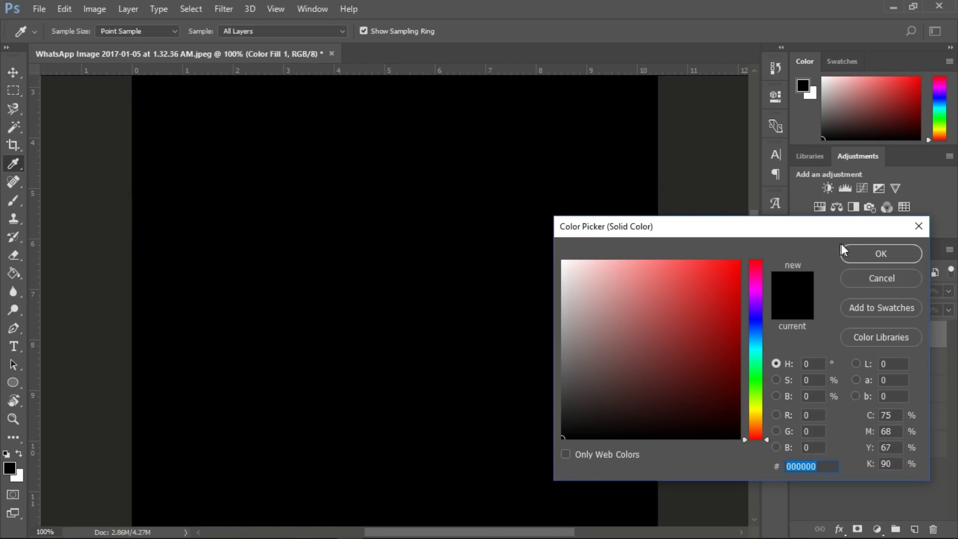
left_click(860, 253)
double_click(886, 336)
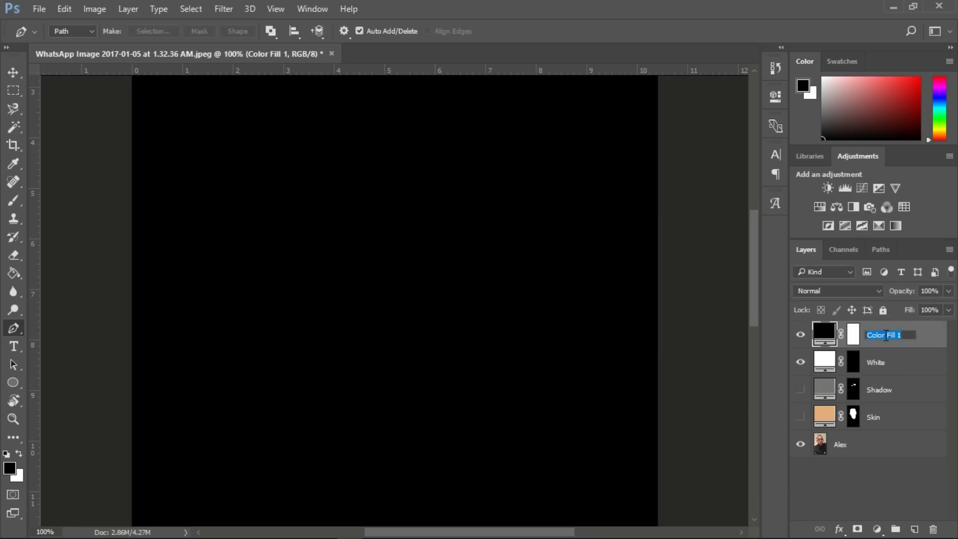
type("Black")
key("Return")
left_click(853, 336)
key("Delete")
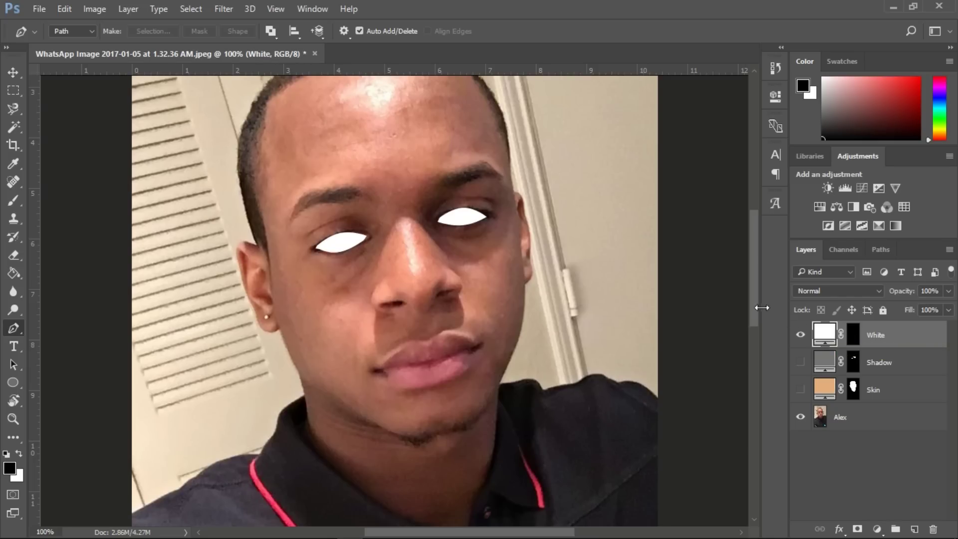
Trace the outer edge of the hair with the Pen tool, from one sideburn over the head to the opposite temple
left_click_drag(757, 302, 757, 276)
left_click(854, 339)
key("ctrl+plus")
left_click(120, 395)
left_click(93, 156)
left_click(105, 260)
left_click_drag(105, 260, 82, 257)
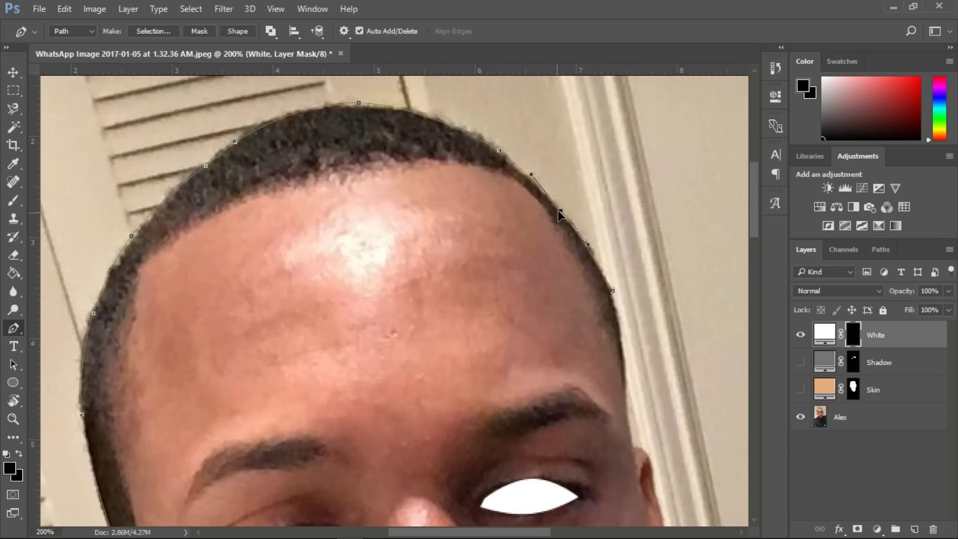
left_click_drag(559, 212, 563, 214)
scroll(643, 241, "down", 3)
left_click(625, 255)
left_click(622, 195)
Trace the inner hairline back across the forehead to close the hair path, and convert it into a selection
scroll(724, 200, "up", 4)
left_click(578, 310)
left_click_drag(601, 374, 605, 358)
left_click(556, 276)
left_click(338, 224)
left_click_drag(421, 225, 421, 208)
left_click(238, 256)
left_click_drag(288, 240, 288, 233)
left_click(138, 316)
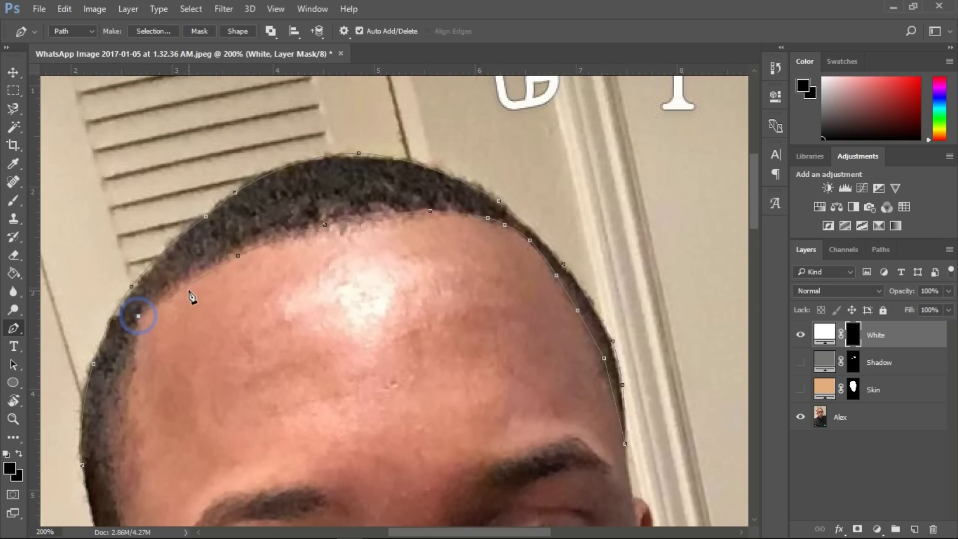
left_click_drag(188, 286, 189, 280)
scroll(282, 190, "down", 8)
left_click(119, 258)
left_click_drag(128, 199, 132, 198)
left_click(127, 372)
left_click_drag(124, 311, 115, 311)
scroll(122, 319, "down", 7)
left_click(150, 359)
left_click_drag(137, 275, 140, 274)
left_click(139, 295)
key("ctrl+Return")
key("ctrl+minus")
key("ctrl+BackSpace")
double_click(824, 333)
left_click(563, 438)
left_click(882, 254)
key("ctrl+alt+z")
key("ctrl+alt+z")
Add a black solid colour fill layer masked by the hair selection and rename it Black
left_click(878, 529)
left_click(853, 225)
left_click(855, 256)
double_click(878, 335)
type("Black")
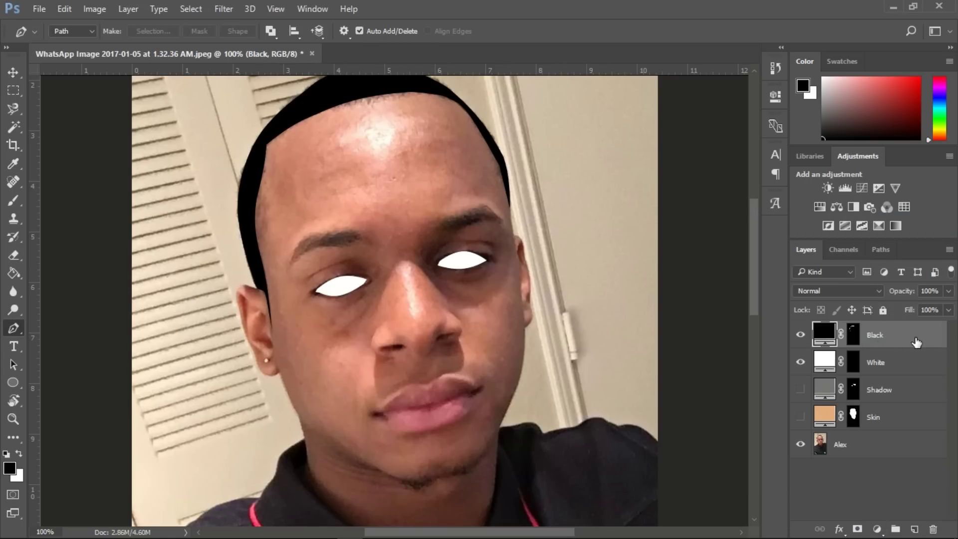
Trace the eyebrow on the image's left side with the Pen tool and convert the closed path into a selection
left_click_drag(752, 295, 744, 378)
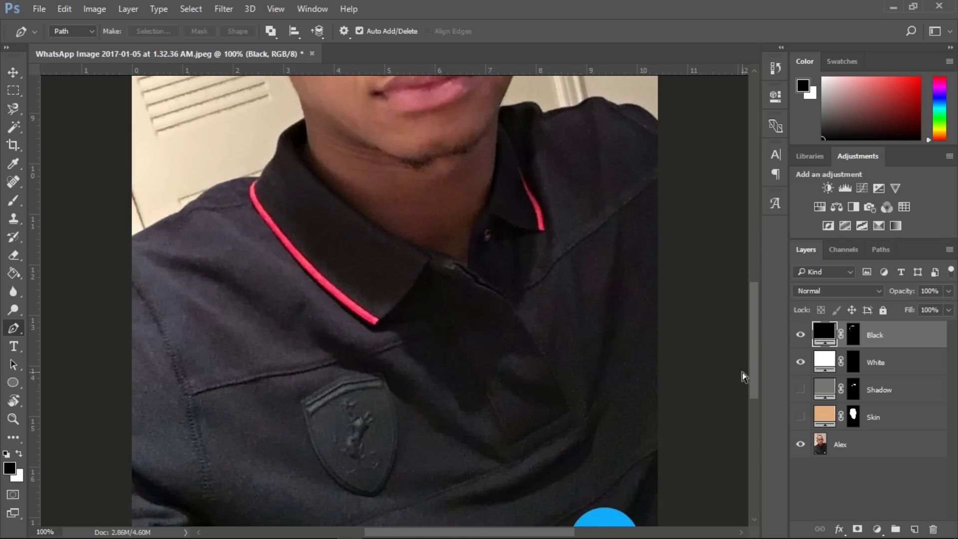
key("ctrl+minus")
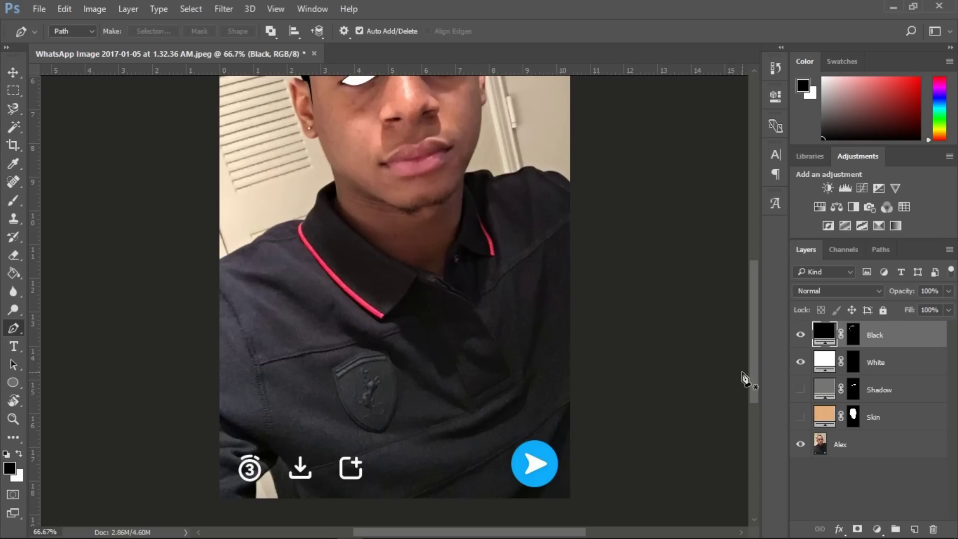
left_click_drag(752, 381, 753, 316)
key("ctrl+plus")
key("ctrl+plus")
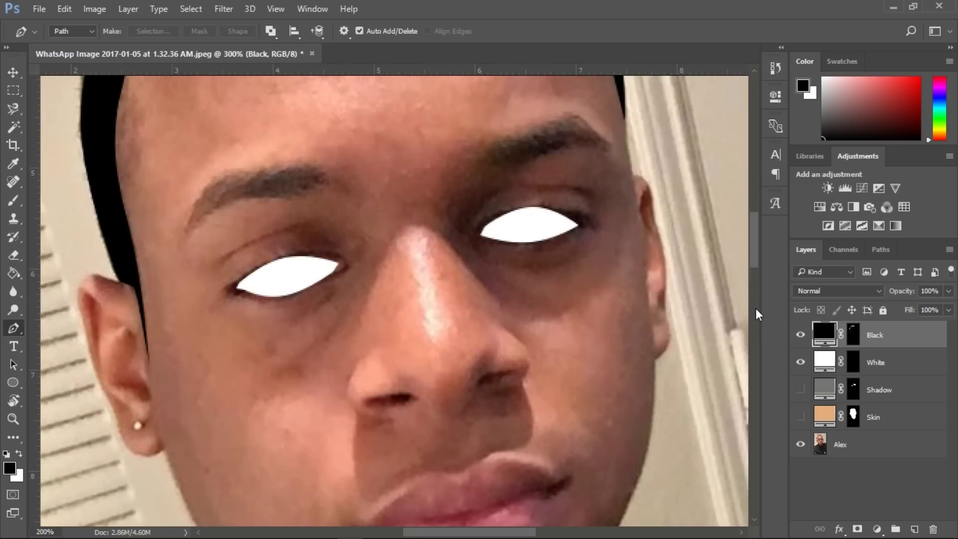
left_click(188, 237)
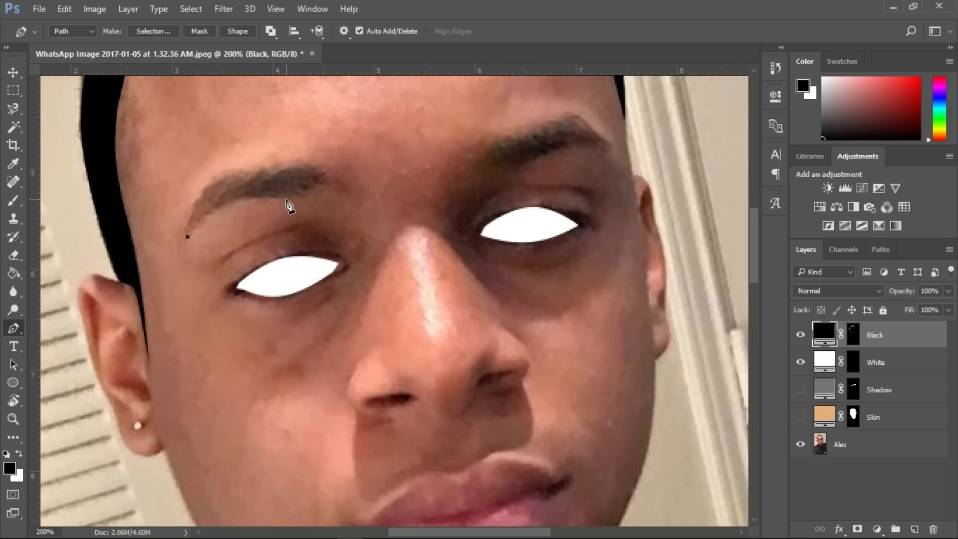
left_click_drag(241, 219, 240, 199)
left_click(308, 164)
left_click(314, 192)
left_click(258, 198)
left_click_drag(236, 210, 308, 176)
left_click(318, 188)
left_click(297, 168)
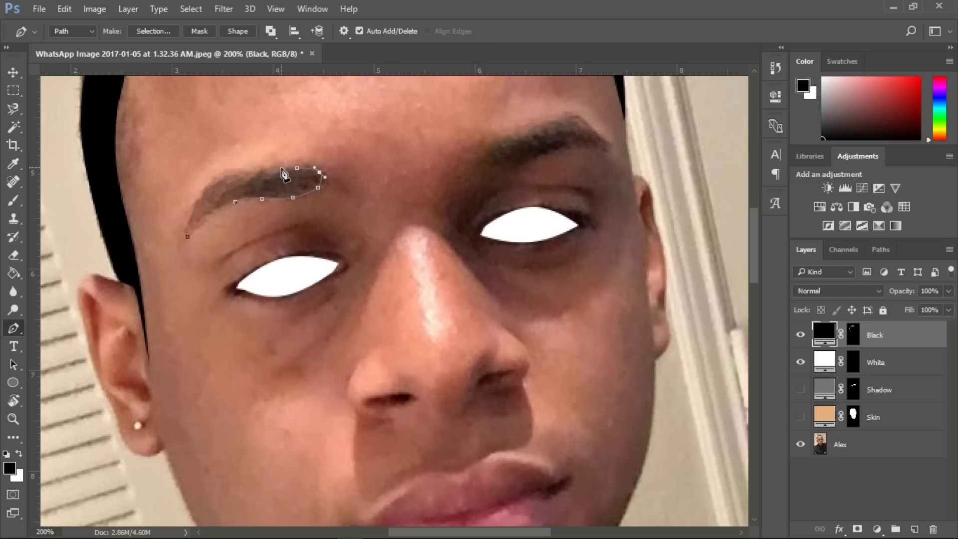
left_click_drag(205, 202, 253, 170)
right_click(240, 192)
left_click(289, 250)
key("Return")
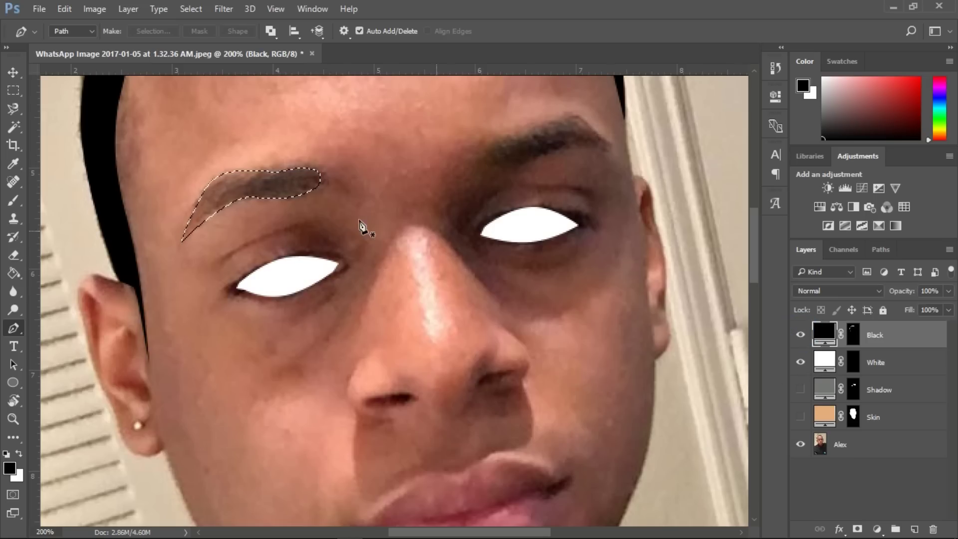
Invert the selected eyebrow area on the Black layer's mask so the eyebrow becomes solid black, and deselect it
left_click(94, 9)
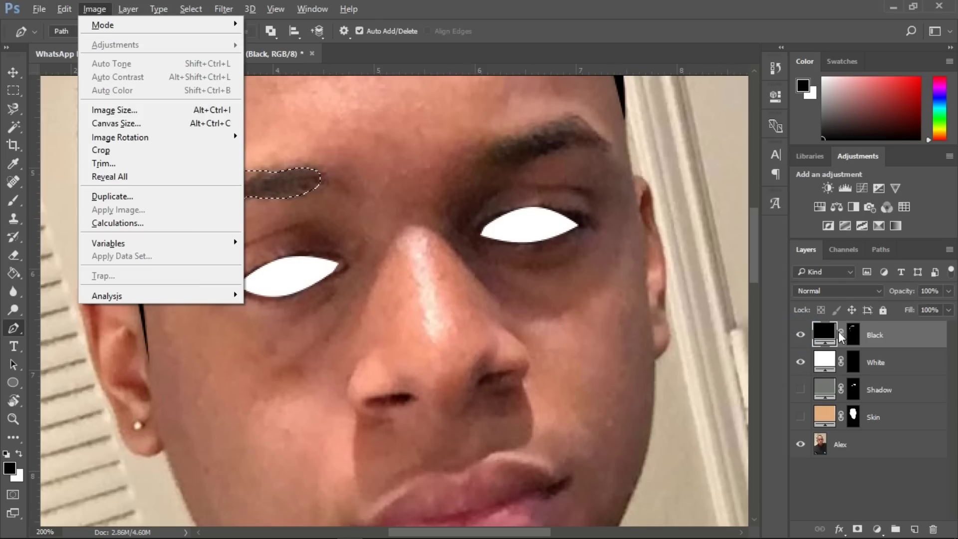
left_click(853, 334)
key("ctrl+i")
key("ctrl+d")
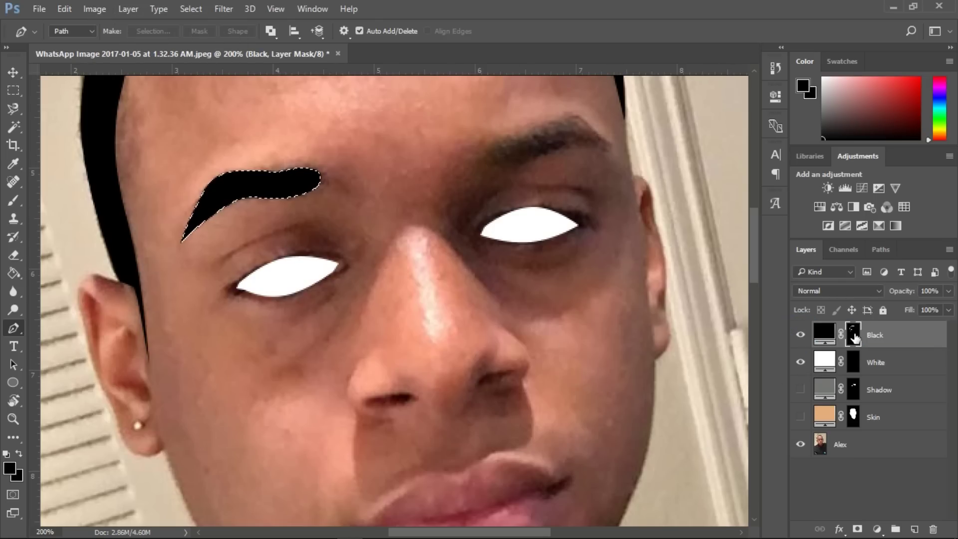
Trace the other eyebrow, convert the path to a selection and fill that area on the Black layer's mask to reveal solid black
left_click(488, 150)
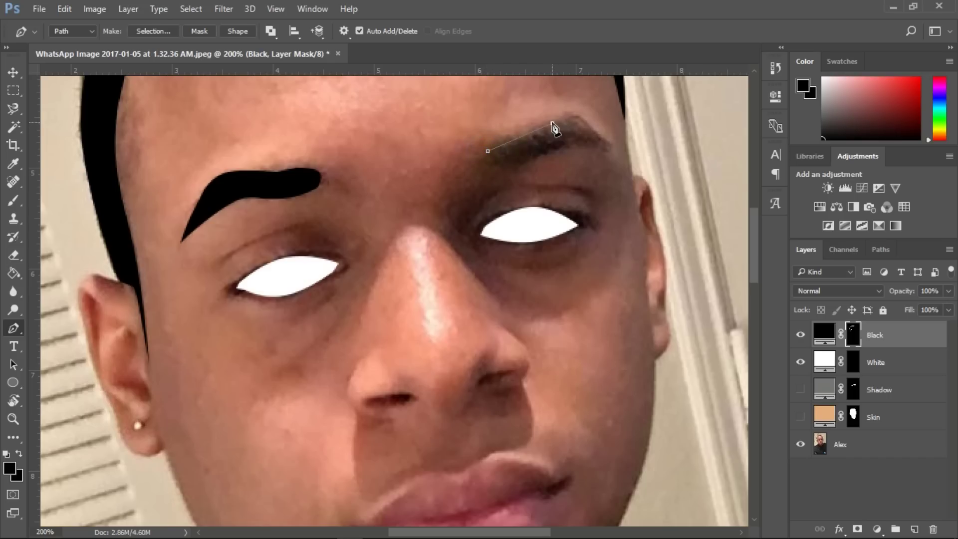
left_click_drag(521, 132, 571, 145)
left_click(592, 127)
left_click(516, 166)
left_click(487, 152)
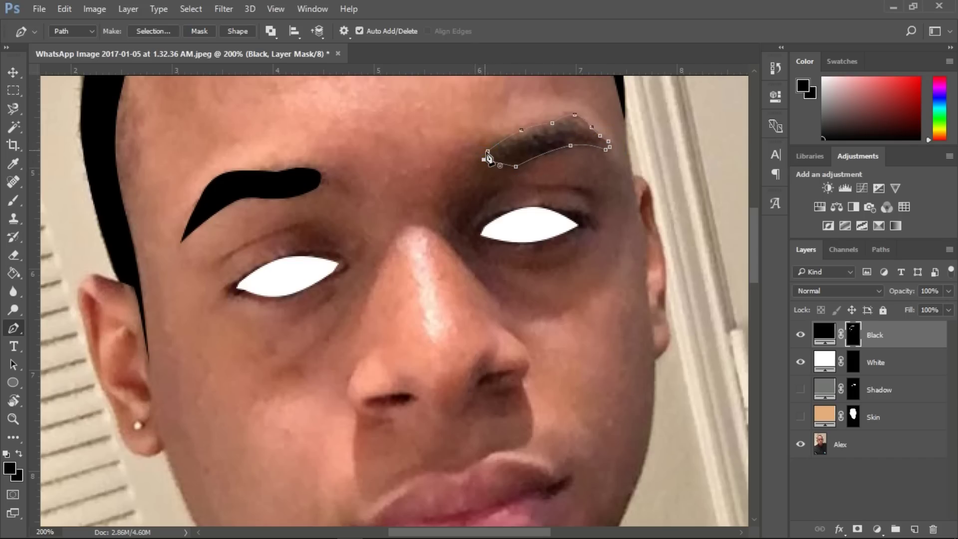
left_click(496, 165)
right_click(524, 155)
left_click(546, 214)
key("Return")
key("ctrl+BackSpace")
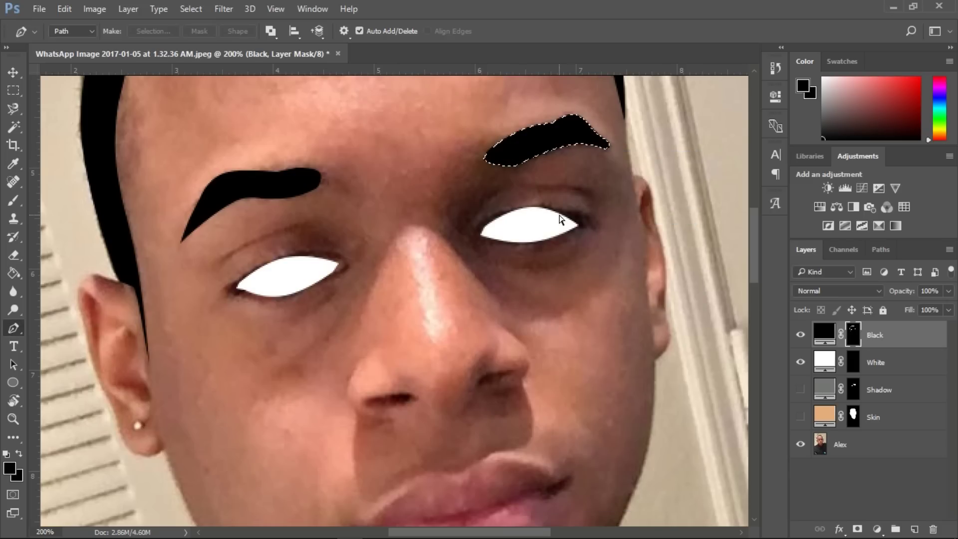
Show the Shadow and Skin layers again beneath the black and white details
key("ctrl+minus")
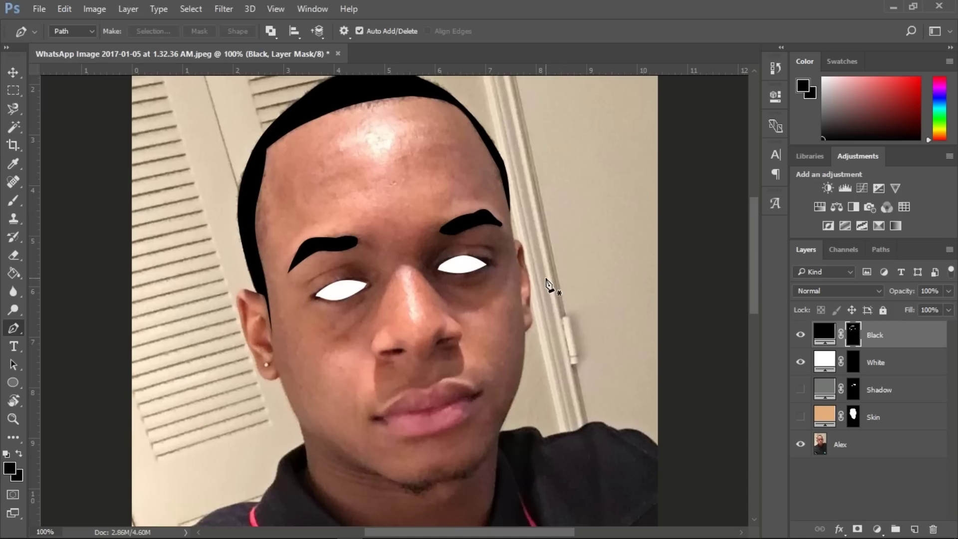
left_click(800, 389)
left_click(800, 416)
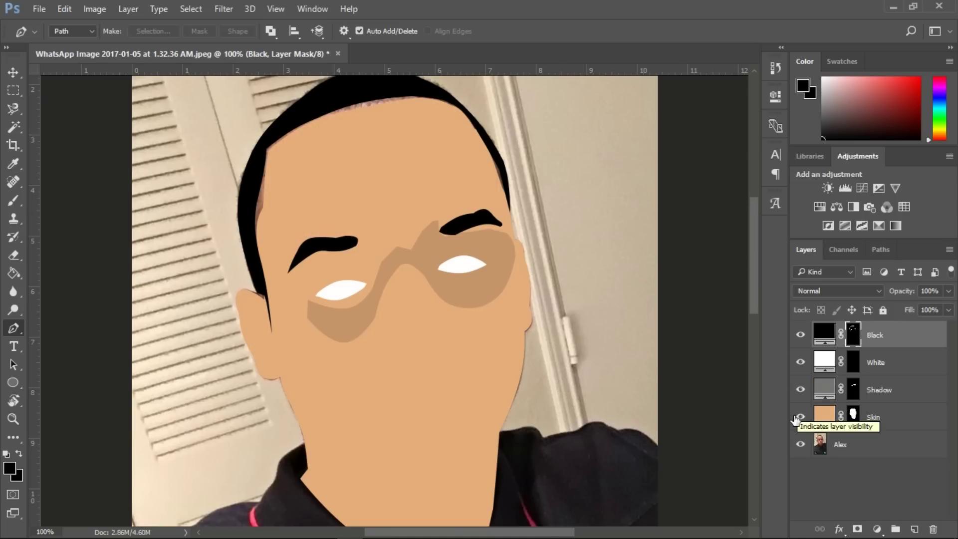
Trace the forehead-side edge of the uncovered gap below the hairline with the Pen tool
key("ctrl+plus")
scroll(121, 395, "up", 4)
left_click(117, 390)
left_click(133, 325)
left_click_drag(127, 345, 121, 346)
scroll(139, 218, "up", 1)
left_click(142, 235)
left_click(503, 138)
left_click_drag(361, 174, 353, 141)
left_click(107, 426)
key("ctrl+z")
left_click(517, 142)
left_click(530, 149)
Close the hairline-gap path through the black hair area and convert it into a selection
scroll(530, 149, "up", 1)
left_click(411, 121)
left_click(182, 201)
left_click(128, 235)
left_click(101, 369)
left_click(117, 435)
right_click(120, 362)
left_click(239, 69)
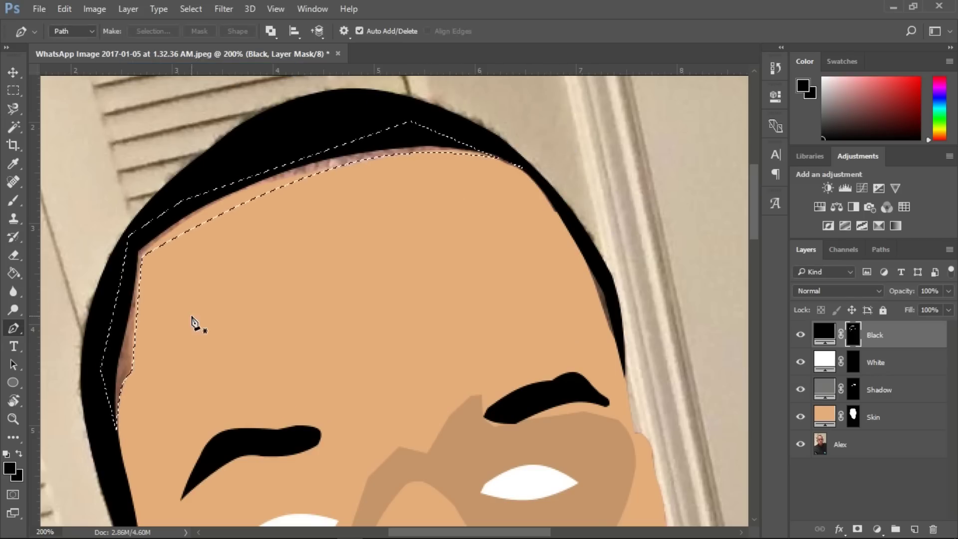
key("b")
left_click(133, 366)
left_click_drag(133, 366, 148, 274)
key("ctrl+z")
key("ctrl+d")
left_click(878, 530)
left_click(896, 228)
left_click(883, 278)
key("ctrl+z")
Add a black solid-colour fill layer masked to the hairline gap and name it Hair Replacement
left_click(877, 529)
left_click(896, 227)
left_click(871, 257)
double_click(886, 332)
type("H")
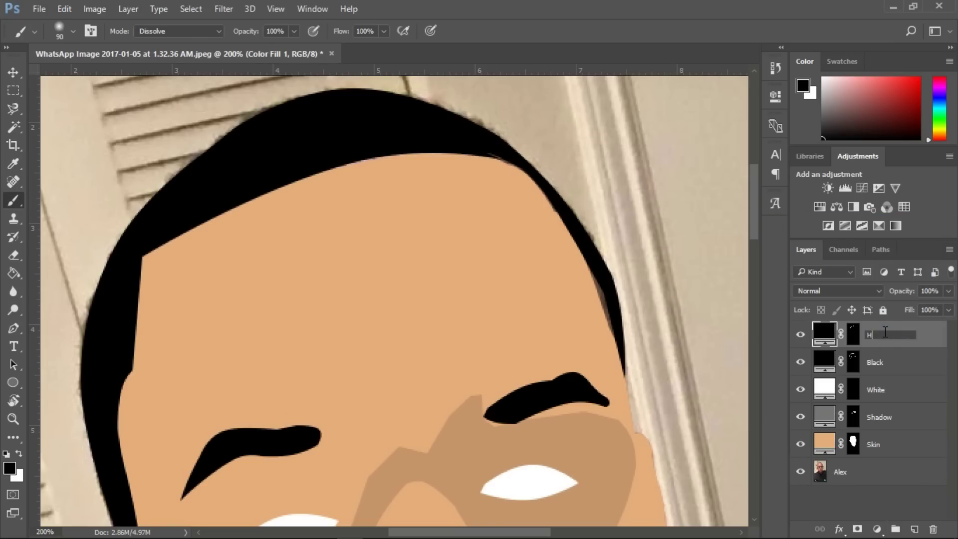
type("air Replacement")
key("Return")
Hide the Skin, Shadow and White layers to expose the photo's eyes, and target the Black layer's mask
key("ctrl+minus")
key("ctrl+minus")
left_click_drag(758, 243, 751, 277)
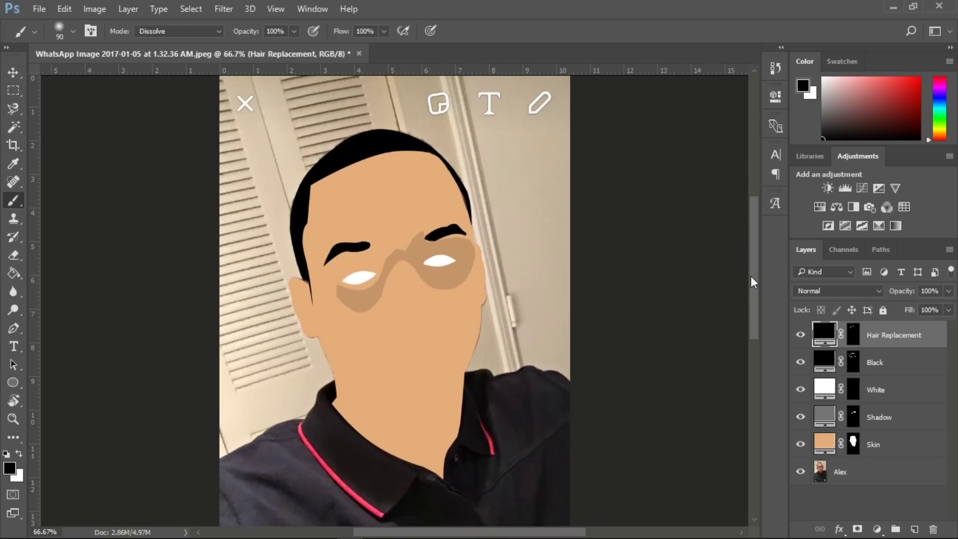
mouse_move(757, 268)
left_mouse_down()
mouse_move(756, 298)
mouse_move(754, 259)
left_mouse_up()
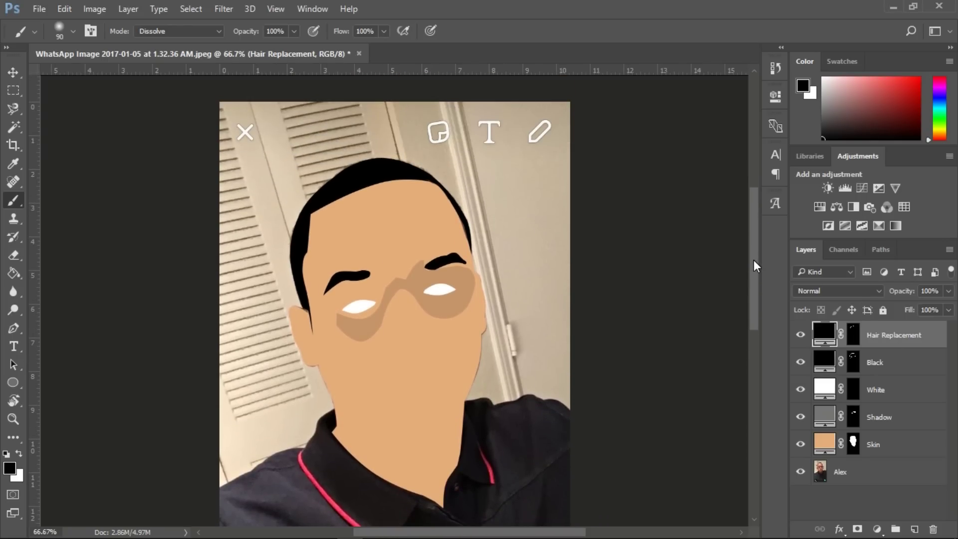
key("ctrl+plus")
key("ctrl+plus")
left_click_drag(800, 444, 802, 390)
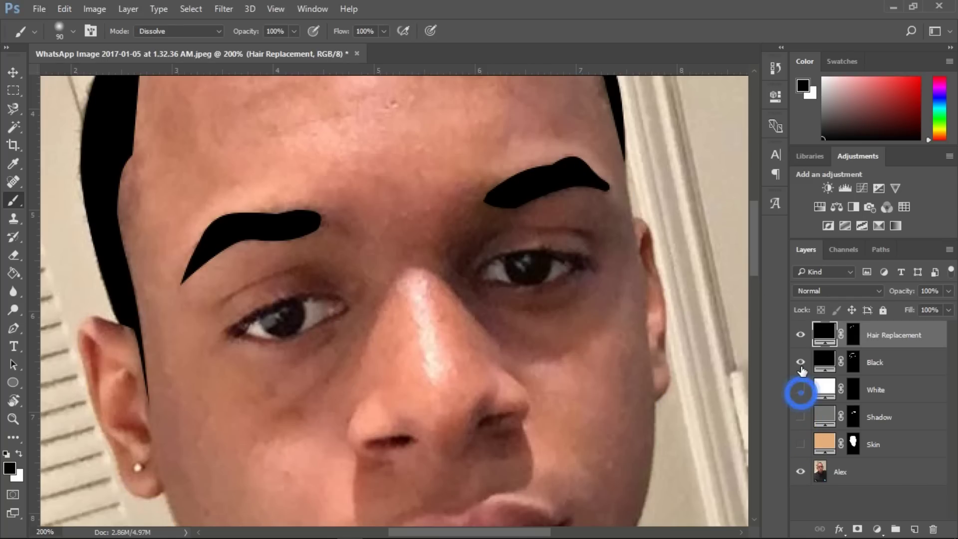
left_click(852, 362)
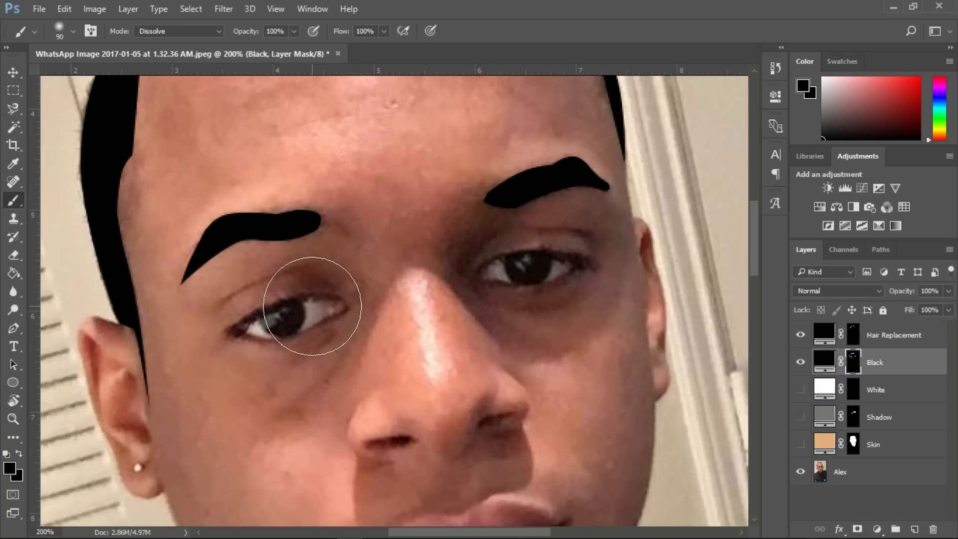
Show the White layer, lower its opacity to 34% to reveal the irises, and clear the stray path point
key("p")
left_click(259, 318)
left_click(801, 390)
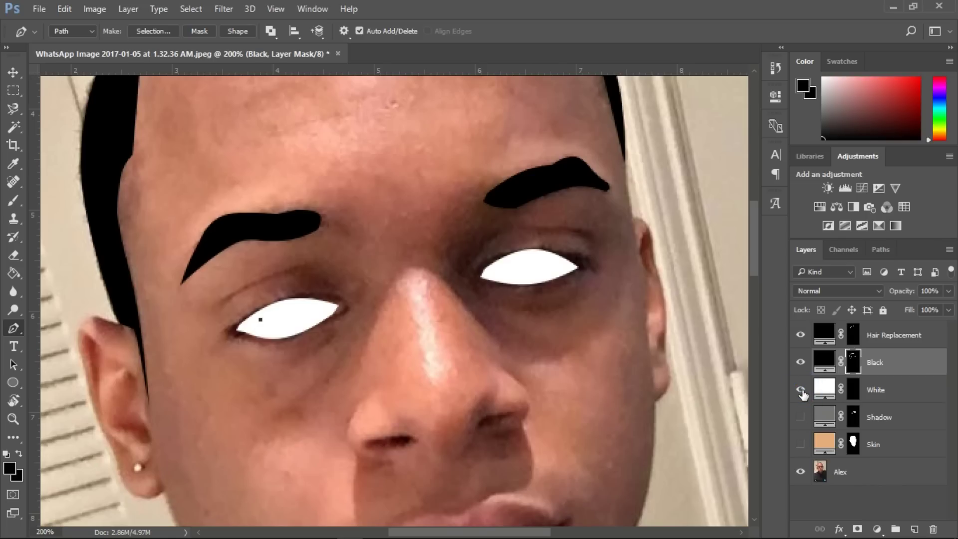
left_click(853, 389)
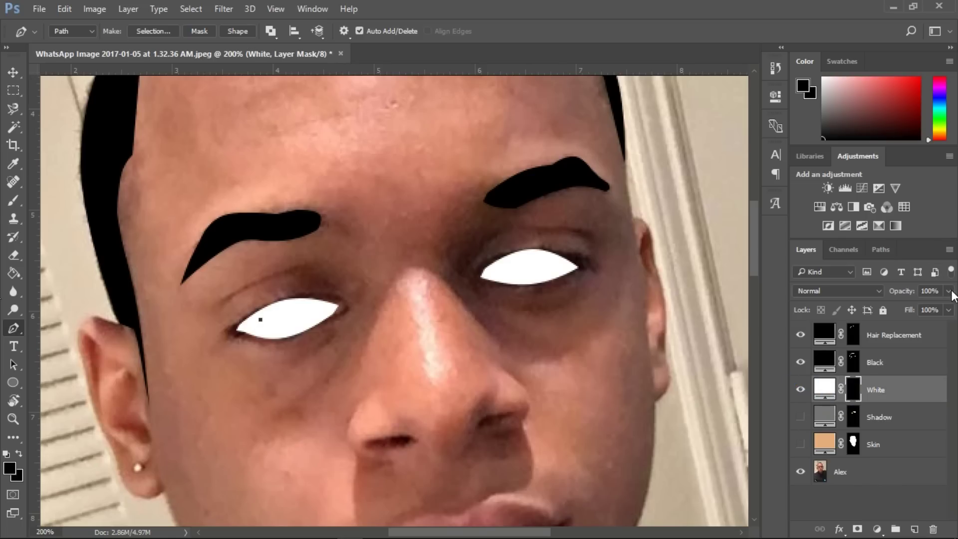
left_click_drag(905, 307, 905, 307)
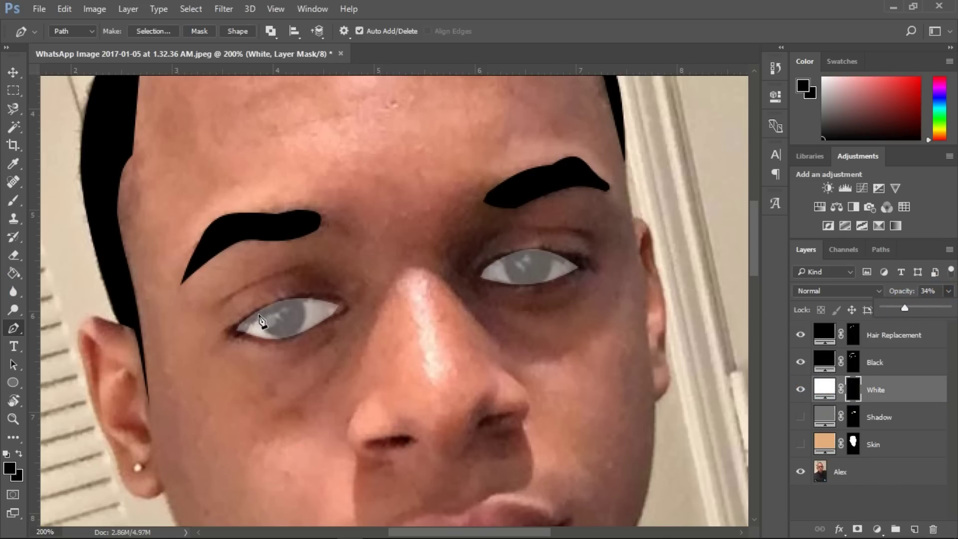
key("ctrl+z")
key("ctrl+z")
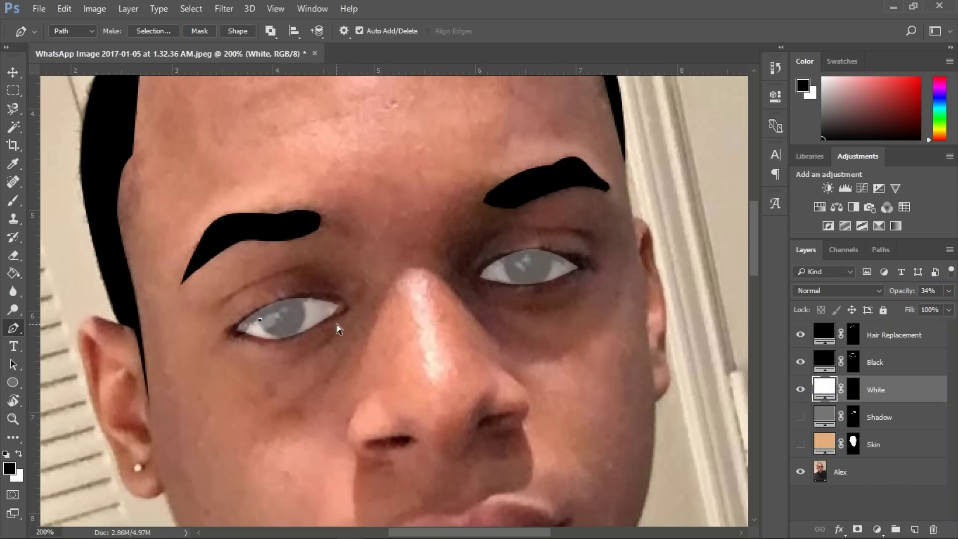
right_click(260, 319)
left_click(344, 247)
key("Return")
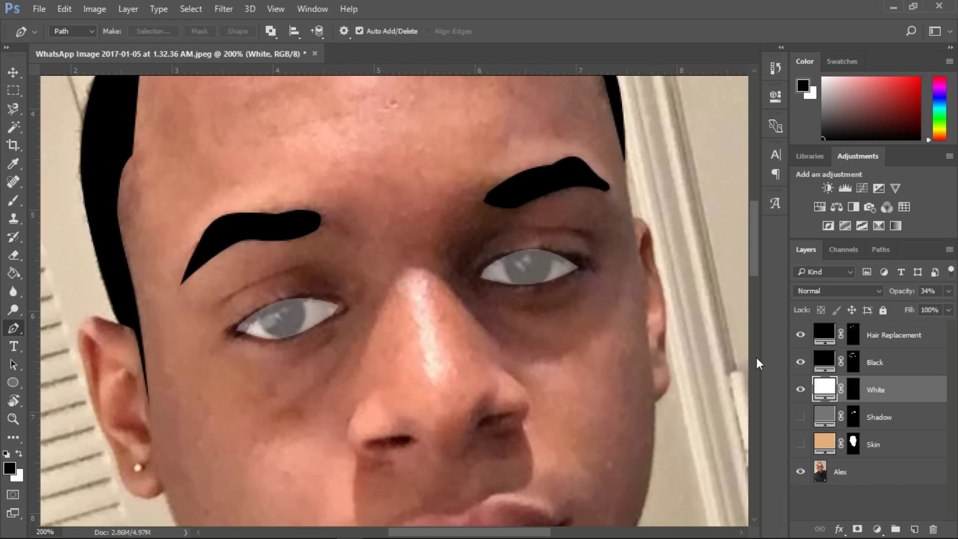
Trace the iris on the image's left side, convert the path to a selection and fill it on the Black layer's mask
left_click(828, 363)
left_click(854, 363)
left_click(257, 313)
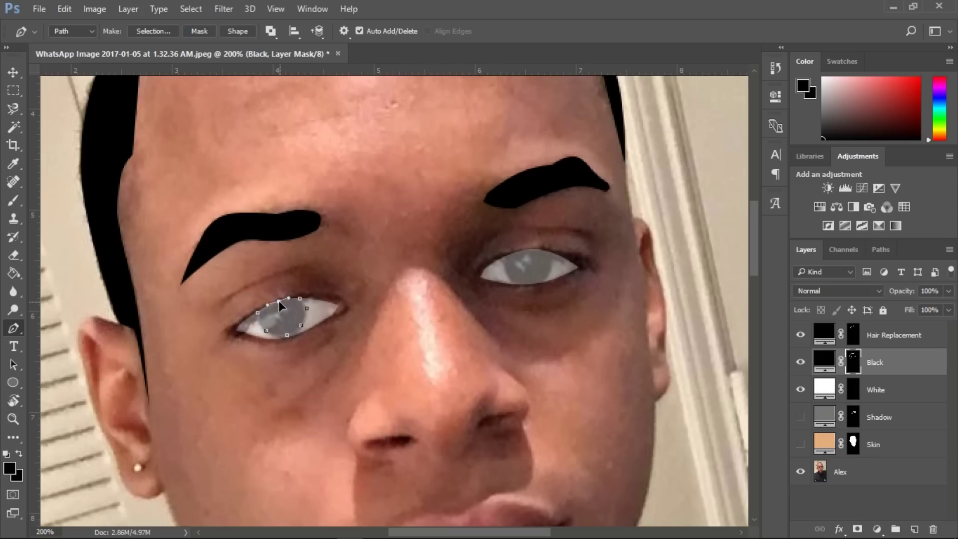
right_click(297, 326)
left_click(353, 246)
key("Return")
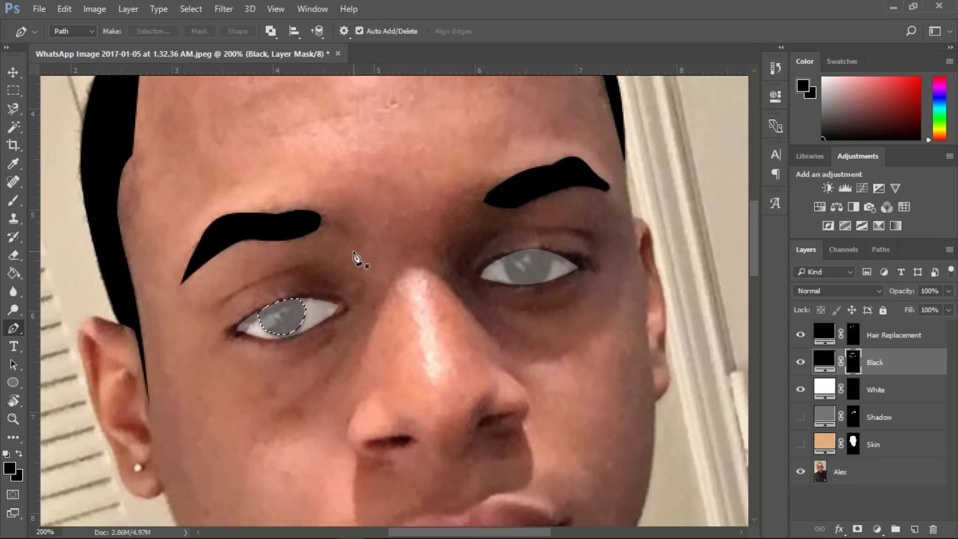
key("ctrl+BackSpace")
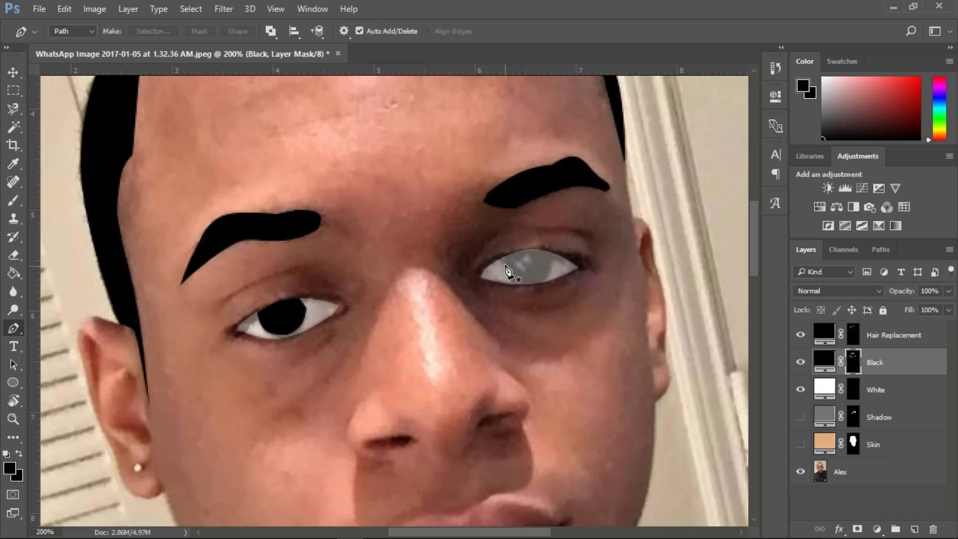
Trace the iris on the image's right side, convert it to a selection and reveal it as solid black on the Black mask
left_click(503, 258)
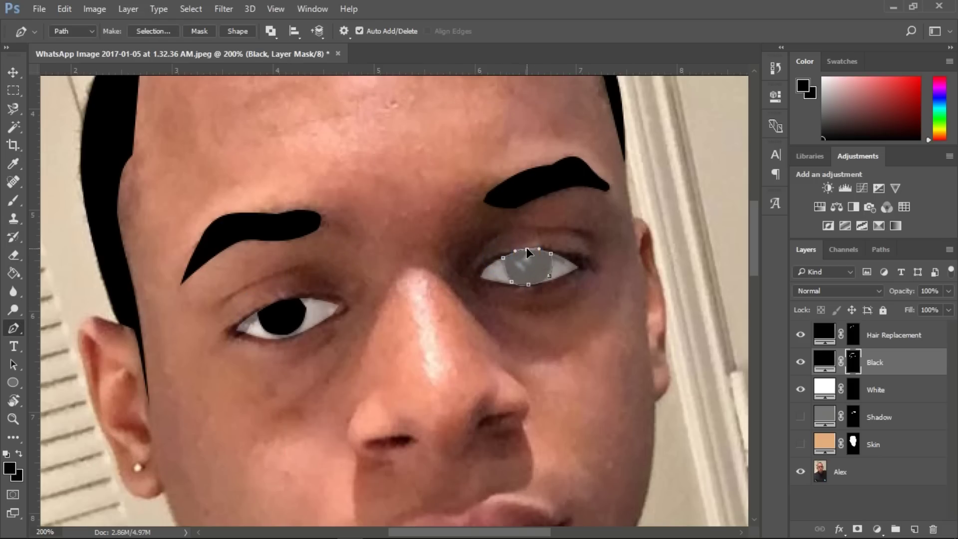
right_click(528, 264)
left_click(581, 246)
key("Return")
key("Return")
Show the Shadow layer and add a traced eyelid shadow to its mask above the eye on the image's left side
left_click(800, 418)
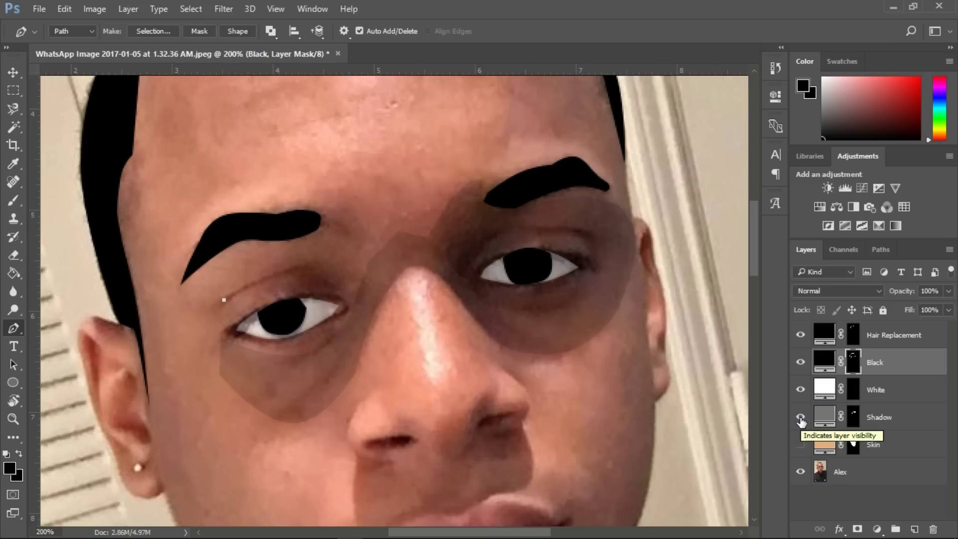
left_click(880, 417)
left_click(263, 278)
left_click(311, 263)
left_click(349, 270)
left_click(282, 278)
left_click(225, 300)
right_click(330, 276)
left_click(390, 248)
Trace the shadow between the nose and the upper lip as a closed path with the Pen tool
scroll(390, 254, "down", 3)
left_click(357, 316)
left_click(410, 381)
left_click_drag(384, 349, 363, 398)
left_click_drag(434, 370, 459, 376)
left_click_drag(532, 332, 536, 330)
left_click(525, 288)
left_click(492, 291)
left_click(481, 298)
left_click(471, 308)
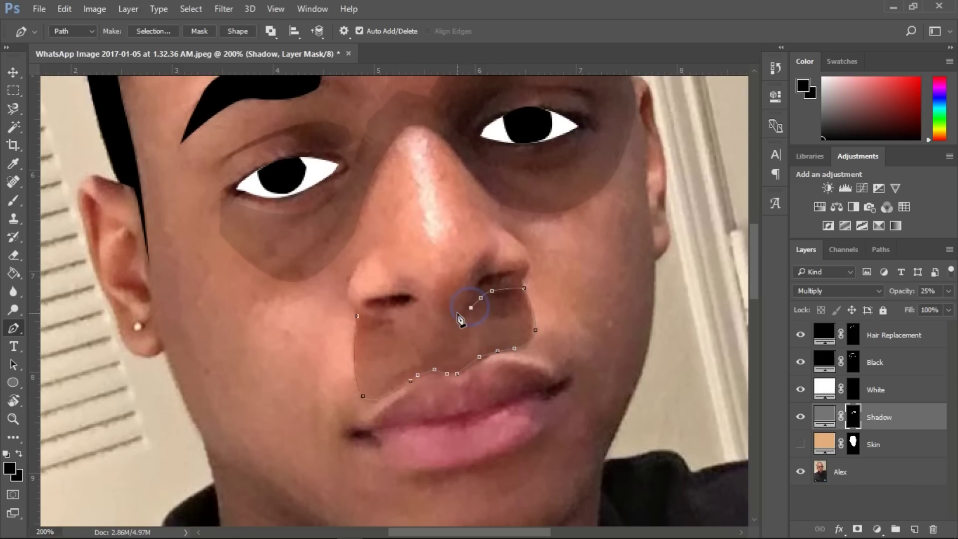
left_click(358, 316)
Select the traced upper-lip area, invert it on the Shadow layer's mask, deselect, and show the Skin layer again
right_click(425, 342)
left_click(517, 249)
key("Return")
key("ctrl+i")
key("ctrl+d")
left_click(801, 444)
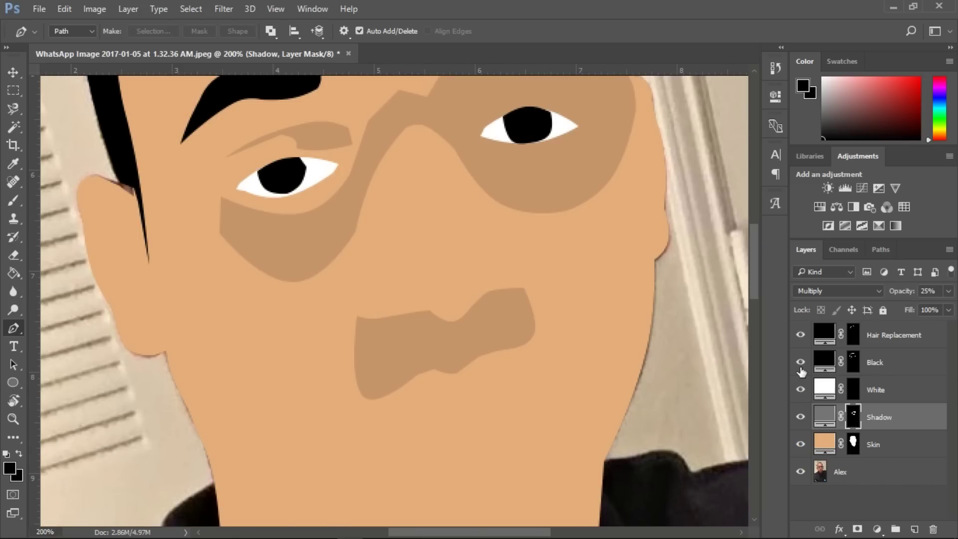
On the Black layer's mask, start a Pen path along the shirt's bottom edge, going around the light gap beside the sleeve
key("ctrl+minus")
left_click(814, 367)
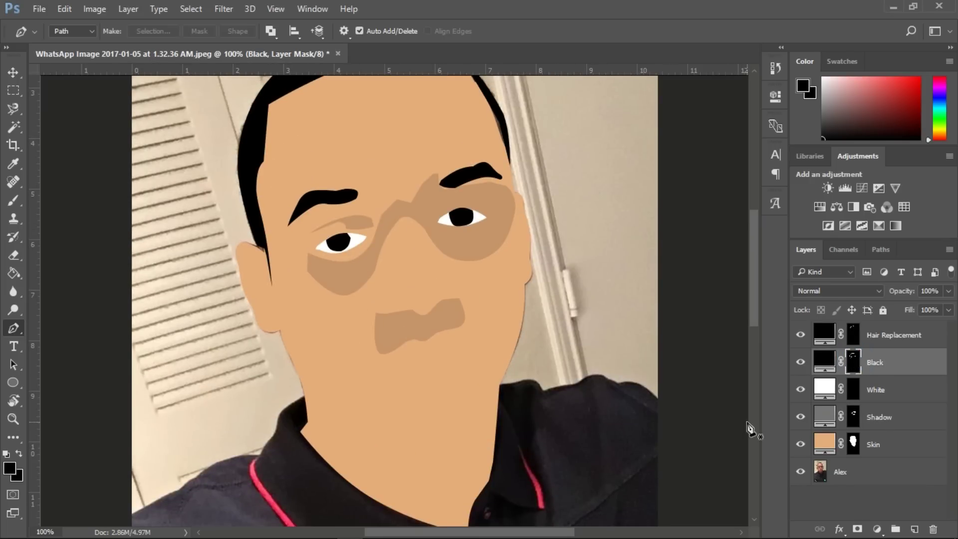
scroll(752, 352, "down", 10)
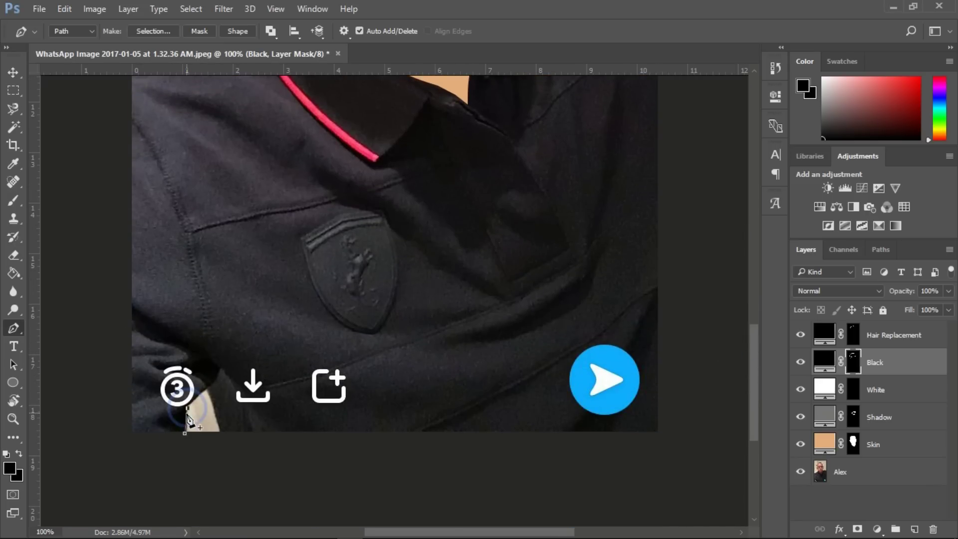
left_click(207, 390)
left_click(220, 432)
left_click(674, 458)
left_click(691, 404)
Continue the shirt path along the shoulder on the image's right side up to the collar
scroll(694, 399, "up", 8)
left_click(677, 293)
left_click(657, 327)
left_click(619, 311)
left_click(578, 310)
left_click_drag(641, 320, 597, 302)
left_click(543, 320)
left_click(501, 310)
left_click_drag(510, 309, 510, 311)
Continue the shirt path down the neck edge of the collar on the image's right side to the neckline's lowest point
key("ctrl+equal")
left_click_drag(446, 532, 505, 532)
left_click_drag(754, 285, 754, 311)
left_click(328, 362)
left_click(349, 183)
left_click(342, 294)
left_click(286, 486)
left_click_drag(307, 423, 294, 417)
left_click_drag(457, 532, 412, 532)
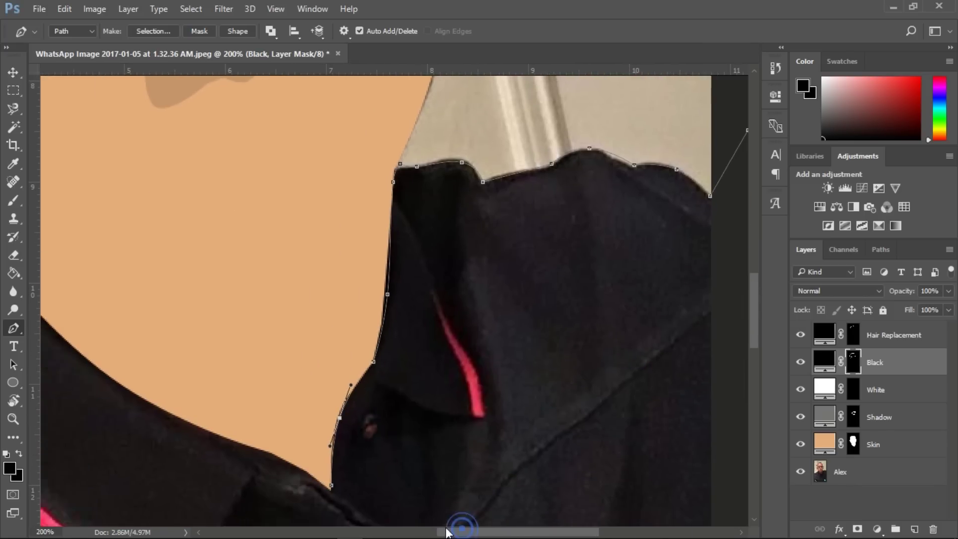
Continue the shirt path from the neckline's lowest point up the neck edge of the collar on the image's left side
left_click(479, 490)
left_click(156, 280)
left_click_drag(282, 362, 268, 385)
left_click_drag(410, 464, 416, 453)
left_click(143, 263)
left_click(98, 233)
left_click_drag(124, 213, 121, 209)
left_click_drag(443, 531, 362, 531)
Trace the shirt path around the collar's outer edge and down the shoulder on the image's left side
left_click(414, 307)
left_click_drag(434, 270, 445, 267)
left_click(419, 303)
left_click_drag(420, 307, 421, 308)
left_click(260, 375)
left_click_drag(345, 337, 343, 318)
left_click(291, 353)
left_click(160, 429)
left_click(228, 393)
left_click(191, 413)
Run the shirt path outside the image's left edge down to the bottom and close it at its starting point
key("ctrl+minus")
key("ctrl+minus")
left_click(308, 380)
left_click(330, 456)
left_click(326, 509)
left_click(347, 520)
key("ctrl+plus")
key("ctrl+plus")
key("ctrl+plus")
left_click_drag(755, 327, 756, 457)
left_click(274, 382)
Turn the closed shirt path into a selection, invert it on the Black layer's mask, and deselect
key("ctrl+minus")
key("ctrl+minus")
key("ctrl+minus")
key("ctrl+minus")
key("ctrl+plus")
key("ctrl+plus")
left_click_drag(756, 270, 756, 301)
right_click(480, 196)
left_click(502, 250)
key("Return")
key("ctrl+i")
key("ctrl+d")
key("ctrl+minus")
key("ctrl+minus")
key("ctrl+plus")
key("ctrl+plus")
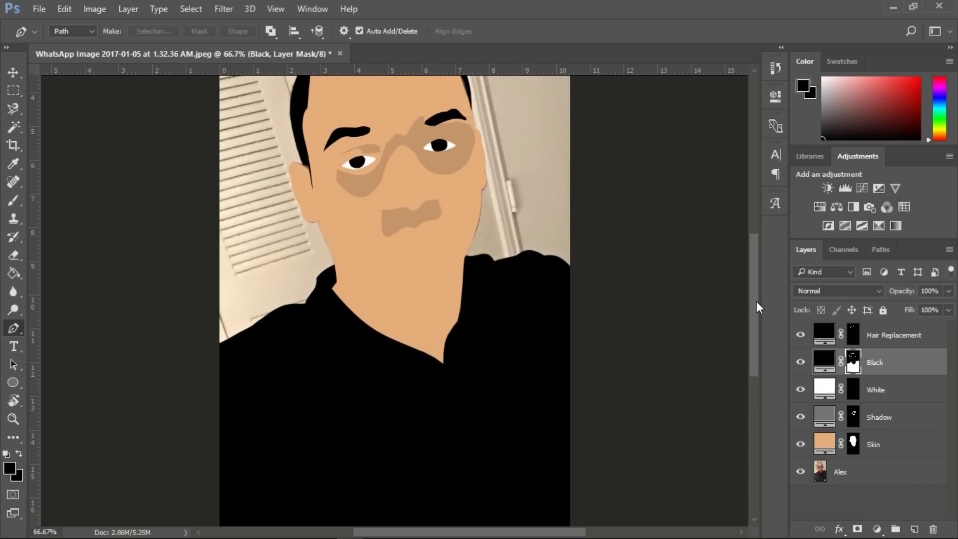
left_click(867, 343)
left_click(877, 529)
left_click(791, 334)
type("767676")
key("Return")
double_click(888, 336)
type("Hhirt Outline")
key("Return")
left_click(855, 336)
key("Delete")
Add a solid colour fill layer with colour 767676 above Hair Replacement and rename it "Shirt outline"
left_click(877, 529)
left_click(828, 222)
type("767676")
key("Return")
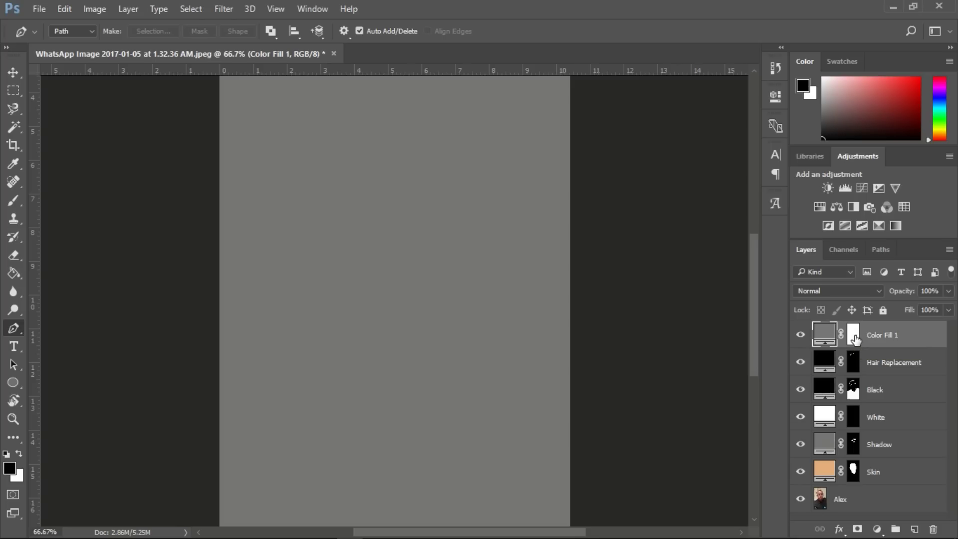
double_click(884, 338)
type("Shirt outline")
key("Return")
Invert the Shirt outline layer's mask to black
double_click(854, 333)
left_click(924, 516)
left_click(854, 332)
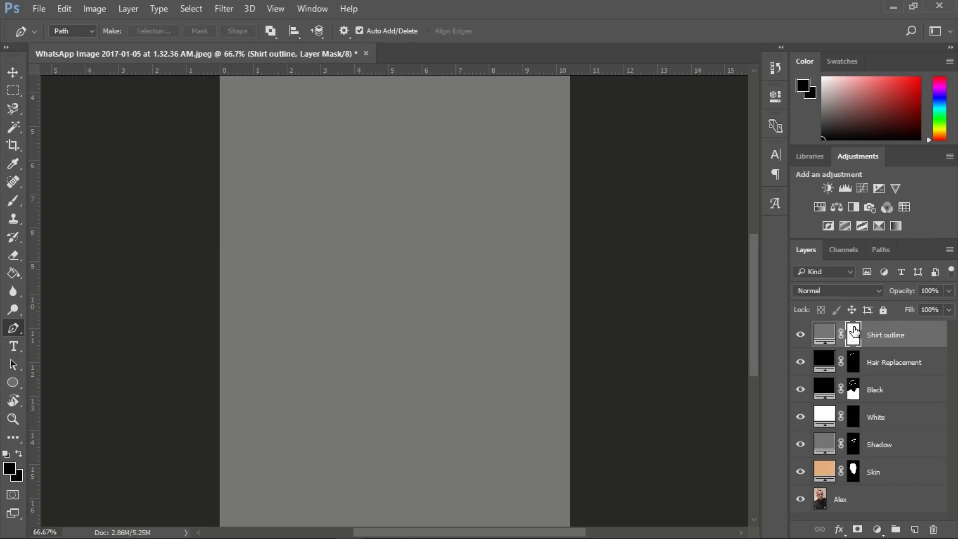
key("ctrl+i")
Lower the Black layer's opacity to 11% and make the Shirt outline layer's mask active again
left_click(801, 389)
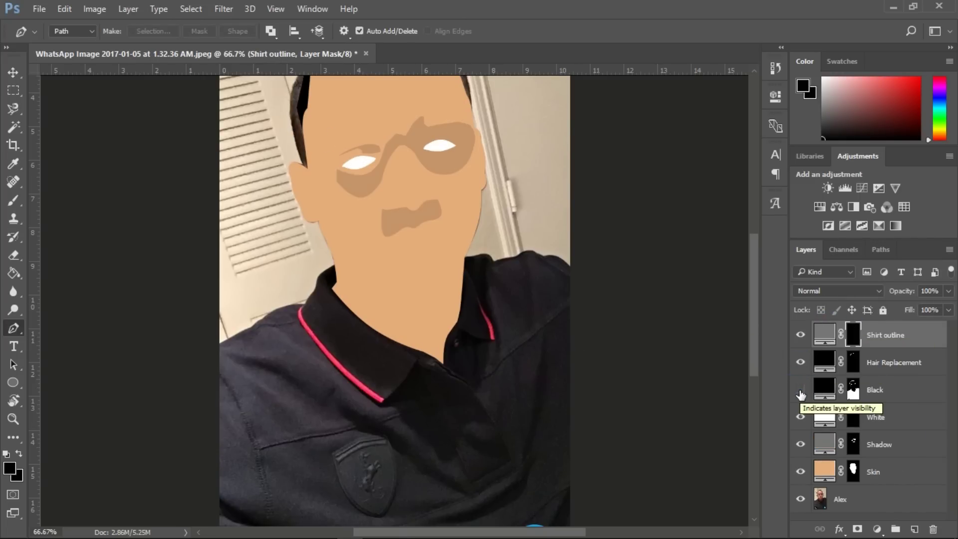
left_click(801, 390)
left_click(853, 390)
left_click(948, 290)
left_click_drag(950, 306, 902, 309)
left_click(853, 333)
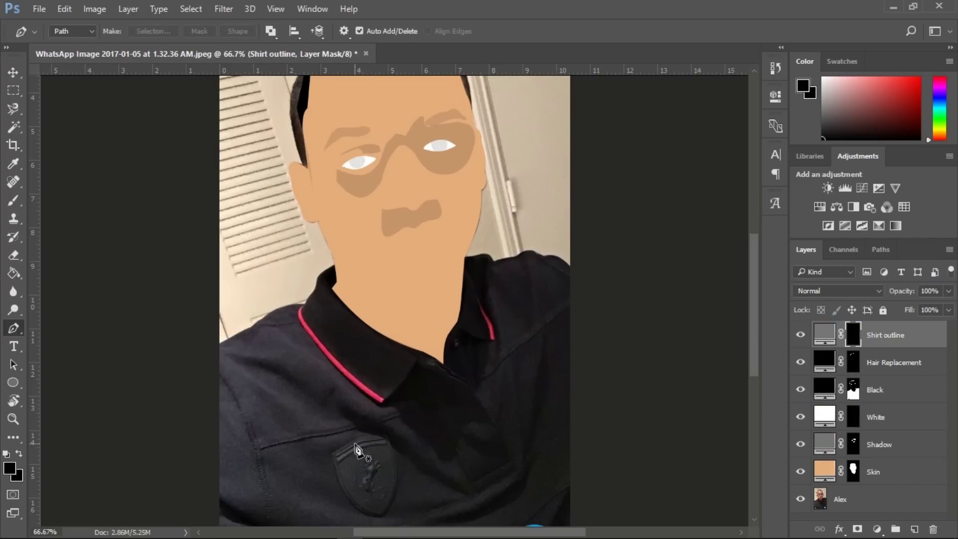
Start a Pen path for the fold highlight running from the image's left shoulder below the collar down to the placket
key("ctrl+plus")
left_click(211, 343)
left_click(285, 399)
left_click(297, 414)
left_click(314, 435)
left_click(334, 458)
left_click(356, 475)
scroll(369, 449, "down", 3)
left_click(399, 361)
left_click(410, 374)
left_click(423, 390)
left_click(438, 408)
left_click(464, 426)
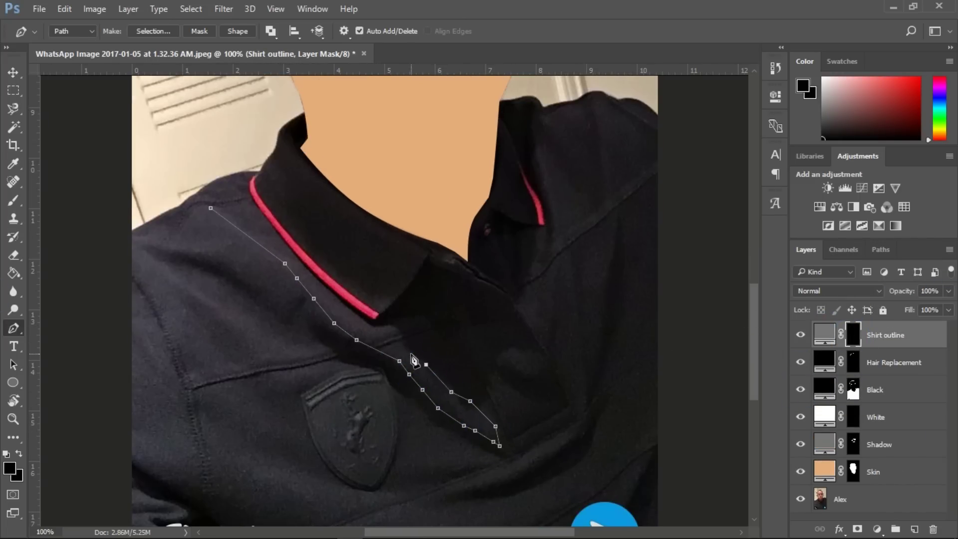
Close the collar-side fold path, convert it to a selection, invert it on the Shirt outline mask, and deselect
left_click(343, 301)
left_click(299, 263)
left_click(231, 204)
left_click(211, 208)
key("ctrl+Return")
key("ctrl+i")
key("ctrl+d")
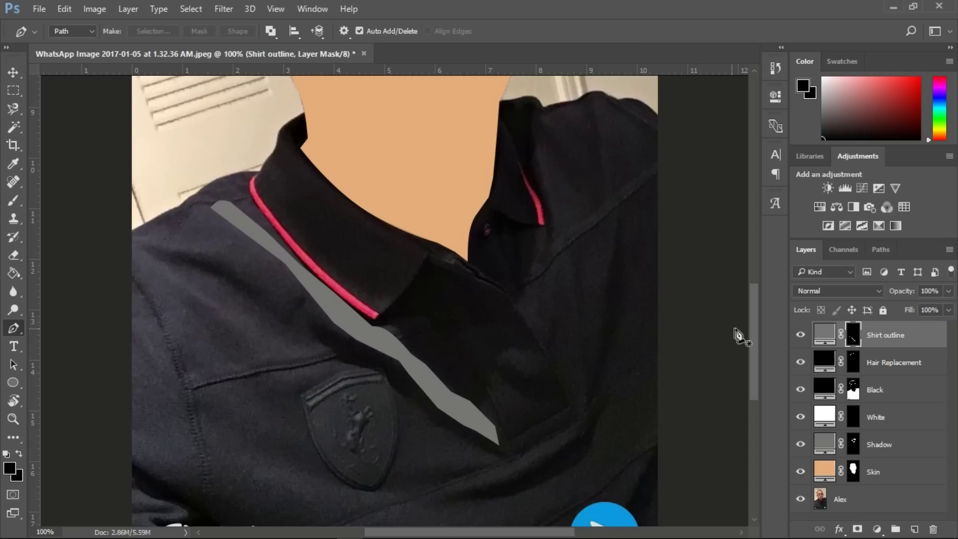
Trace the fold across the chest below the badge with the Pen tool
scroll(724, 327, "right", 1)
left_click_drag(755, 352, 756, 361)
left_click(187, 377)
left_click(231, 409)
left_click(254, 420)
left_click(281, 429)
left_click(303, 435)
left_click(312, 444)
left_click(328, 461)
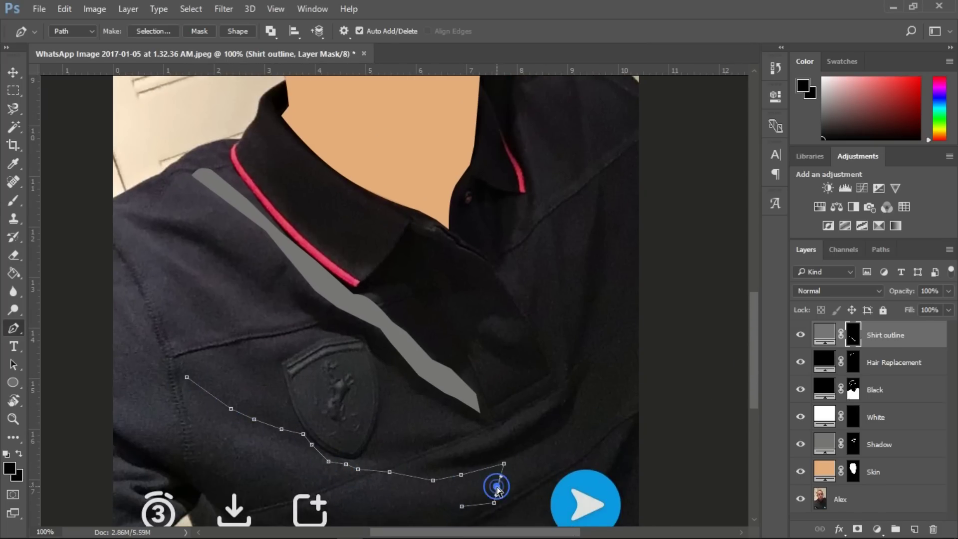
Convert the chest fold path to a selection, invert it on the Shirt outline mask, and deselect
right_click(232, 425)
left_click(291, 132)
key("Return")
key("ctrl+i")
key("ctrl+d")
Trace a thin fold below the placket's end, select it, invert it on the Shirt outline mask, and deselect
left_click(445, 454)
left_click(560, 398)
left_click(449, 443)
left_click(445, 453)
right_click(471, 445)
left_click(537, 153)
key("Return")
key("ctrl+i")
key("ctrl+d")
Trace a fold beside the collar on the image's right side, invert its selection on the Shirt outline mask, and deselect
key("ctrl+minus")
left_click_drag(755, 327, 755, 286)
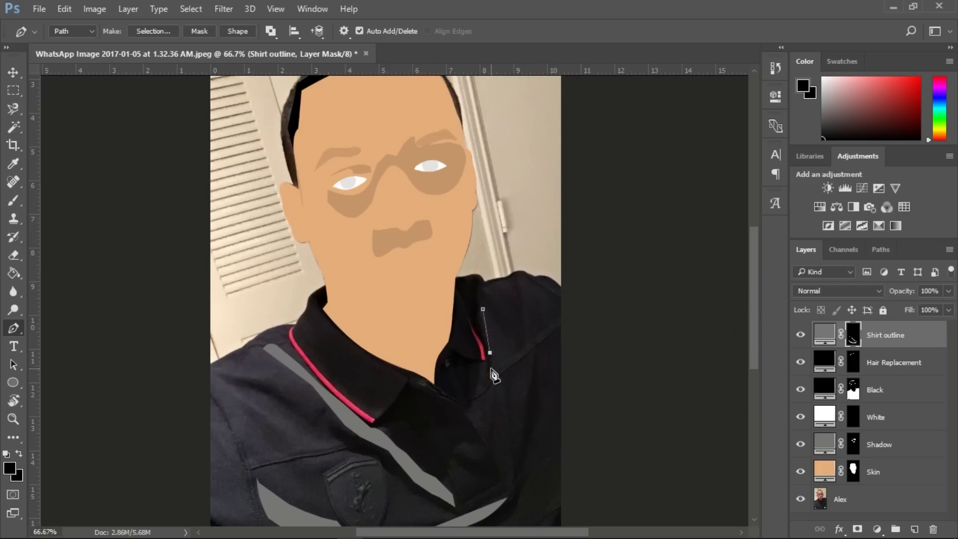
left_click(483, 309)
right_click(486, 312)
left_click(551, 246)
key("Return")
key("ctrl+i")
key("ctrl+d")
Trace a narrow fold near the sleeve on the image's left side, invert its selection on the Shirt outline mask, and deselect
left_click(219, 384)
left_click(263, 417)
left_click(275, 446)
left_click(219, 385)
left_click(335, 136)
key("Return")
key("ctrl+i")
key("ctrl+d")
Set the Shirt outline layer's fill to 91% and hide the Black layer
left_click(875, 390)
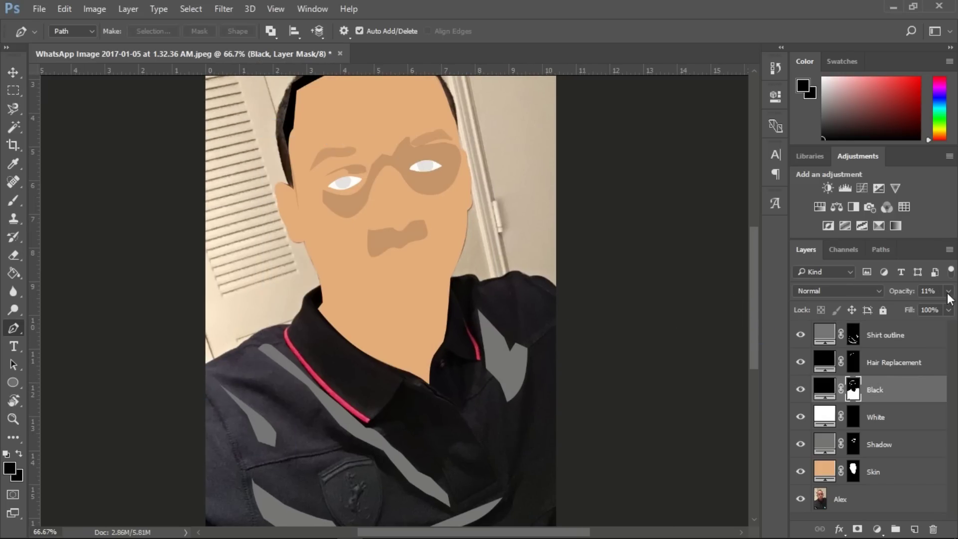
left_click(824, 335)
left_click(949, 310)
mouse_move(951, 327)
left_mouse_down()
mouse_move(894, 328)
mouse_move(945, 328)
left_mouse_up()
key("ctrl+minus")
left_click(853, 335)
left_click(949, 310)
left_click(801, 444)
left_click(800, 444)
left_click(801, 390)
key("ctrl+plus")
key("ctrl+plus")
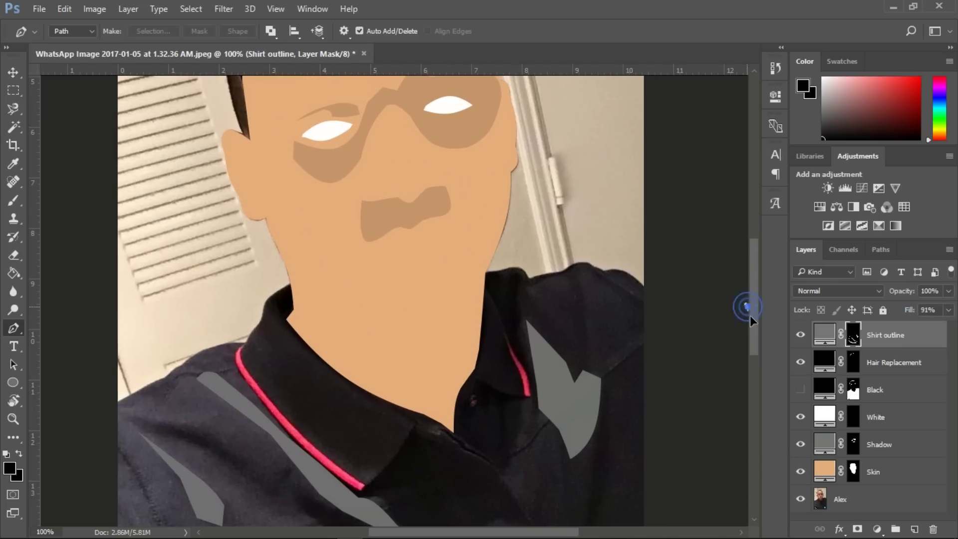
Add a solid-colour fill layer in dark grey 242323 above the Shirt outline layer
left_click_drag(751, 305, 753, 334)
left_click(857, 530)
key("ctrl+z")
left_click(877, 530)
left_click(893, 221)
left_click(568, 413)
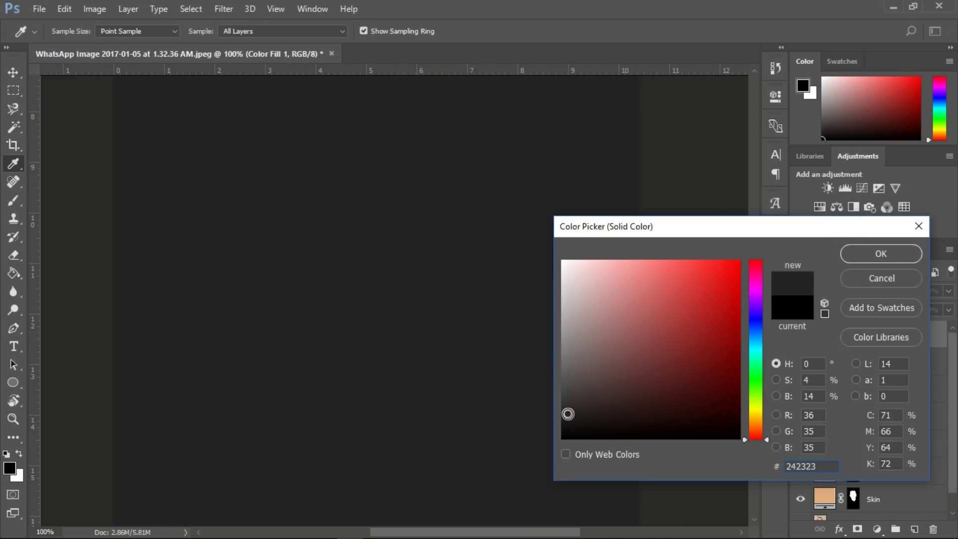
left_click(881, 253)
Rename the dark grey fill layer as Shirt Collar and invert its mask to hide the fill
double_click(885, 334)
type("S")
left_click(853, 335)
key("ctrl+i")
left_click(409, 311)
left_click(358, 373)
left_click_drag(381, 345, 383, 349)
left_click(232, 235)
left_click(284, 292)
left_click_drag(284, 292, 268, 297)
key("ctrl+alt+z")
key("ctrl+alt+z")
key("ctrl+alt+z")
key("ctrl+alt+z")
key("ctrl+alt+z")
key("ctrl+alt+z")
Trace the collar flap on the image's left side from its inner edge around the tip and along the red trim
left_click(355, 375)
left_click(379, 346)
left_click_drag(380, 346, 381, 350)
left_click(234, 232)
left_click(292, 300)
left_click_drag(292, 300, 251, 274)
key("ctrl+plus")
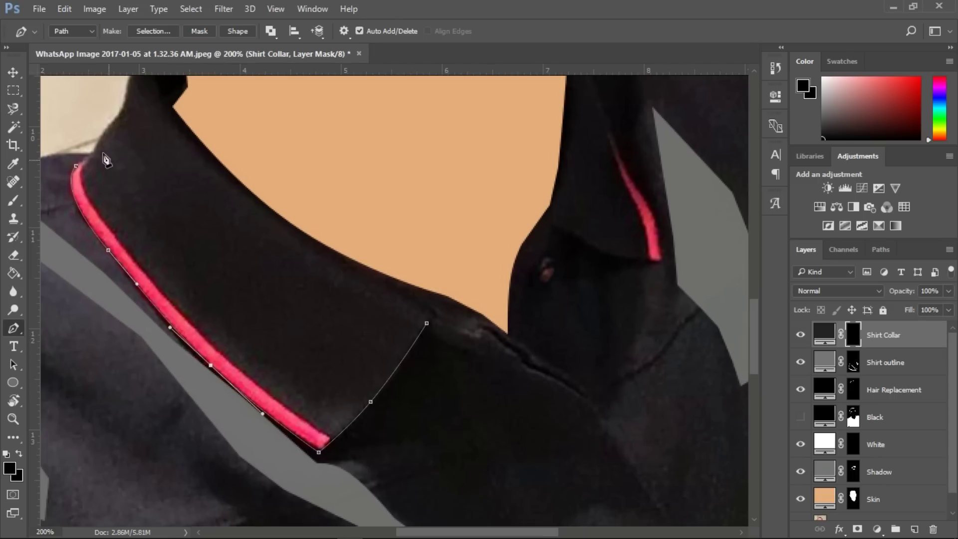
left_click_drag(108, 133, 108, 126)
Continue the collar path over the shoulder end and along the neck edge
left_click_drag(756, 354, 755, 339)
left_click(132, 165)
left_click(423, 394)
left_click(274, 277)
left_click_drag(274, 278, 267, 298)
left_click(163, 194)
Extend the collar path along the base of the neck and around the placket, and close it at the starting point
left_click_drag(755, 334, 755, 374)
left_click(432, 274)
left_click(456, 289)
left_click(479, 298)
left_click(494, 304)
left_click(506, 314)
left_click(518, 324)
left_click(543, 341)
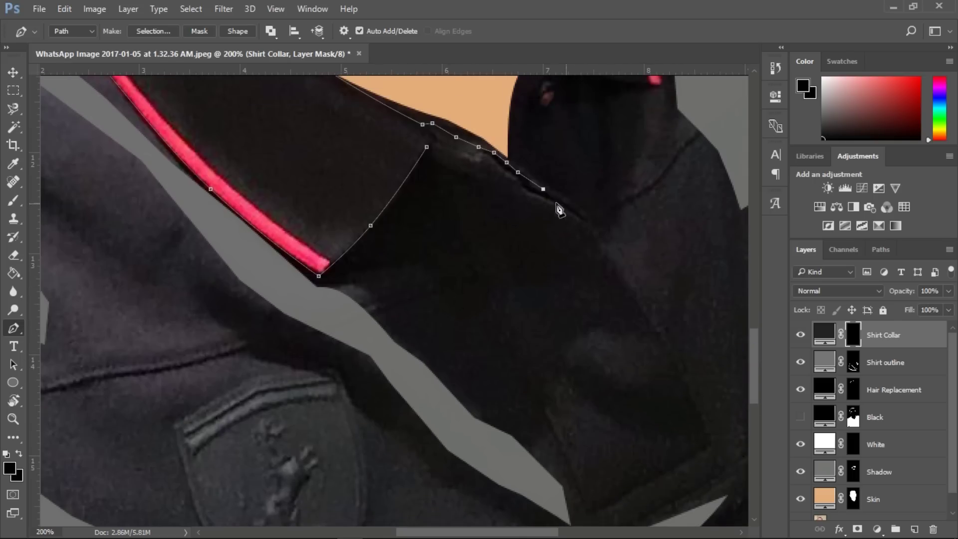
left_click(427, 148)
Convert the collar path to a selection, invert it on the Shirt Collar mask, deselect, and show the Black layer
key("ctrl+Return")
key("ctrl+i")
key("ctrl+d")
key("ctrl+minus")
key("ctrl+minus")
left_click(801, 417)
Lower the opacity of the Shirt Collar and Shirt outline layers
left_click(949, 292)
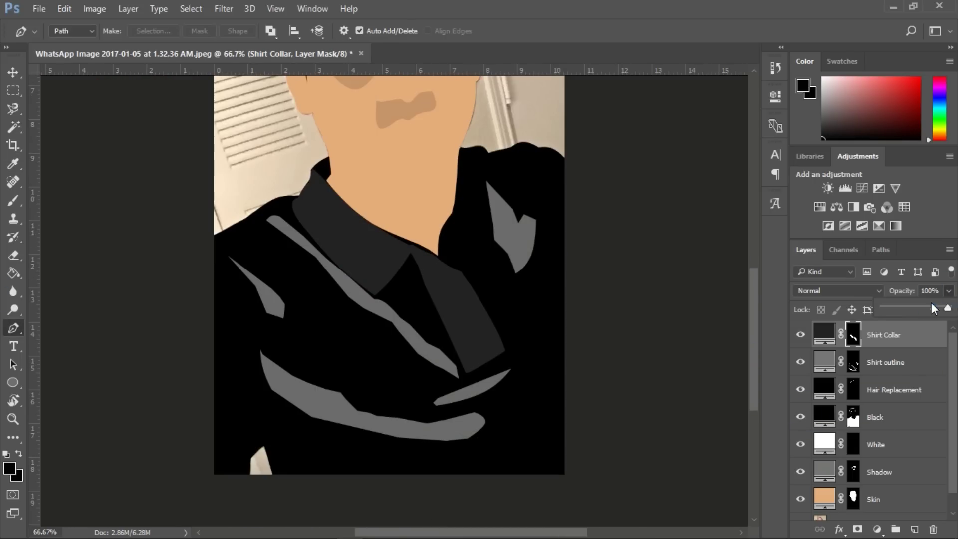
left_click_drag(931, 307, 912, 306)
left_click(949, 291)
left_click_drag(951, 308, 893, 310)
left_click(833, 335)
left_click(949, 291)
Set the Shirt Collar layer's blend mode to Lighten and its opacity to 37%
left_click(840, 291)
left_click(819, 52)
left_click(839, 291)
left_click(839, 43)
key("Down")
key("Down")
key("Down")
key("Down")
key("Down")
left_click(948, 291)
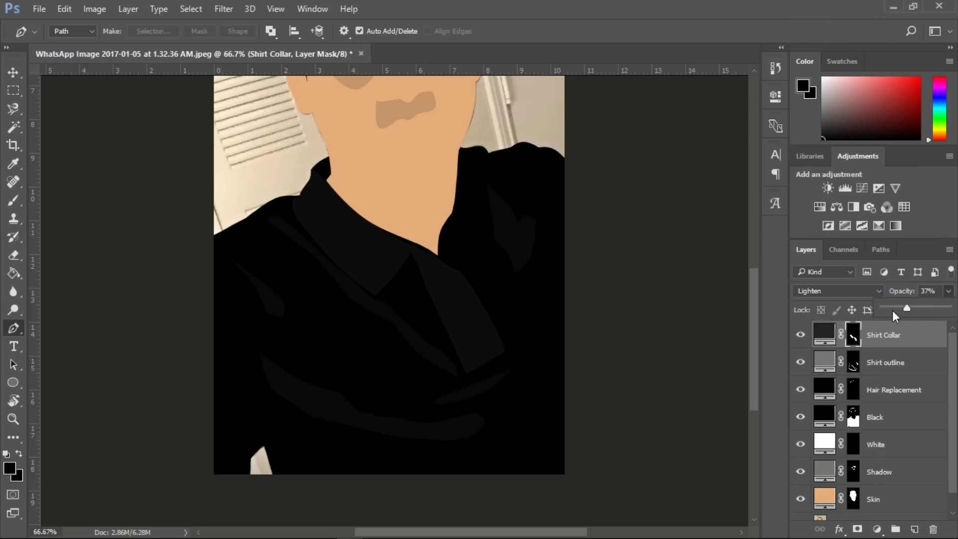
Hide the Black layer and trace the lower and outer edges of the collar flap on the image's right side
key("ctrl+1")
left_click(801, 417)
left_click(469, 442)
left_click(487, 381)
left_click_drag(480, 405, 474, 401)
left_click(545, 405)
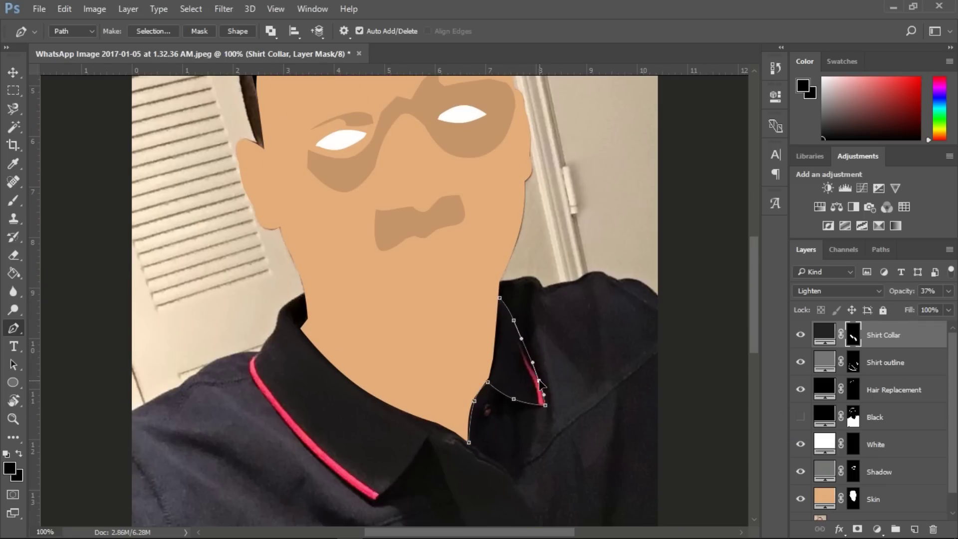
Complete the path of the collar flap on the image's right side along the neck edge
key("ctrl+plus")
key("ctrl+plus")
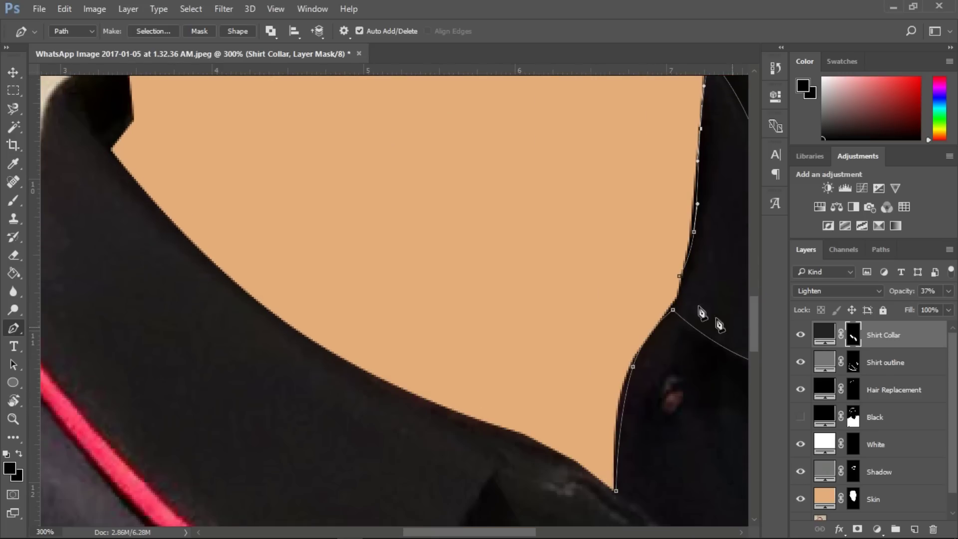
mouse_move(755, 320)
left_mouse_down()
mouse_move(754, 302)
mouse_move(755, 331)
left_mouse_up()
left_click(698, 209)
left_click(679, 441)
left_click(663, 460)
left_click(616, 356)
left_click_drag(640, 304, 629, 300)
Convert the right-side collar path to a selection, invert it on the Shirt Collar mask, and deselect
right_click(666, 185)
left_click(689, 241)
key("Return")
key("ctrl+minus")
key("ctrl+minus")
key("ctrl+i")
key("ctrl+d")
left_click(800, 417)
left_click(800, 418)
Add a solid-colour fill layer in the bright red of the collar trim
left_click(877, 529)
left_click(855, 275)
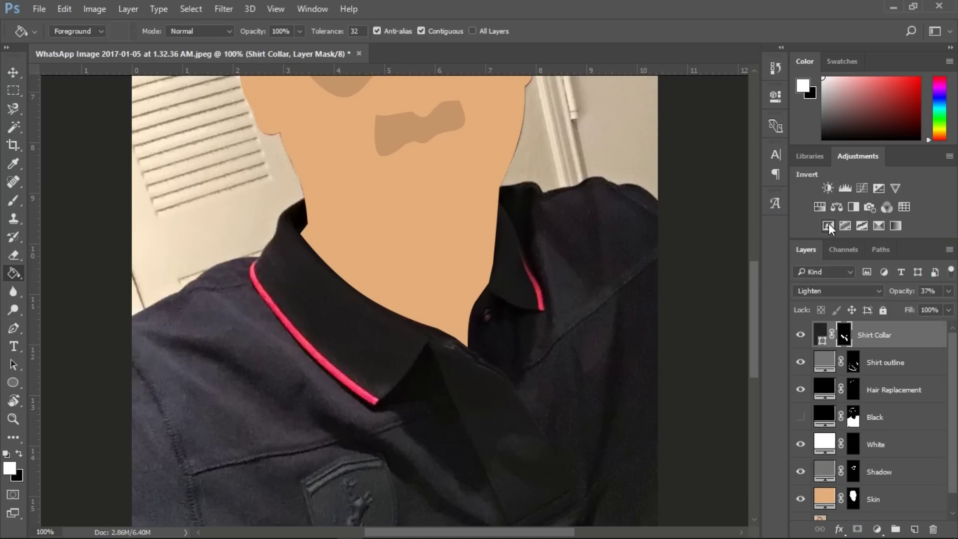
left_click_drag(755, 283, 754, 267)
left_click(733, 269)
left_click(881, 254)
Rename the red fill layer as Red Collar Outline and invert its mask to hide the fill
double_click(882, 335)
type("Red Collar Outline")
key("Return")
key("x")
key("ctrl+i")
Raise the Shirt Collar layer's opacity and show the Black layer at 48% opacity
key("p")
left_click(891, 369)
left_click(948, 291)
left_click_drag(885, 309, 918, 309)
left_click(800, 444)
left_click(877, 441)
left_click(948, 291)
key("ctrl+plus")
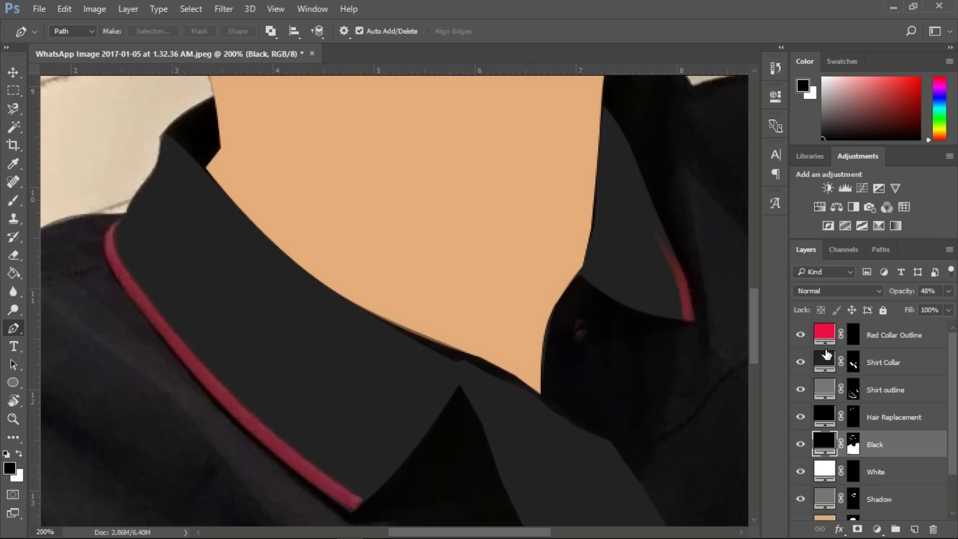
On the Red Collar Outline mask, trace a narrow closed path around the red trim on the image's left side
left_click(854, 335)
scroll(368, 413, "down", 3)
left_click(364, 407)
left_click(353, 418)
left_click(105, 145)
left_click(198, 248)
left_click_drag(198, 247, 144, 219)
left_click_drag(259, 333, 249, 343)
left_click(165, 255)
left_click(128, 175)
left_click(292, 349)
left_click_drag(250, 343, 247, 345)
Convert the trim path to a selection, fill it with white on the Red Collar Outline mask, and deselect
right_click(328, 399)
left_click(411, 90)
key("Return")
key("alt+BackSpace")
key("ctrl+d")
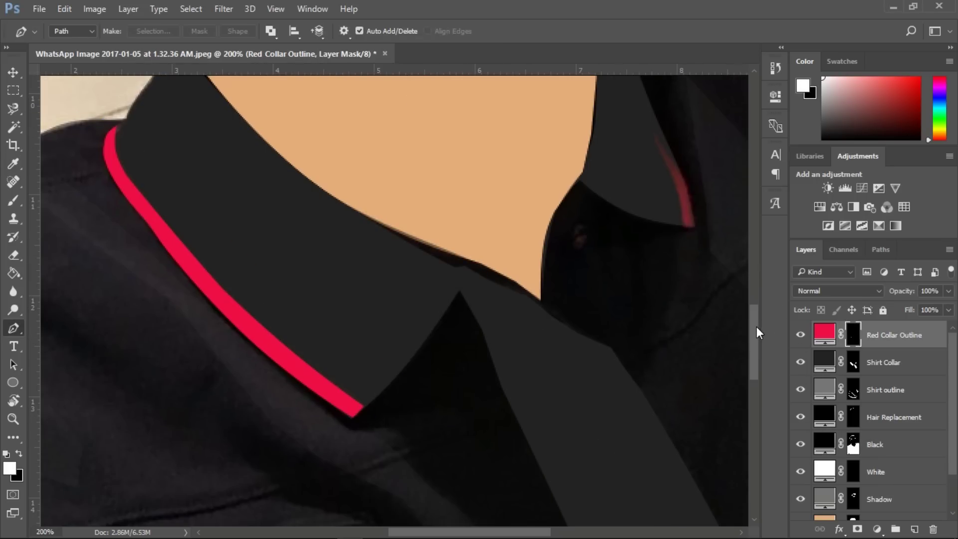
On the Red Collar Outline mask, trace the red trim on the image's right side, fill the selection with white and deselect
left_click_drag(756, 327, 757, 306)
left_click(695, 357)
left_click(681, 357)
left_click(607, 147)
left_click_drag(644, 237, 667, 290)
key("ctrl+Return")
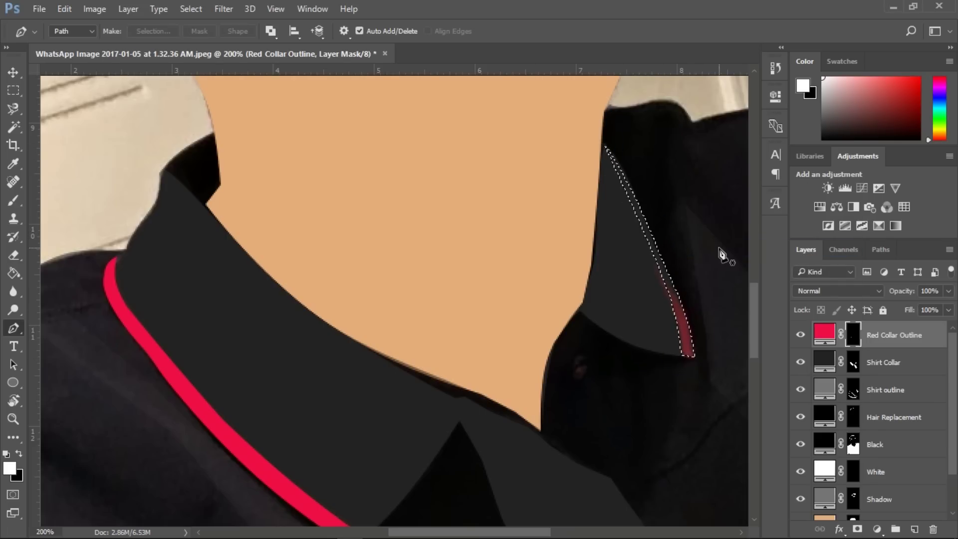
key("alt+BackSpace")
key("ctrl+d")
Restore the Black layer's opacity to 100%
left_click(871, 443)
key("ctrl+minus")
key("ctrl+minus")
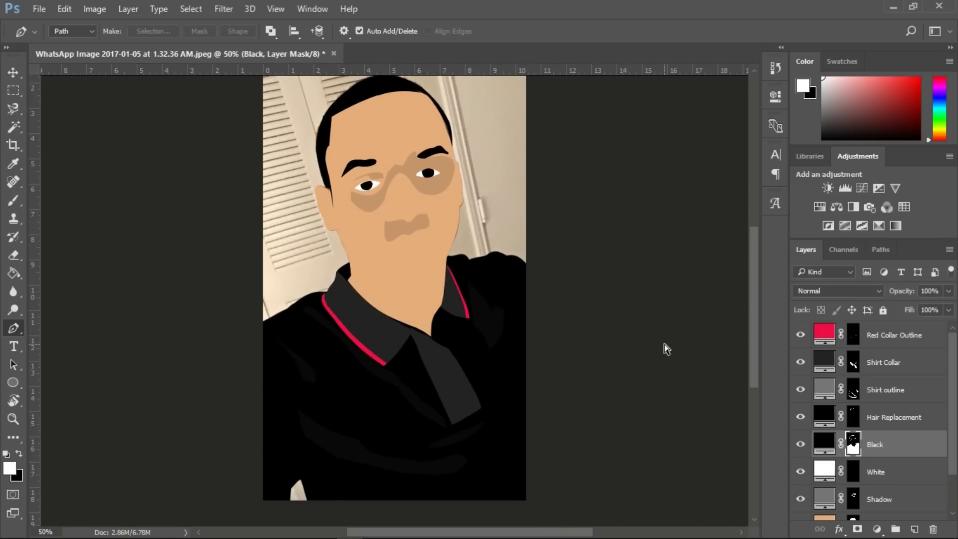
Set the Shirt Collar layer's fill colour to the near-black 0a0a0a
double_click(824, 362)
left_click_drag(571, 425, 568, 432)
left_click_drag(644, 395, 565, 427)
left_click(564, 432)
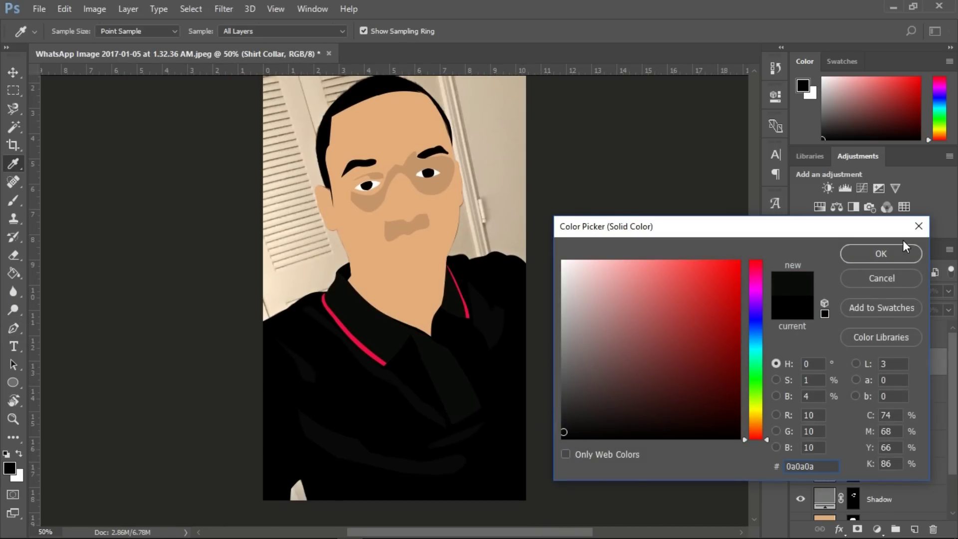
left_click(904, 249)
Switch the Black and Skin layers off and on to compare the artwork with the photo underneath
left_click(801, 445)
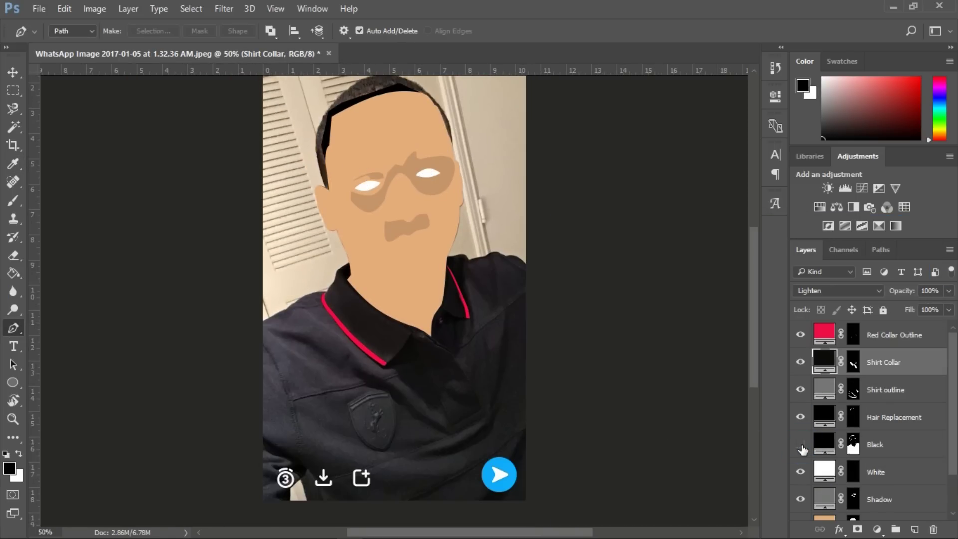
left_click(801, 445)
left_click_drag(953, 439, 953, 469)
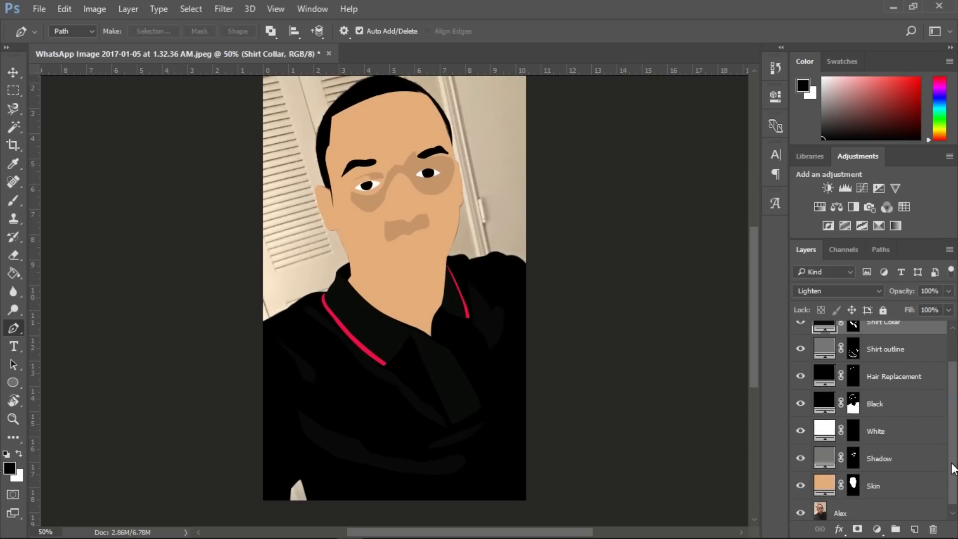
key("ctrl+plus")
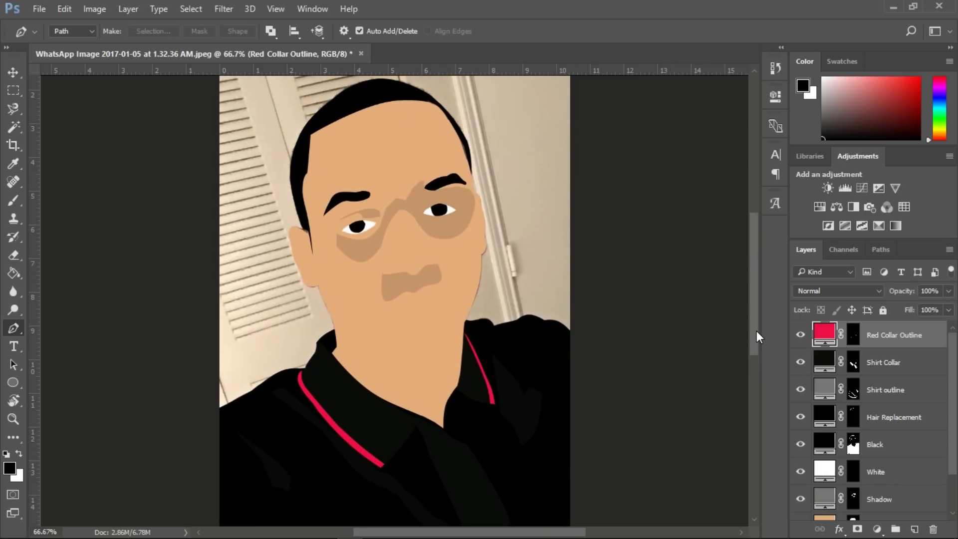
left_click_drag(954, 428, 953, 464)
left_click(801, 479)
left_click(801, 479)
left_click(801, 480)
left_click(801, 479)
Add an orange solid colour fill layer directly above the Skin layer and invert its mask to hide the fill
left_click(891, 481)
left_click(878, 530)
left_click(848, 220)
left_click(755, 424)
left_click_drag(714, 279, 680, 273)
left_click(881, 254)
left_click(854, 479)
key("ctrl+i")
Hide the Skin layer and trace a path along the jawline and chin from the image's left side to its right
left_click_drag(754, 340, 755, 350)
left_click(801, 507)
key("ctrl+minus")
key("ctrl+plus")
key("ctrl+plus")
left_click(341, 299)
left_click(372, 320)
left_click(381, 323)
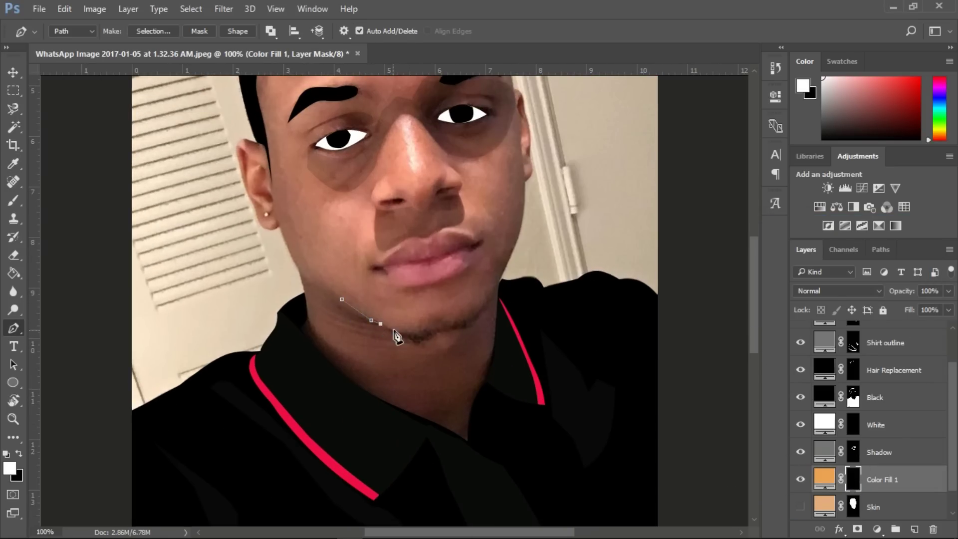
left_click(469, 324)
left_click(441, 330)
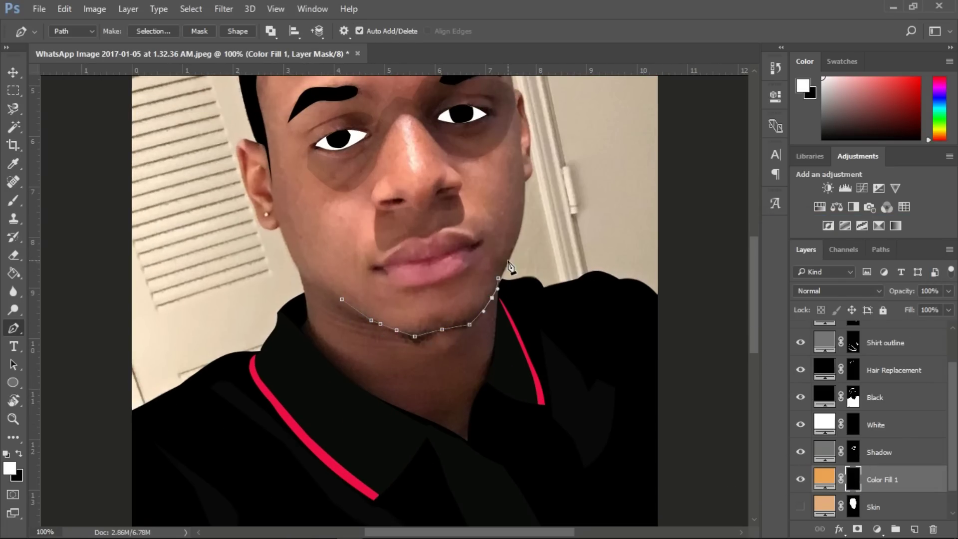
key("ctrl+plus")
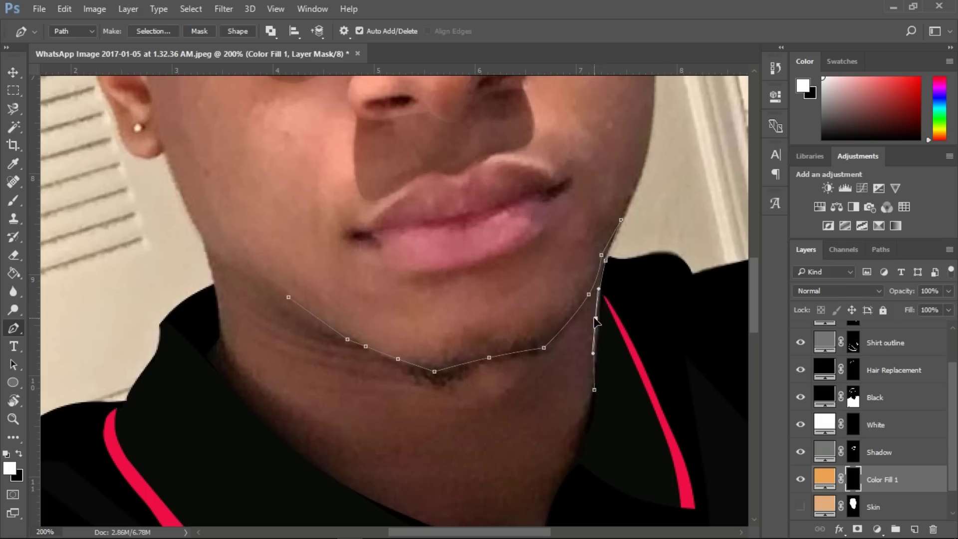
Continue the jaw path down the neck and along the collar edge, and back up to the starting side of the jaw
left_click_drag(584, 427, 587, 424)
scroll(585, 426, "down", 4)
left_click(541, 364)
left_click_drag(562, 296, 552, 293)
left_click(313, 250)
left_click(220, 122)
scroll(325, 256, "up", 3)
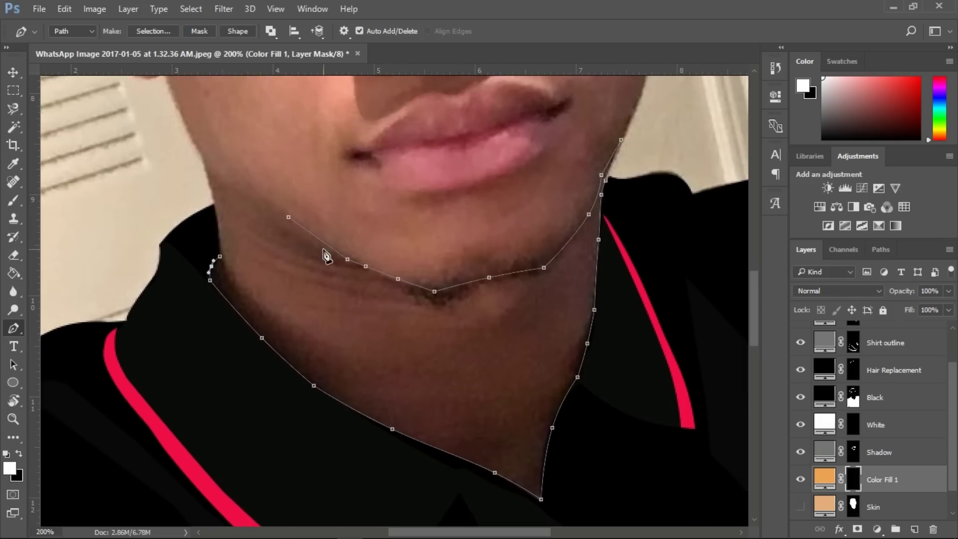
left_click(288, 216)
left_click_drag(240, 180, 237, 186)
Refine the anchor points of the neck path around the chin and convert the path to a selection
right_click(385, 329)
left_click(528, 332)
left_click_drag(544, 268, 551, 262)
left_click(537, 266)
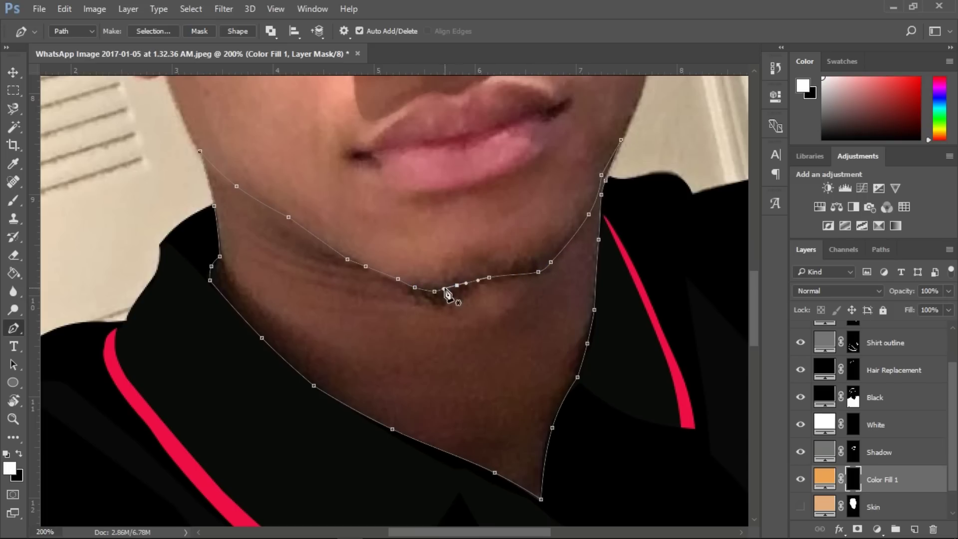
right_click(498, 287)
left_click(552, 246)
key("Return")
Rename the orange fill layer as Skin Shadow
double_click(891, 480)
type("Skin Shadow")
key("Return")
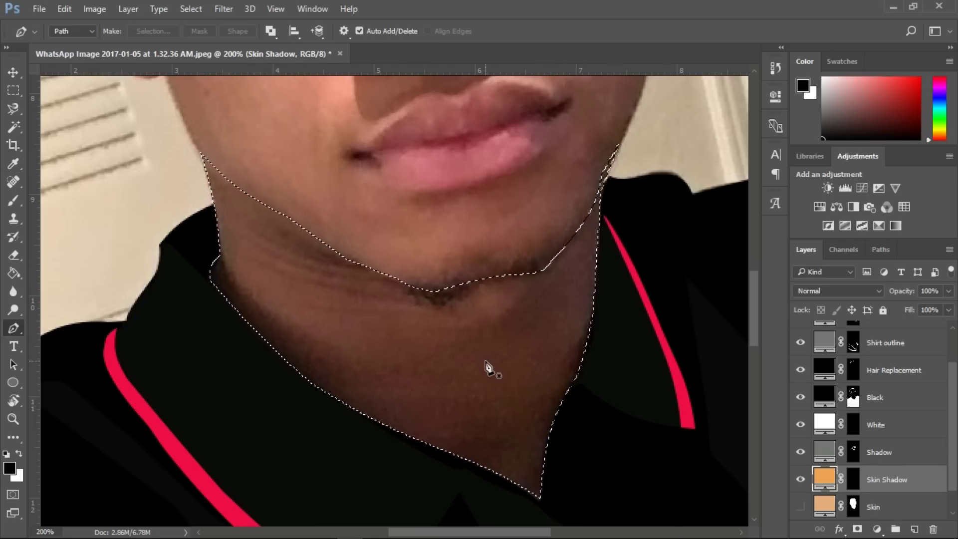
Fill the neck selection with white on the Skin Shadow mask and show the Skin layer
left_click(854, 479)
key("x")
key("alt+BackSpace")
left_click(801, 507)
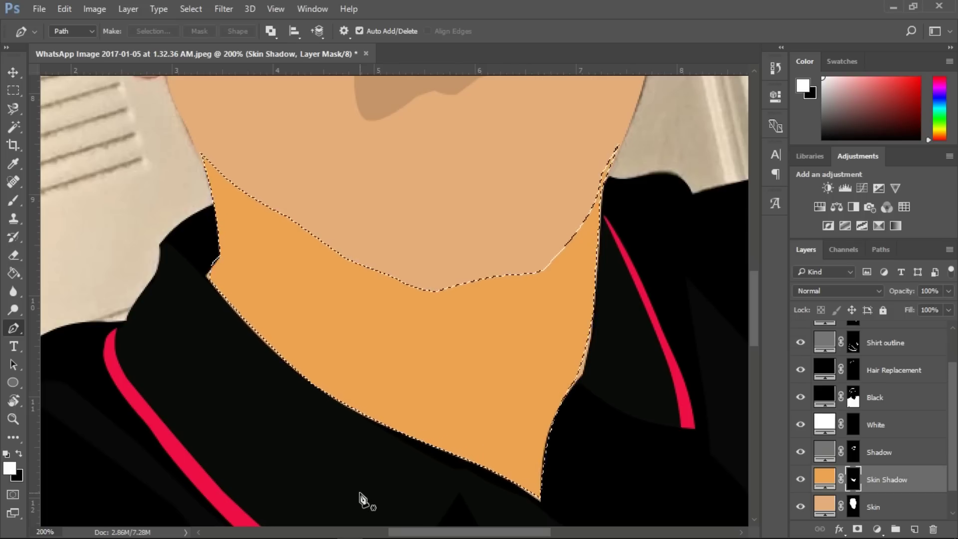
Set the Skin Shadow fill colour to 9c7248 and recolour the Skin layer with a browner tan
double_click(824, 478)
type("9c7248")
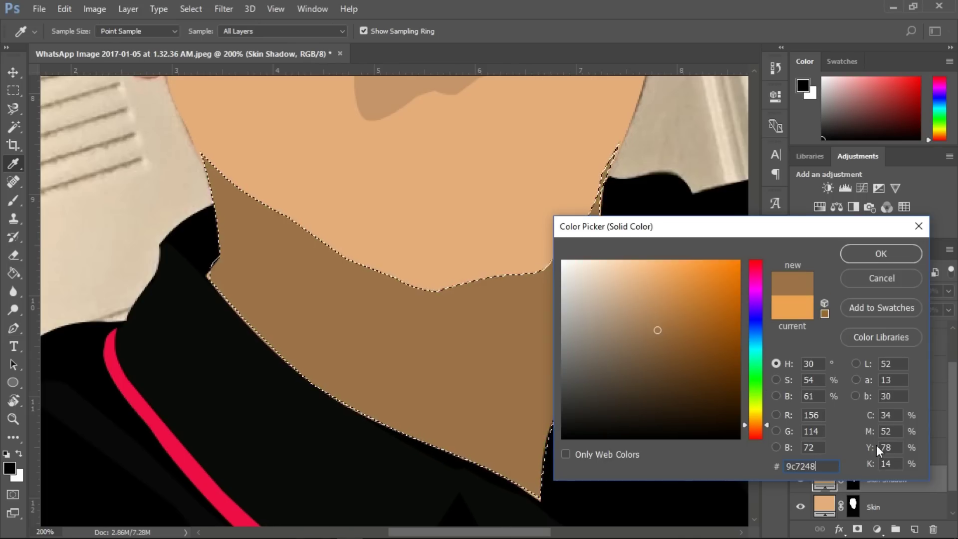
key("Return")
double_click(826, 512)
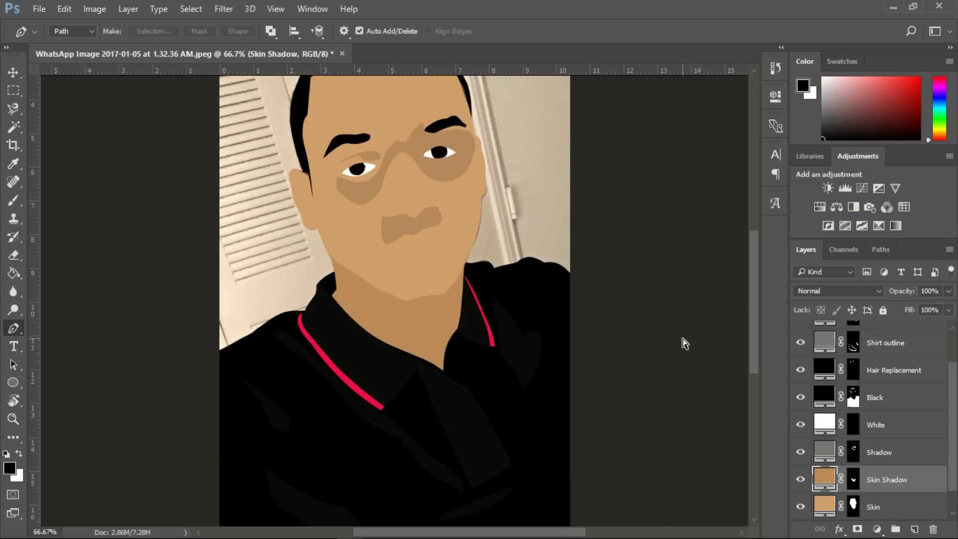
On the Black layer's mask, outline the inner shadow of the ear on the image's left side and fill it with white
key("ctrl+plus")
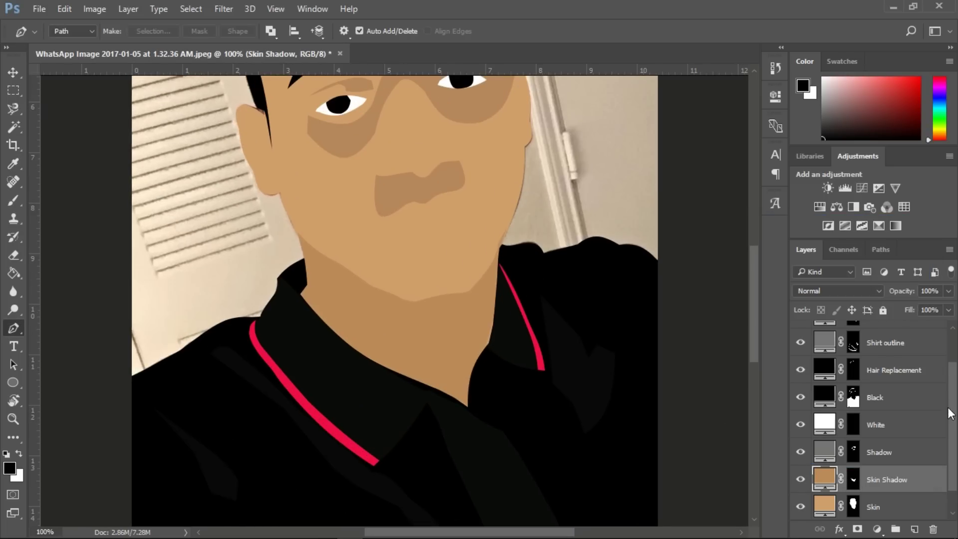
key("ctrl+plus")
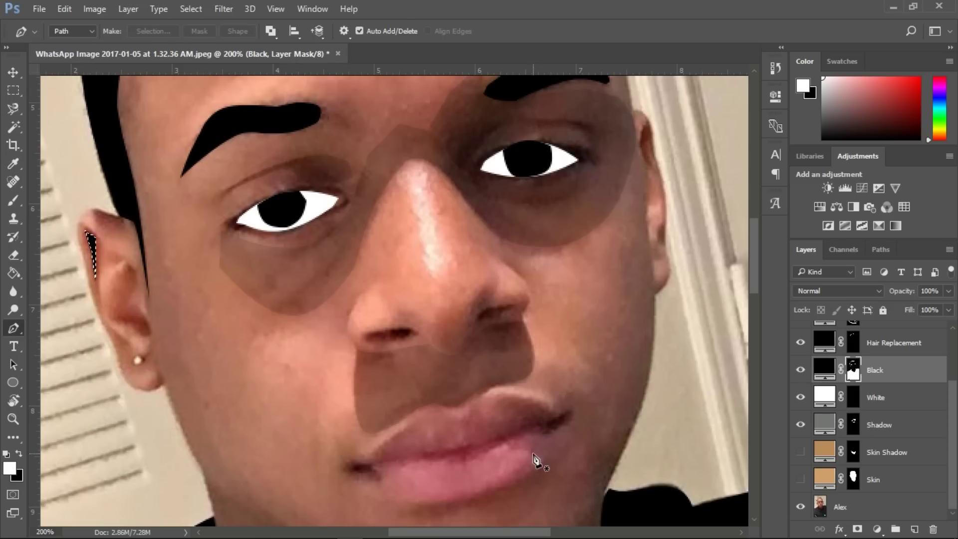
left_click_drag(138, 313, 150, 322)
right_click(138, 319)
left_click(205, 253)
scroll(549, 300, "down", 1)
Trace both nostrils on the Black mask, fill them with white, and check them against the skin layers
left_click(408, 316)
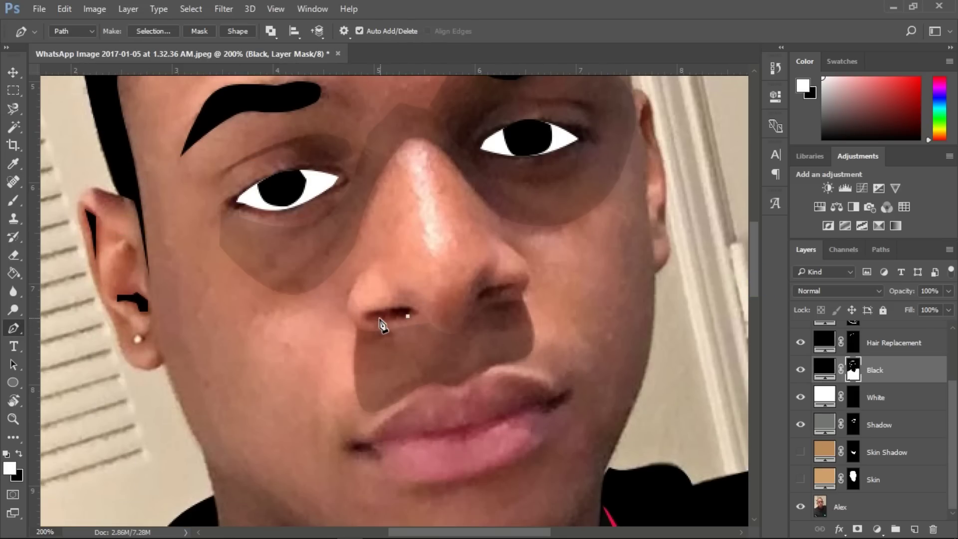
right_click(410, 316)
left_click(452, 252)
key("Return")
left_click(510, 287)
right_click(488, 295)
left_click(552, 251)
left_click(801, 452)
left_click(801, 479)
left_click_drag(802, 480, 800, 452)
Trace the details of the ear on the image's right side and both mouth corners, and fill them on the Black mask
left_click(655, 212)
left_click(549, 407)
right_click(560, 402)
left_click(609, 122)
key("Return")
left_click(368, 450)
right_click(360, 448)
left_click(447, 162)
key("Return")
Trace a thin fold line under the jaw on the image's left side, fill it with white on the Black mask, and deselect
scroll(448, 166, "down", 5)
left_click(255, 311)
left_click(340, 340)
right_click(323, 339)
left_click(386, 243)
key("Return")
key("alt+BackSpace")
key("ctrl+d")
Add a second thin fold line below the first on the Black mask and show the Skin Shadow and Skin layers
left_click(252, 317)
left_click(367, 357)
left_click(311, 340)
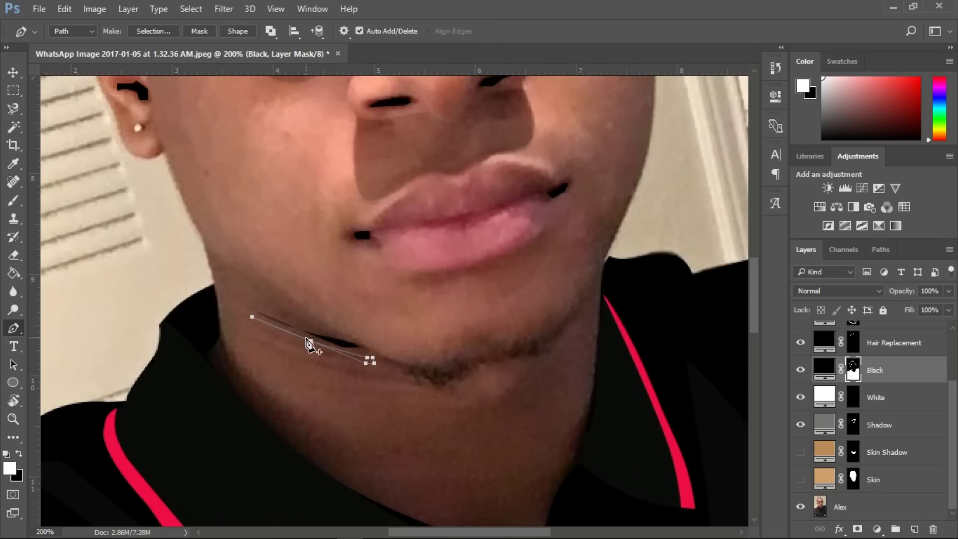
key("ctrl+Return")
left_click_drag(800, 452, 800, 480)
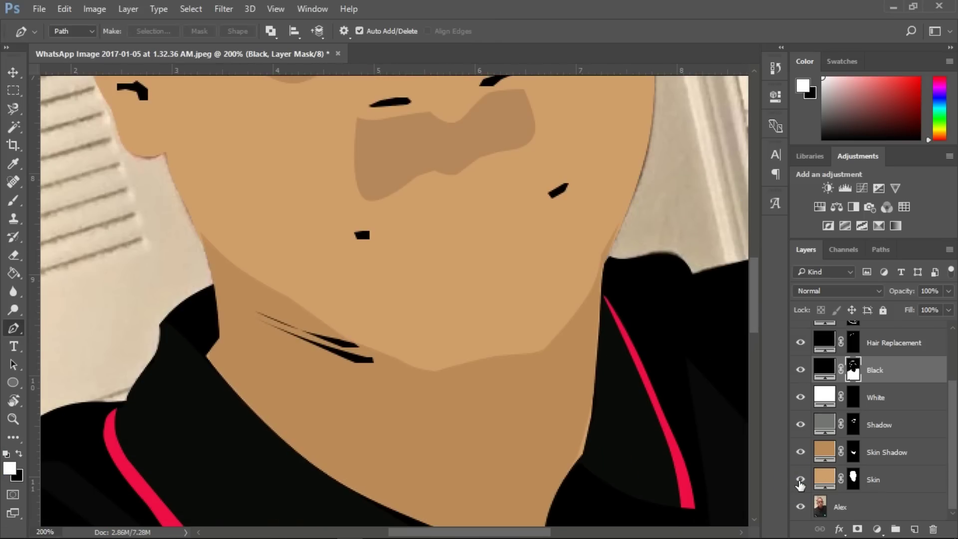
Try to fade the neck folds, mouth corners and ear details on the Black mask with the Eraser
key("ctrl+minus")
key("ctrl+minus")
key("ctrl+plus")
key("e")
left_click(346, 359)
key("ctrl+z")
key("bracketleft")
key("bracketleft")
key("bracketleft")
left_click(352, 319)
left_click(379, 270)
left_click(476, 247)
left_click(229, 181)
left_click(541, 144)
left_click(403, 341)
Hide the Alex photo layer and undo the eraser strokes on the Black mask
left_click(800, 507)
key("ctrl+alt+z")
key("ctrl+alt+z")
key("ctrl+alt+z")
key("ctrl+alt+z")
key("ctrl+alt+z")
key("ctrl+alt+z")
key("ctrl+alt+z")
key("ctrl+alt+z")
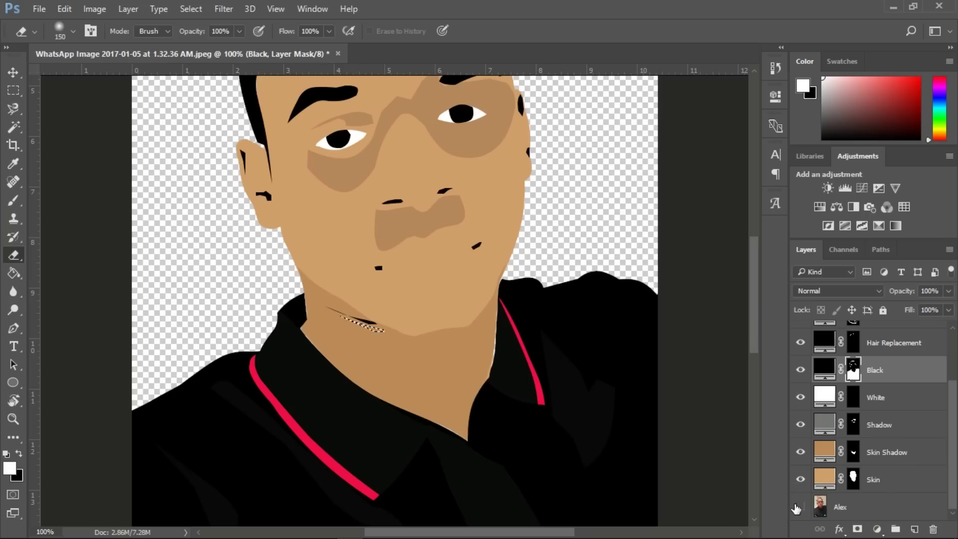
Fade the neck folds, mouth corners and ear details on the Black mask with the Eraser, reducing its size to 90
left_click(364, 310)
key("bracketleft")
key("bracketleft")
key("bracketleft")
left_click(473, 250)
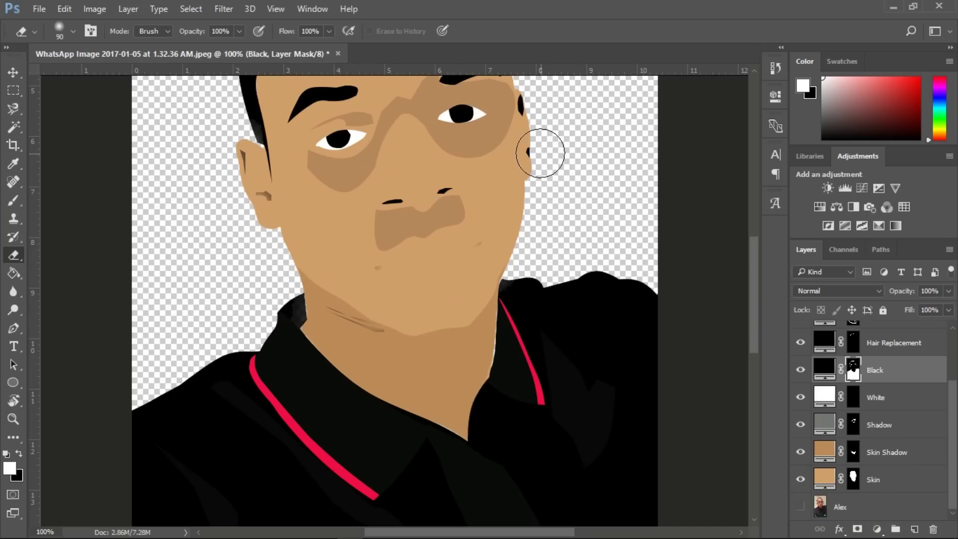
key("ctrl+minus")
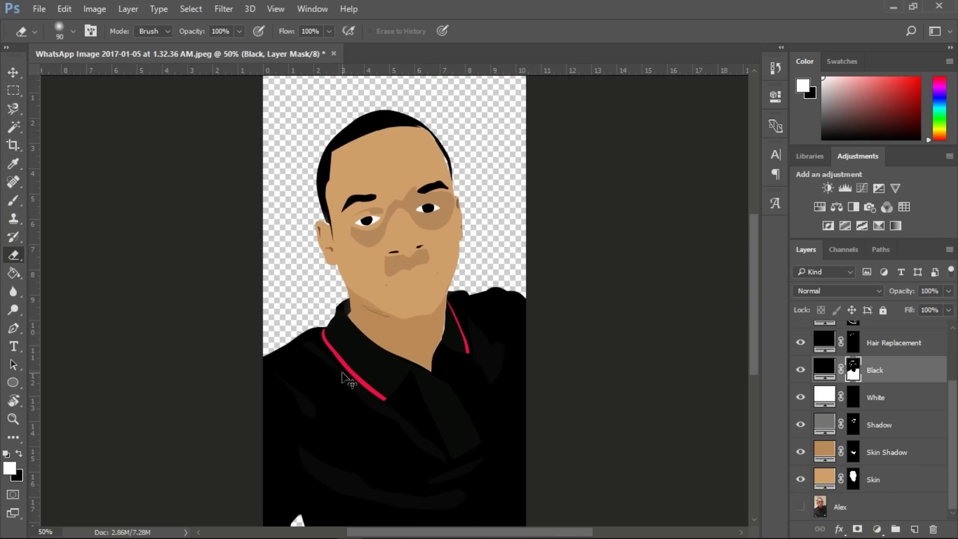
Show the Alex photo layer again
mouse_move(953, 427)
left_mouse_down()
mouse_move(954, 400)
mouse_move(954, 420)
left_mouse_up()
key("ctrl+plus")
key("ctrl+plus")
left_click(801, 517)
Switch the Skin and Skin Shadow layers off and on to compare the cartoon face with the photo
left_click(800, 492)
left_click(799, 466)
left_click(798, 469)
left_click(801, 491)
left_click(801, 491)
left_click(800, 465)
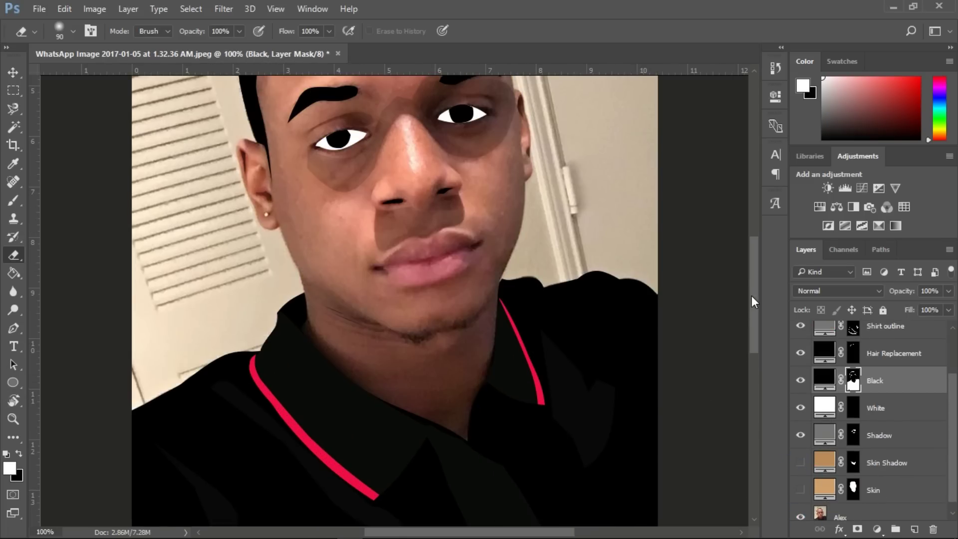
left_click_drag(752, 296, 754, 259)
left_click(801, 463)
left_click(800, 490)
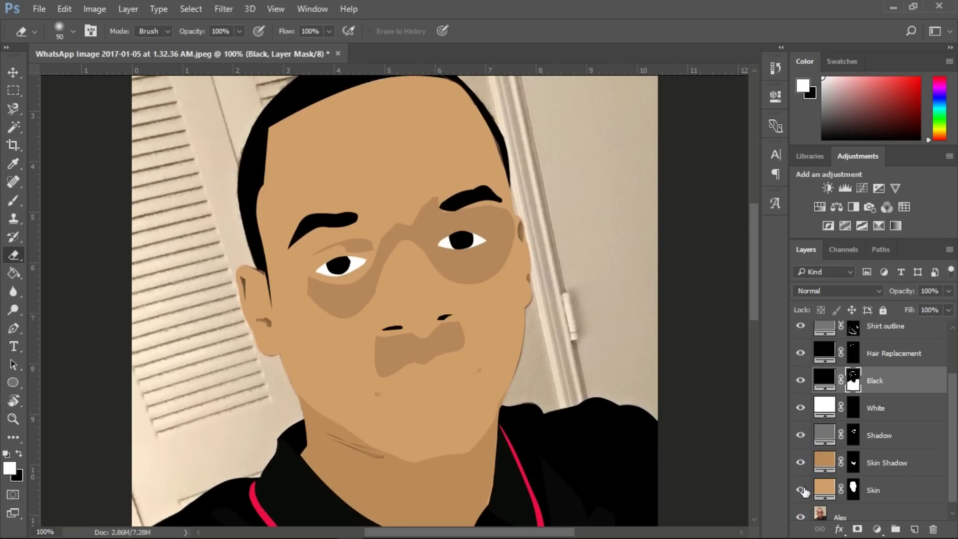
Lower the Skin layer's opacity to 55%
left_click(878, 490)
left_click(949, 291)
mouse_move(922, 310)
left_mouse_down()
mouse_move(899, 310)
mouse_move(921, 307)
left_mouse_up()
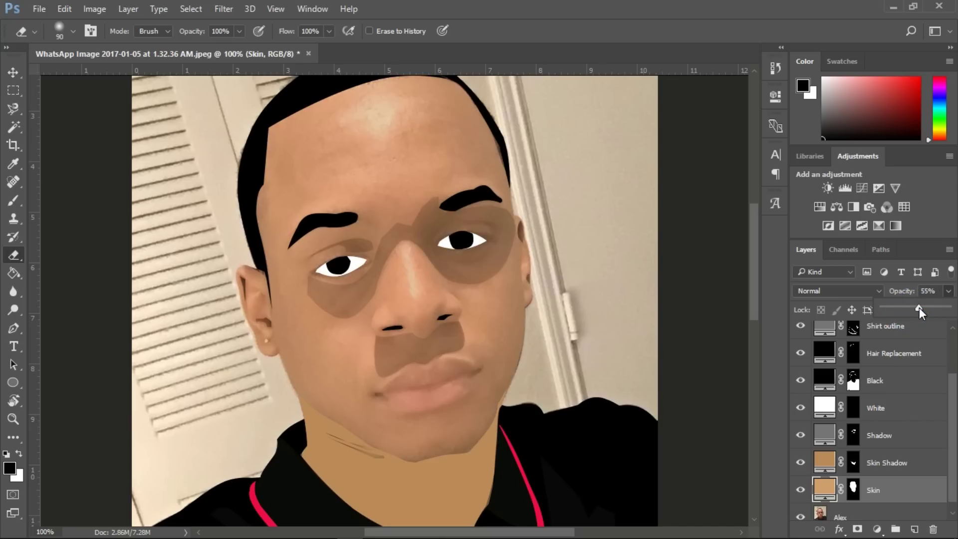
Add a near-white solid colour fill layer directly above the Skin layer
left_click(880, 530)
left_click(808, 216)
left_click_drag(684, 306, 564, 264)
left_click(881, 254)
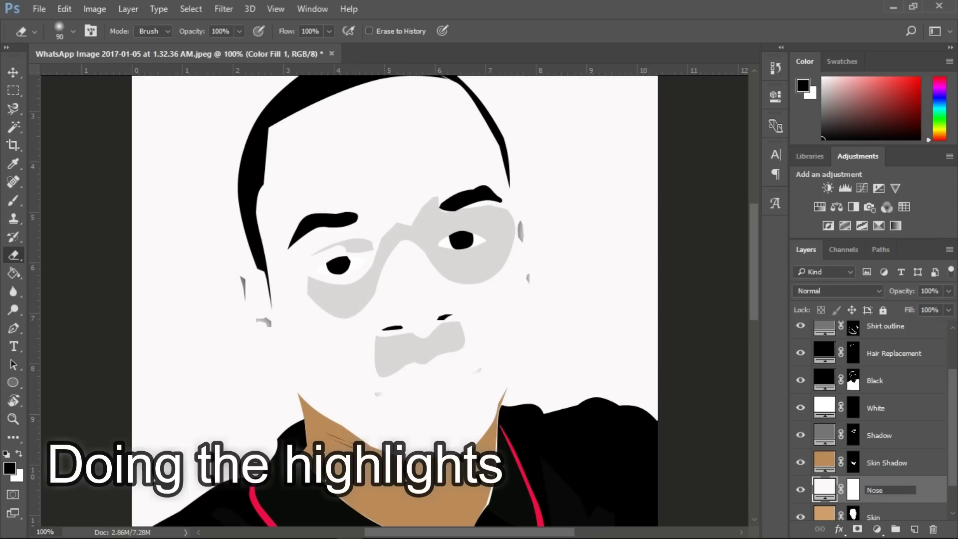
Name the near-white fill layer Nose Glar and lower its opacity to 29%
key("Return")
left_click(948, 291)
left_click_drag(949, 307, 903, 307)
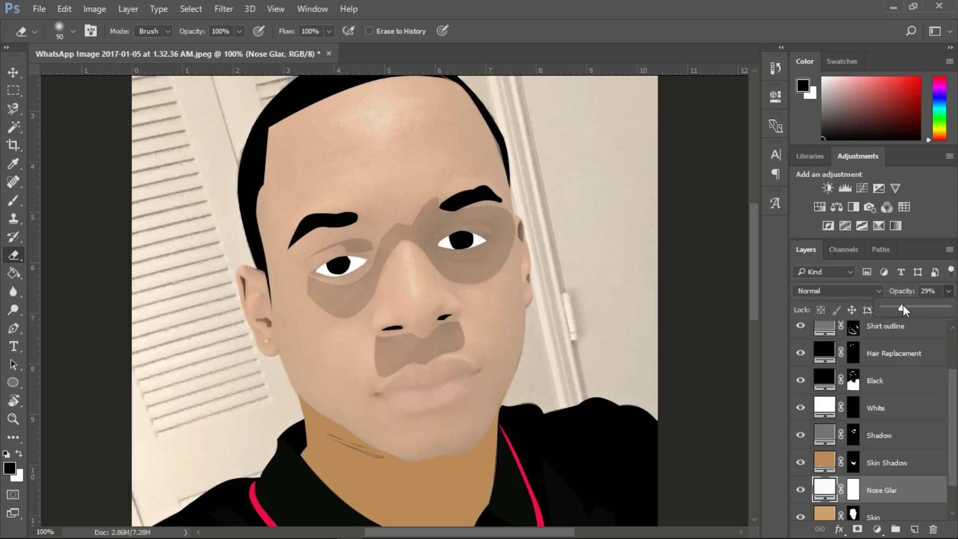
Invert the Nose Glar mask to black, then trace a narrow highlight along the nose bridge and fill it with white
left_click(853, 492)
key("ctrl+i")
key("x")
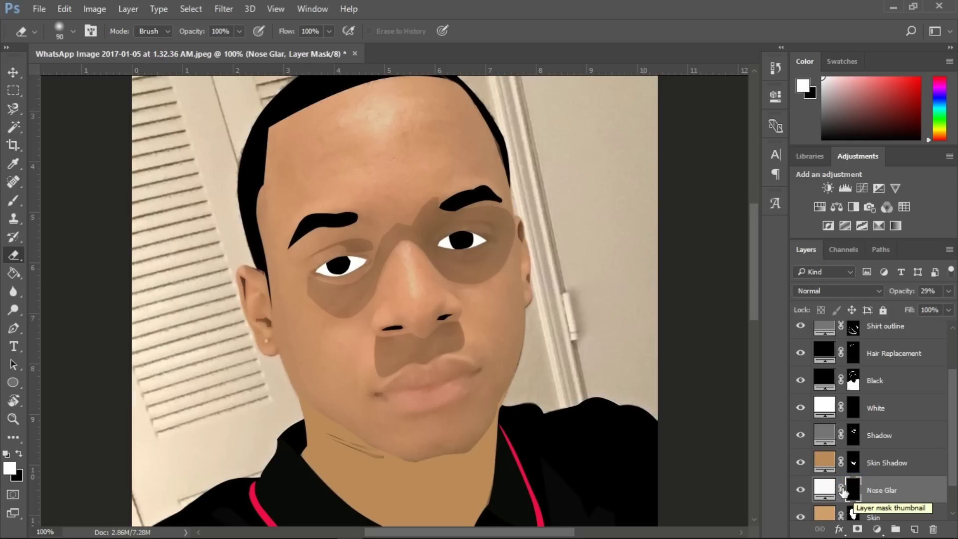
key("p")
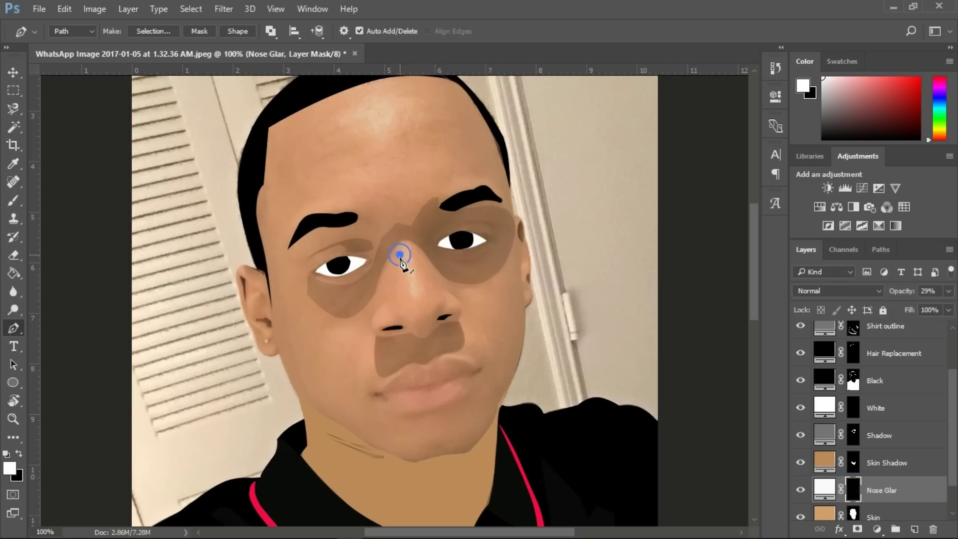
key("ctrl+Return")
key("alt+BackSpace")
key("ctrl+d")
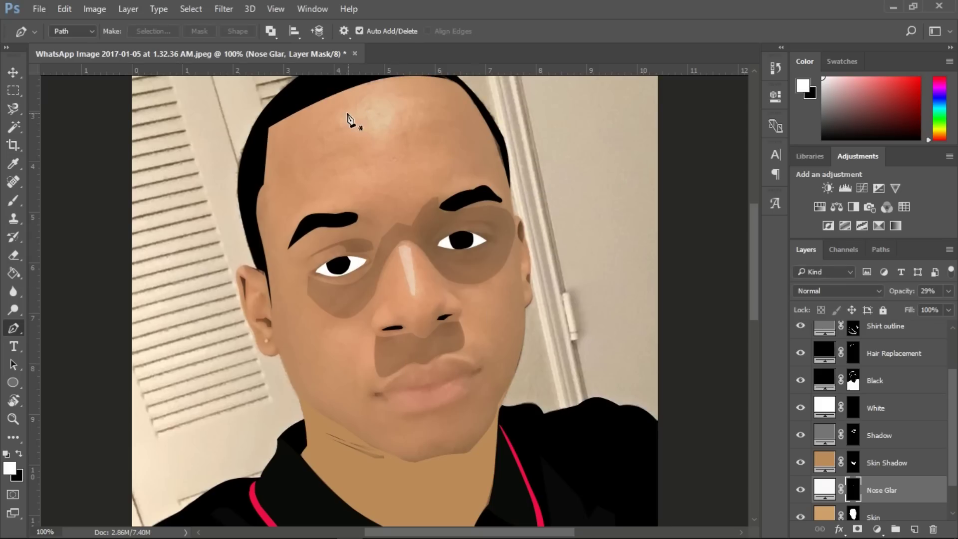
Trace the shiny patch on the forehead and fill it with white in the Nose Glar mask
key("ctrl+Return")
key("alt+BackSpace")
key("ctrl+d")
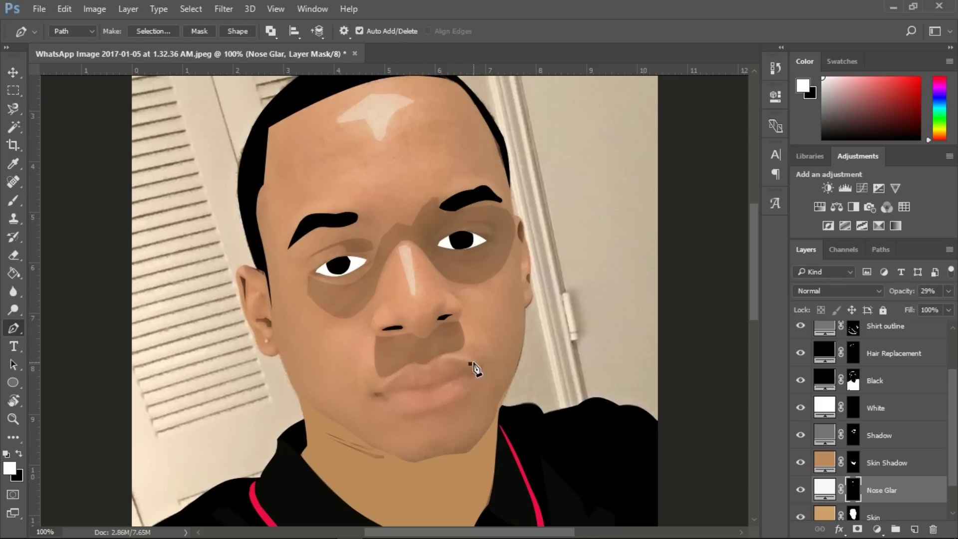
Trace a thin highlight along the upper edge of the upper lip and fill it with white in the Nose Glar mask
left_click(416, 365)
left_click(401, 369)
left_click(392, 376)
left_click(377, 386)
key("ctrl+plus")
key("ctrl+plus")
scroll(378, 385, "down", 7)
left_click(351, 215)
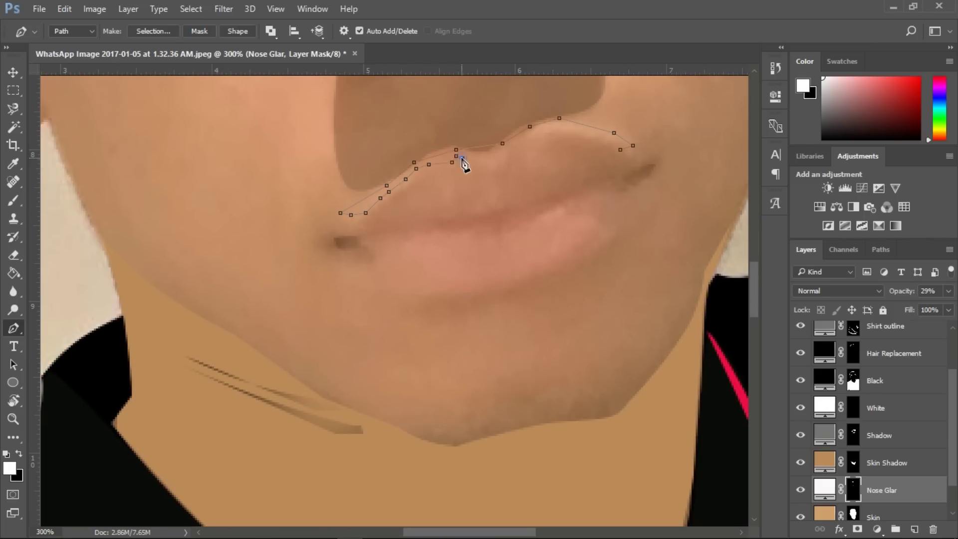
key("ctrl+Return")
key("alt+BackSpace")
key("ctrl+d")
Raise the Skin layer's opacity to 100%
key("ctrl+minus")
key("ctrl+minus")
key("ctrl+minus")
left_click(894, 515)
left_click(949, 291)
left_click_drag(920, 308, 957, 308)
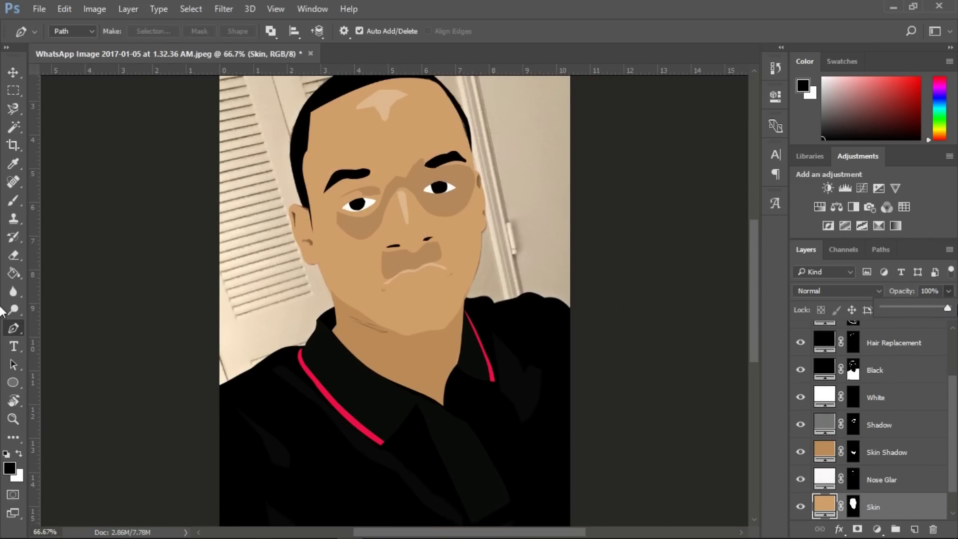
Hide the Skin layer, trace a small highlight beneath the eye on the viewer's right and fill it in the Nose Glar mask
left_click(801, 506)
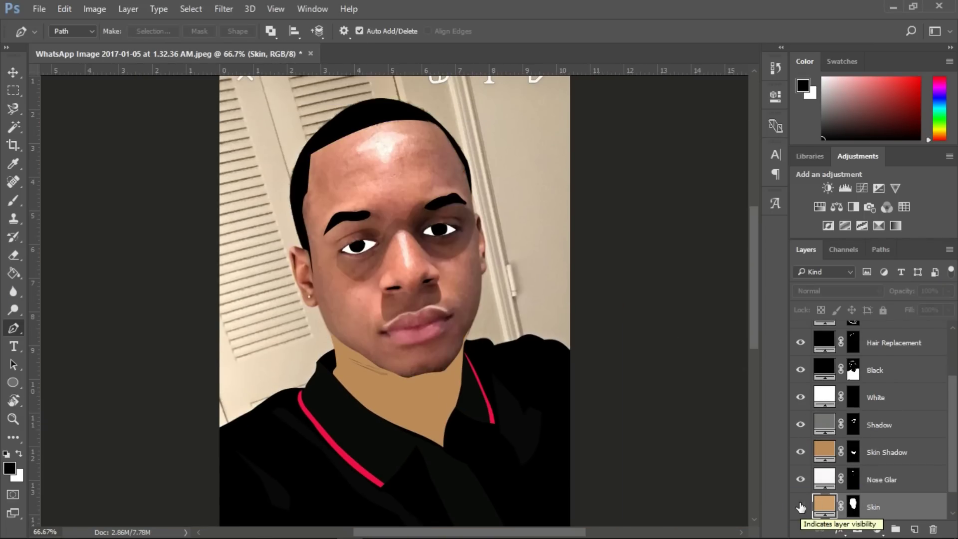
key("ctrl+plus")
left_click(461, 253)
left_click(448, 238)
left_click(479, 241)
left_click(479, 251)
left_click(470, 255)
key("ctrl+Return")
left_click(853, 479)
key("alt+BackSpace")
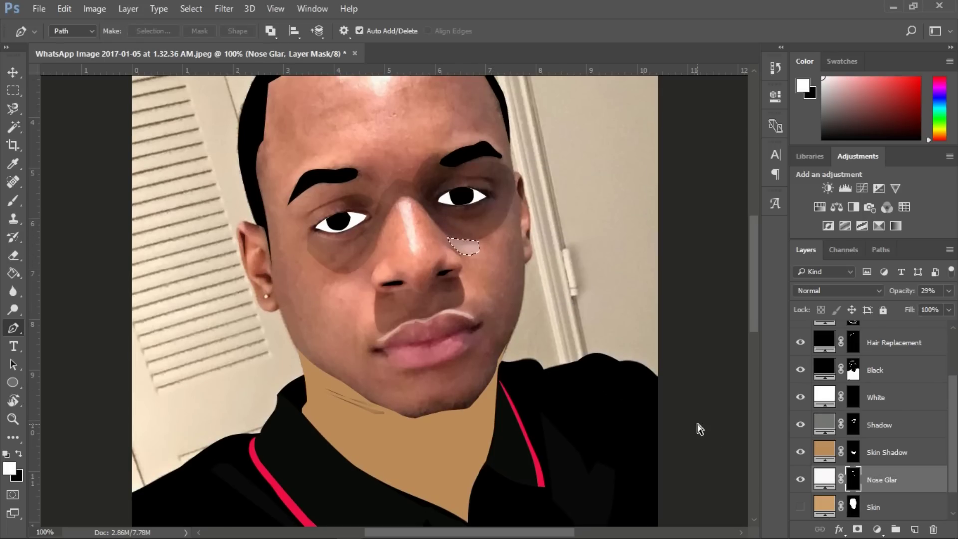
Trace a highlight on the cheek at the viewer's left of the nose and fill it in the Nose Glar mask
left_click(352, 307)
left_click(331, 298)
left_click(323, 290)
key("ctrl+Return")
key("alt+BackSpace")
Switch the Skin layer's visibility to compare the highlights with the photo, leaving the layer shown
left_click(800, 507)
left_click(800, 506)
left_click_drag(954, 451, 954, 430)
scroll(953, 429, "down", 3)
left_click(800, 479)
Soften the face highlights in the Nose Glar mask with a large soft eraser and lower the layer's opacity
key("e")
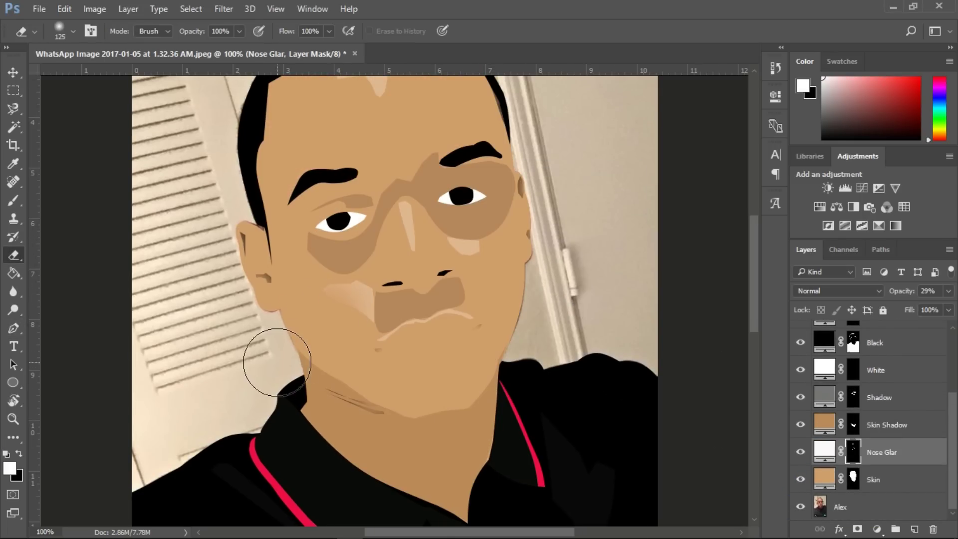
key("ctrl+minus")
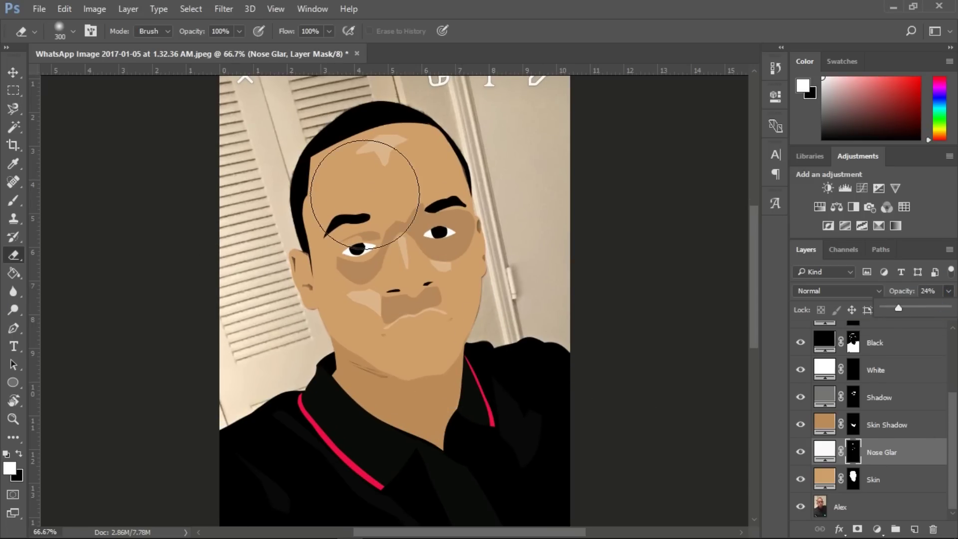
key("bracketright")
key("bracketright")
key("bracketright")
key("bracketright")
key("bracketright")
left_click(397, 228)
left_click_drag(905, 310, 894, 310)
key("bracketleft")
key("bracketleft")
key("bracketleft")
key("bracketleft")
key("bracketleft")
key("bracketleft")
key("bracketleft")
left_click(949, 291)
Lower the Shadow layer's opacity and soften its mask between the eyes with the eraser
key("ctrl+plus")
left_click(880, 397)
left_click(948, 292)
key("ctrl+minus")
left_click(853, 398)
left_click(417, 202)
Switch the Skin layer off and on to compare the softened face with the photo
key("ctrl+plus")
left_click(801, 479)
left_click(802, 480)
left_click(801, 480)
left_click(801, 479)
Add a light orange solid colour fill layer directly above the Skin layer and invert its mask to black
left_click(874, 477)
left_click(878, 529)
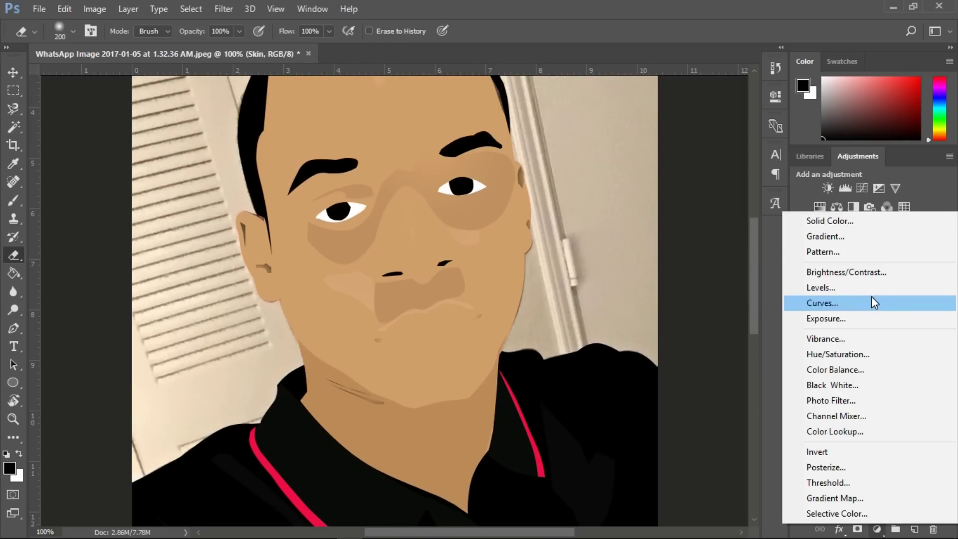
left_click(830, 220)
left_click(614, 274)
left_click(753, 426)
left_click(652, 271)
left_click(880, 253)
key("ctrl+i")
Hide the Skin layer, trace the upper lip, convert the path to a selection and fill it in the new layer's mask
left_click(801, 506)
key("p")
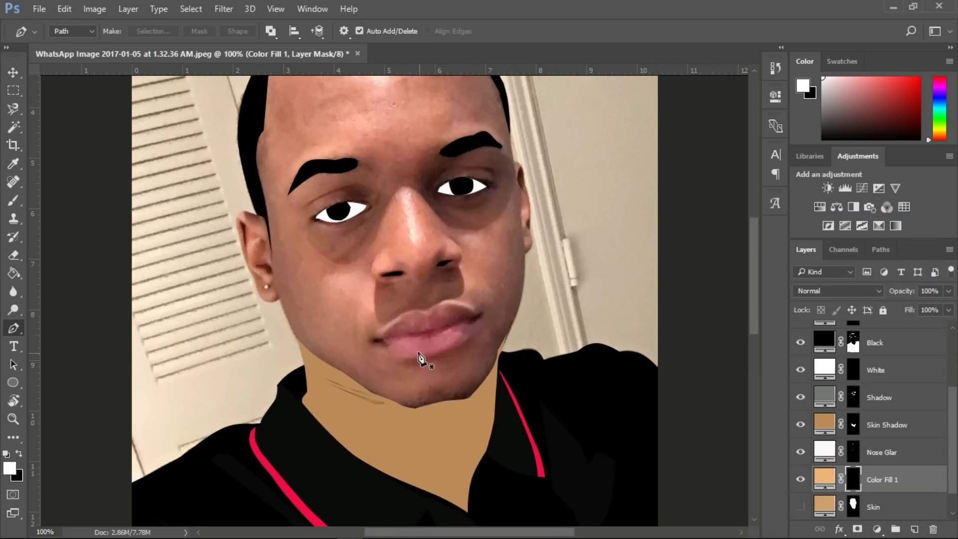
key("ctrl+plus")
left_click(372, 374)
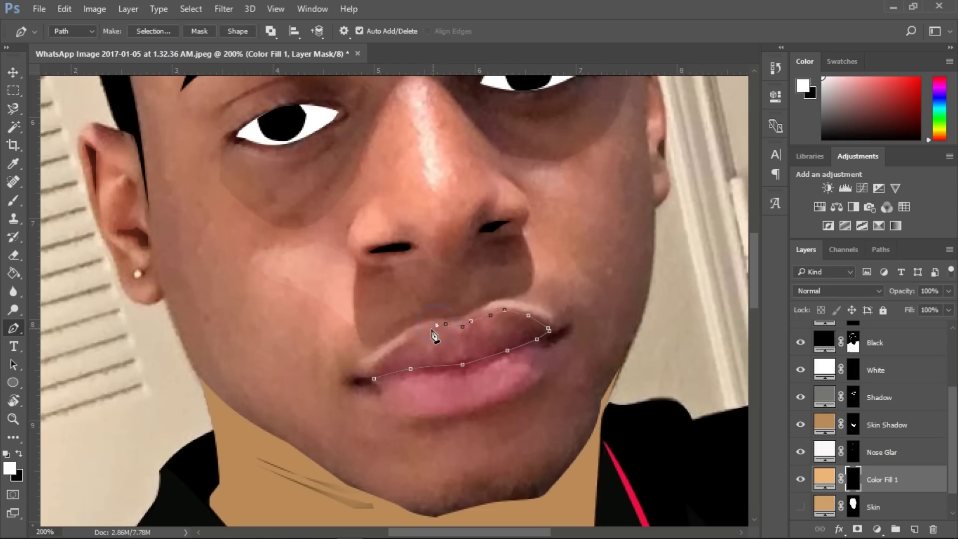
left_click(374, 378)
right_click(468, 345)
left_click(533, 249)
key("Return")
key("g")
left_click(432, 347)
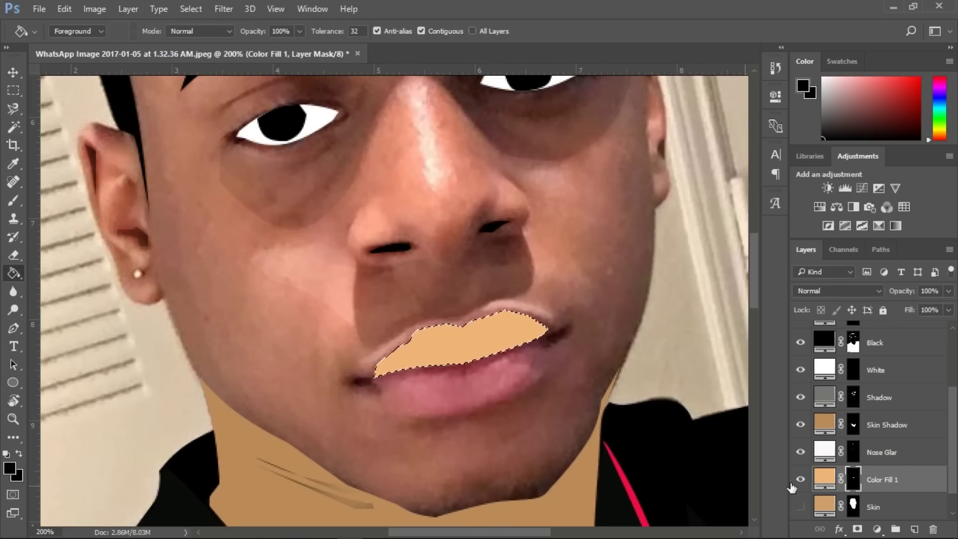
Try different fill colours for the upper lip layer, including a muted tan, against the Skin layer
double_click(825, 479)
left_click(371, 365)
left_click(882, 254)
key("ctrl+d")
left_click(801, 506)
key("ctrl+alt+z")
key("ctrl+alt+z")
double_click(824, 479)
left_click_drag(647, 277, 647, 298)
left_click(860, 253)
key("ctrl+d")
Rename the upper lip fill layer as top Lip
left_click_drag(954, 414, 953, 430)
double_click(883, 451)
type("ip ")
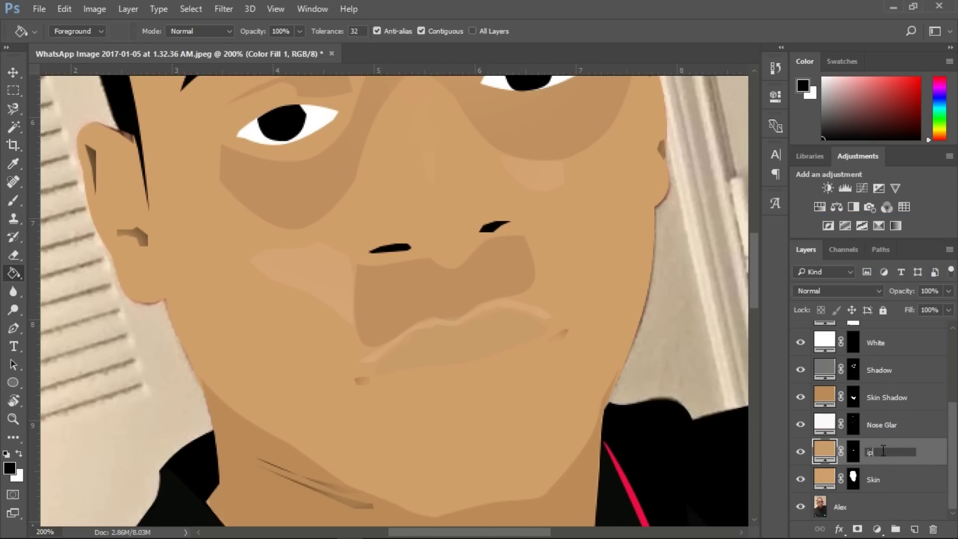
type("Lip")
Change the top Lip layer's fill colour to dusty pink and check it with the Skin layer shown
double_click(824, 452)
left_click(876, 278)
left_click(801, 479)
double_click(825, 451)
left_click(881, 254)
left_click(801, 479)
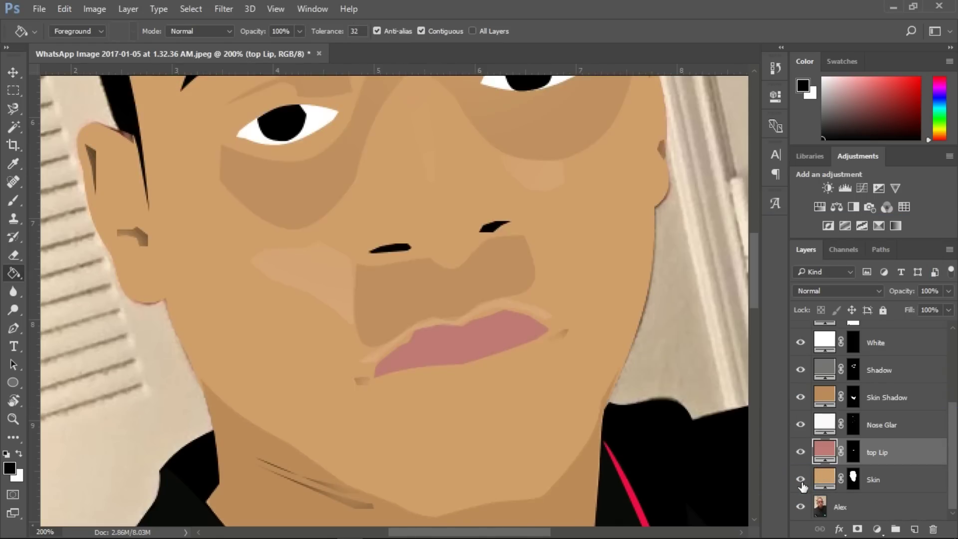
Hide the Skin layer and add a mauve-pink fill layer named Bottom Lip directly below the top Lip layer
left_click(801, 479)
left_click(626, 309)
left_click(881, 254)
double_click(882, 453)
type("Bottom Lip")
left_click_drag(883, 453, 884, 490)
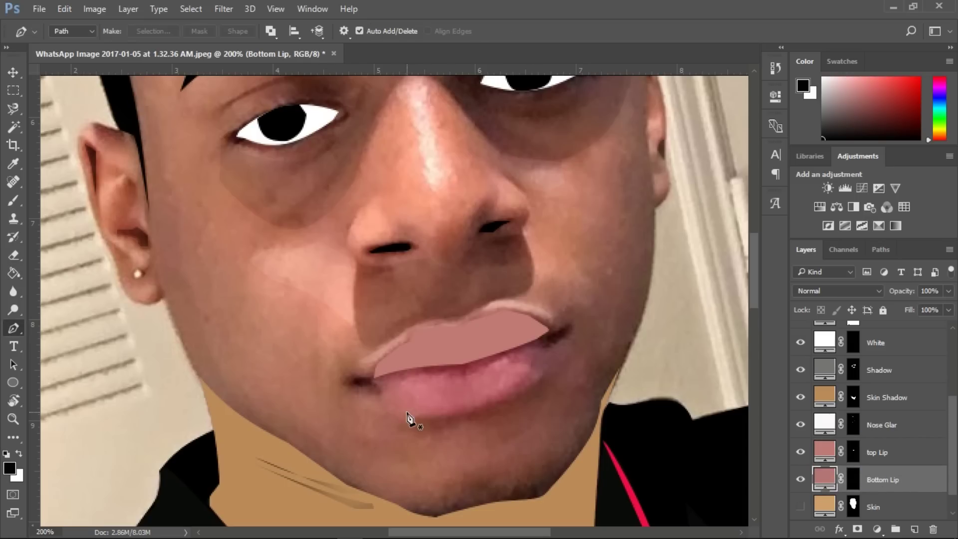
Trace the lower lip, convert the path to a selection and reveal that area in the Bottom Lip mask
left_click(853, 479)
left_click(373, 383)
left_click(388, 404)
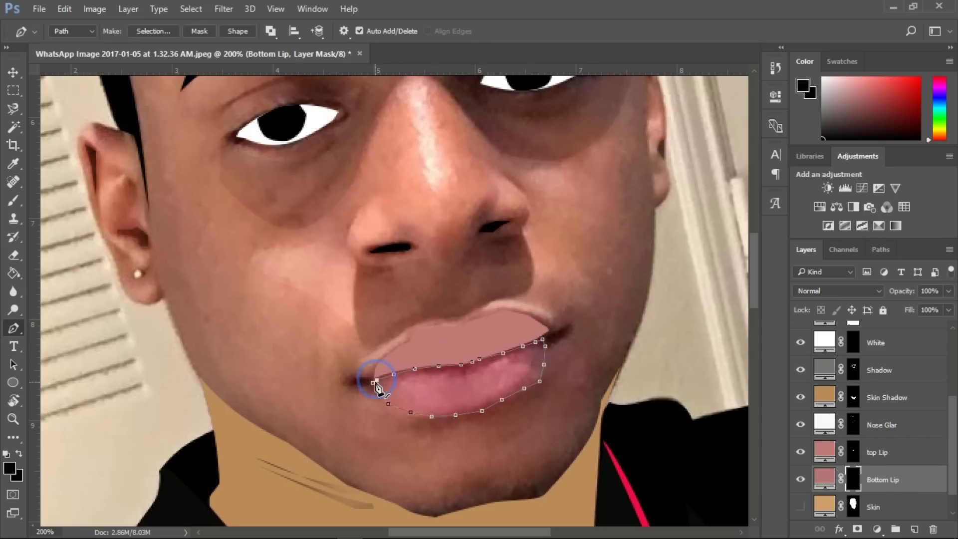
right_click(419, 392)
left_click(472, 97)
key("Return")
key("ctrl+i")
key("ctrl+d")
Nudge the lower lip shape slightly upward and move the Bottom Lip layer above top Lip
key("v")
left_click_drag(489, 389, 489, 388)
left_click_drag(890, 480, 890, 452)
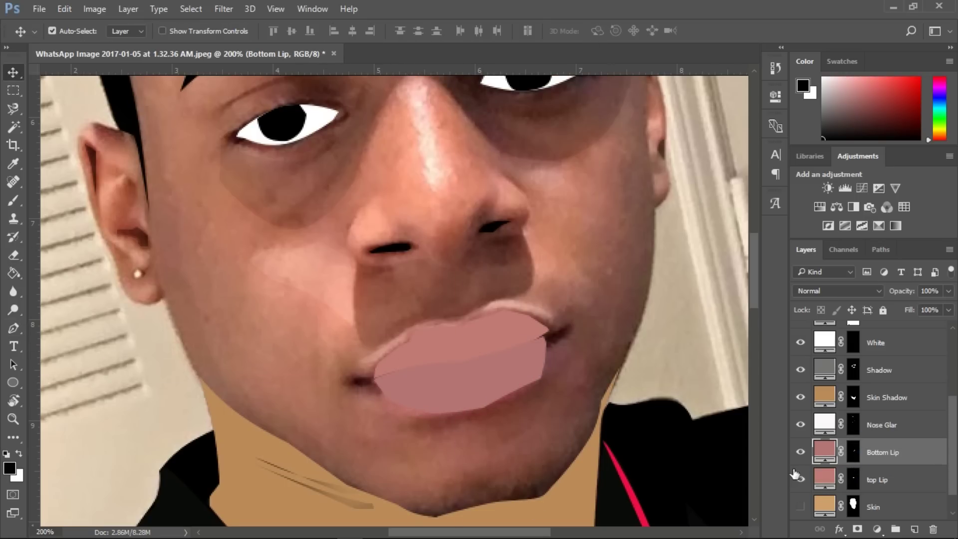
Show the Skin layer again and check how both lip shapes look against the cartoon face
left_click(801, 506)
scroll(819, 479, "down", 2)
key("ctrl+minus")
key("ctrl+minus")
key("ctrl+minus")
key("ctrl+plus")
key("ctrl+plus")
key("ctrl+plus")
Lower the opacity of the Bottom Lip and top Lip layers, setting top Lip to 32%
left_click(949, 291)
left_click_drag(950, 304, 894, 304)
left_click(893, 459)
left_click(949, 291)
left_click(893, 431)
left_click(949, 291)
key("ctrl+minus")
key("ctrl+minus")
key("ctrl+minus")
key("ctrl+plus")
key("ctrl+plus")
key("ctrl+plus")
Set the blend mode of both the Bottom Lip and top Lip layers to Multiply
left_click(898, 518)
left_click_drag(952, 478, 952, 454)
left_click(891, 480)
left_click(878, 292)
left_click(830, 52)
left_click(891, 506)
left_click(879, 293)
left_click(830, 52)
Examine the blended lips up close and against the whole portrait
key("ctrl+minus")
key("ctrl+minus")
key("ctrl+minus")
key("ctrl+plus")
key("ctrl+plus")
key("ctrl+plus")
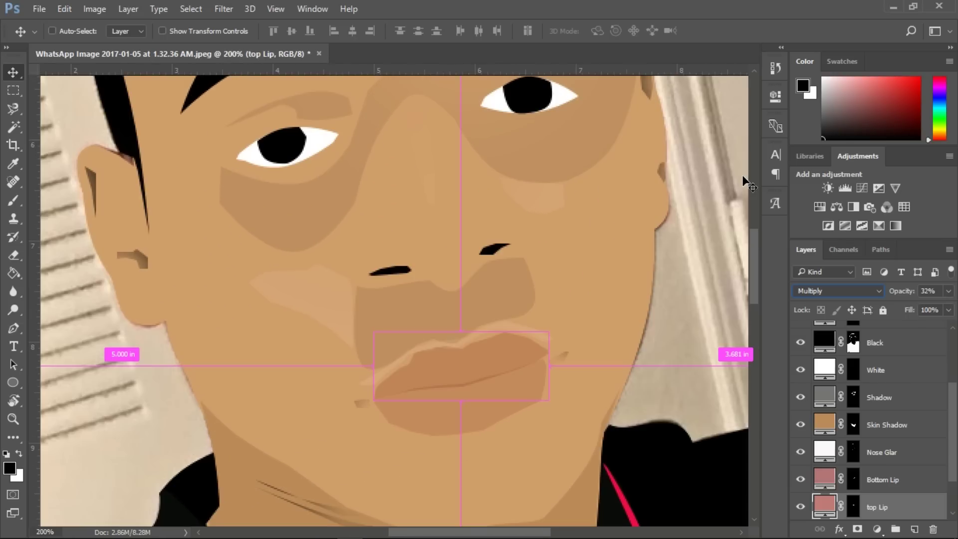
key("ctrl+minus")
key("ctrl+minus")
key("ctrl+plus")
key("ctrl+minus")
key("ctrl+minus")
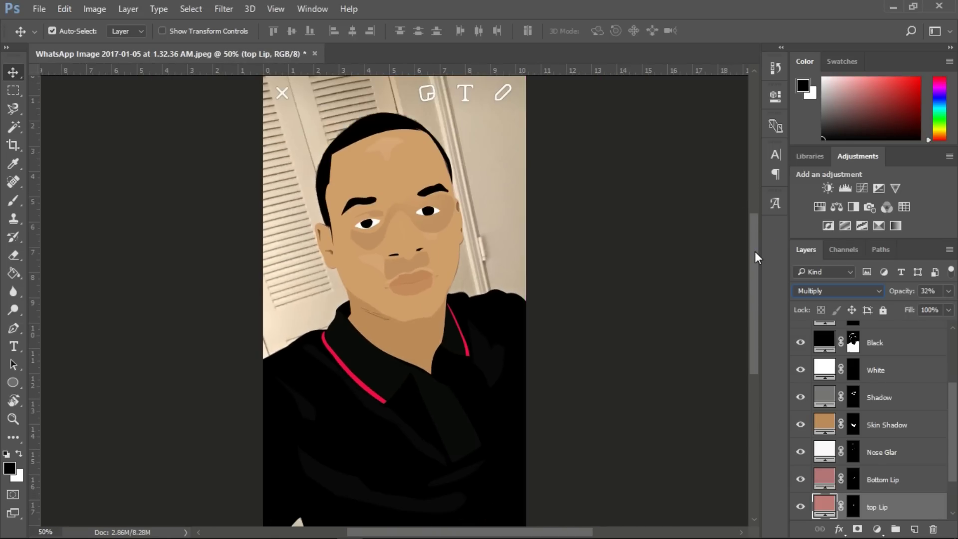
Hide the original photo layer and group all the cartoon layers from Red Collar Outline down to Skin
scroll(803, 449, "down", 2)
left_click(802, 507)
left_click(900, 482)
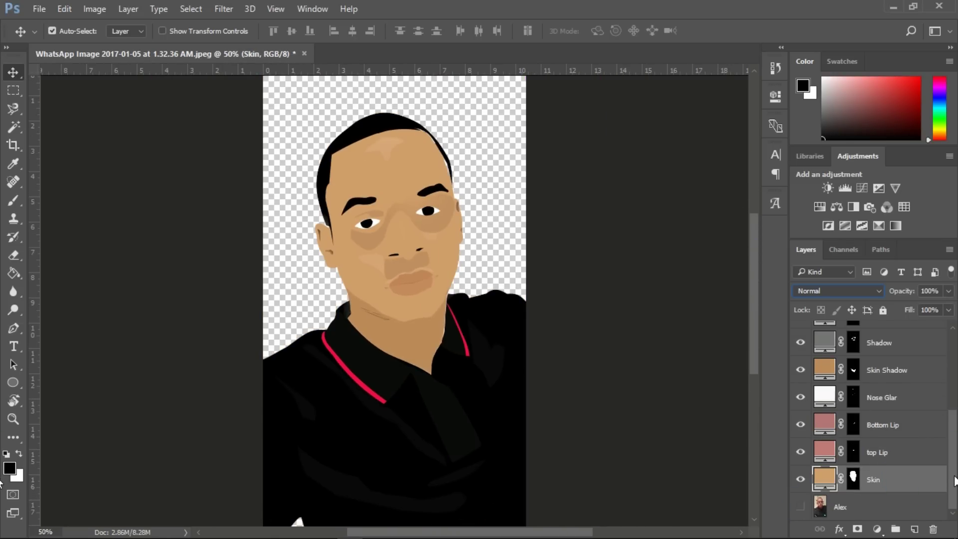
left_click_drag(953, 472, 952, 361)
left_click(915, 337, "ctrl")
left_click(919, 480)
left_click_drag(954, 476, 954, 394)
left_click(910, 339, "shift")
right_click(910, 339)
key("Escape")
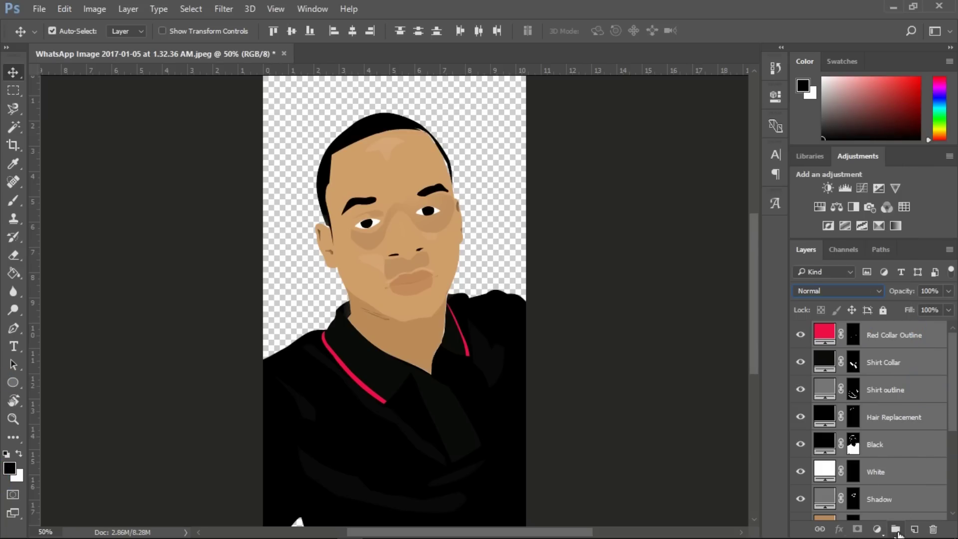
key("ctrl+g")
Rename the new layer group as "Cartoon" followed by the subject's first name
double_click(870, 330)
type("Cartoon Alex")
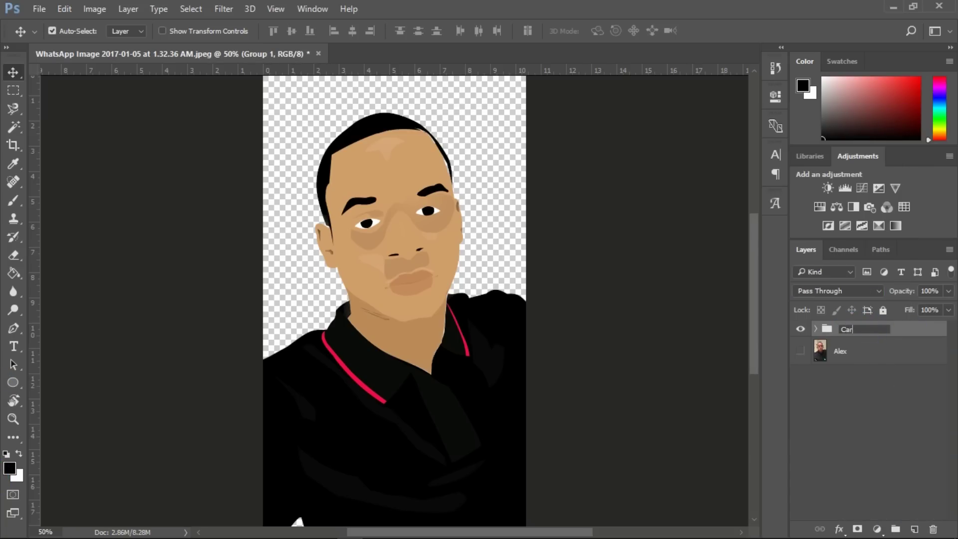
key("Return")
Hide the cartoon group and show the original photo layer to view the portrait before the cartoon treatment
left_click(800, 329)
left_click(801, 351)
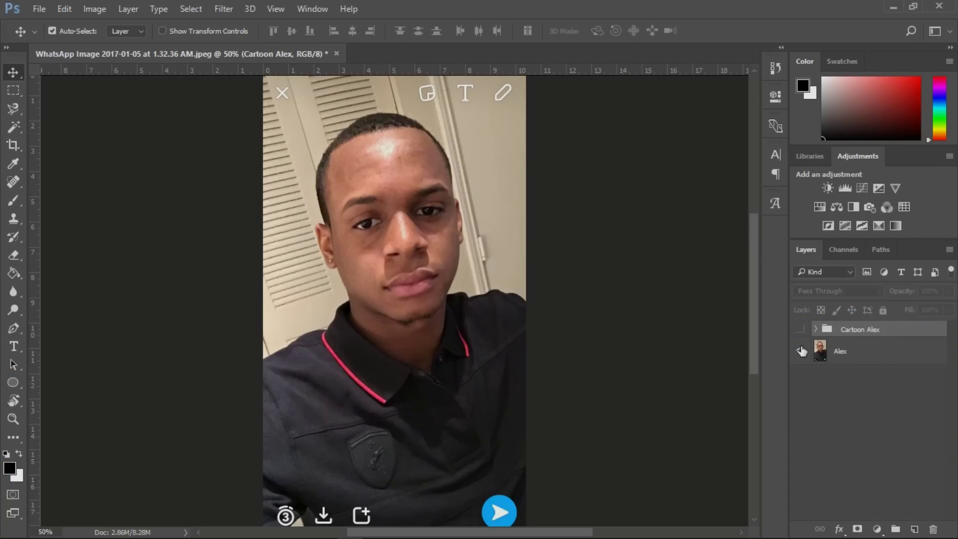